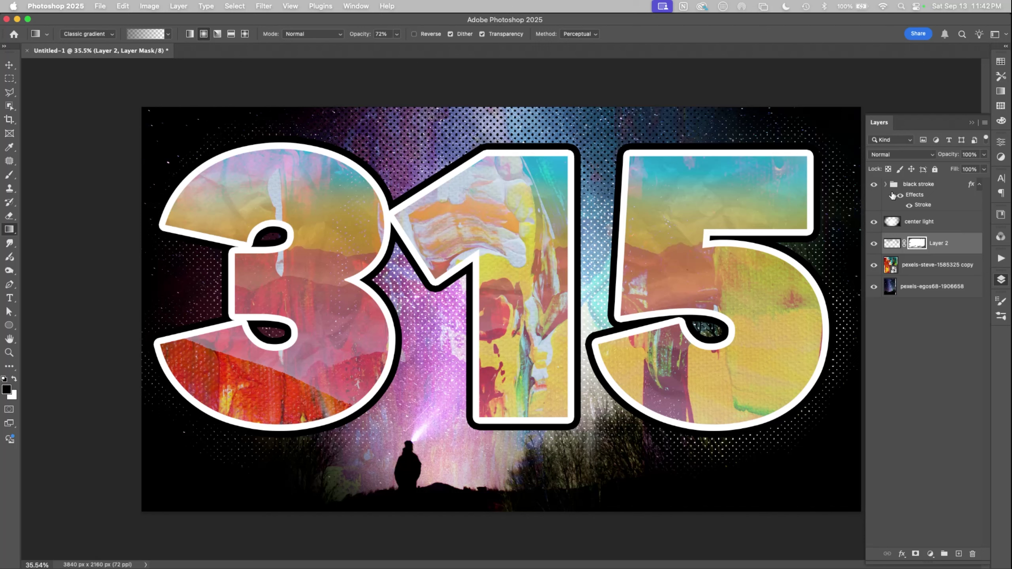
Inspect the 315 text layer inside the black stroke group and its character settings.
left_click(885, 184)
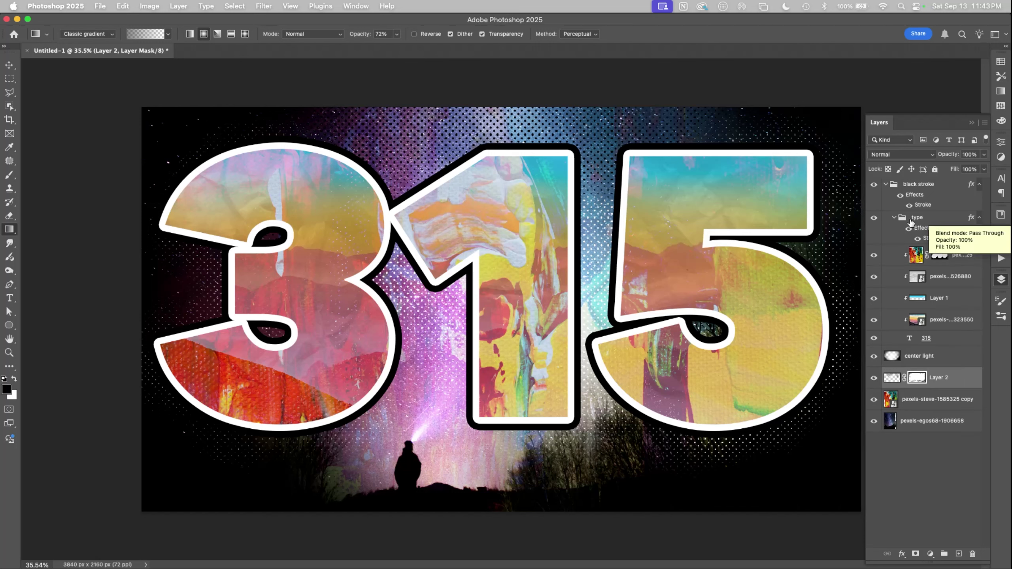
left_click(926, 340)
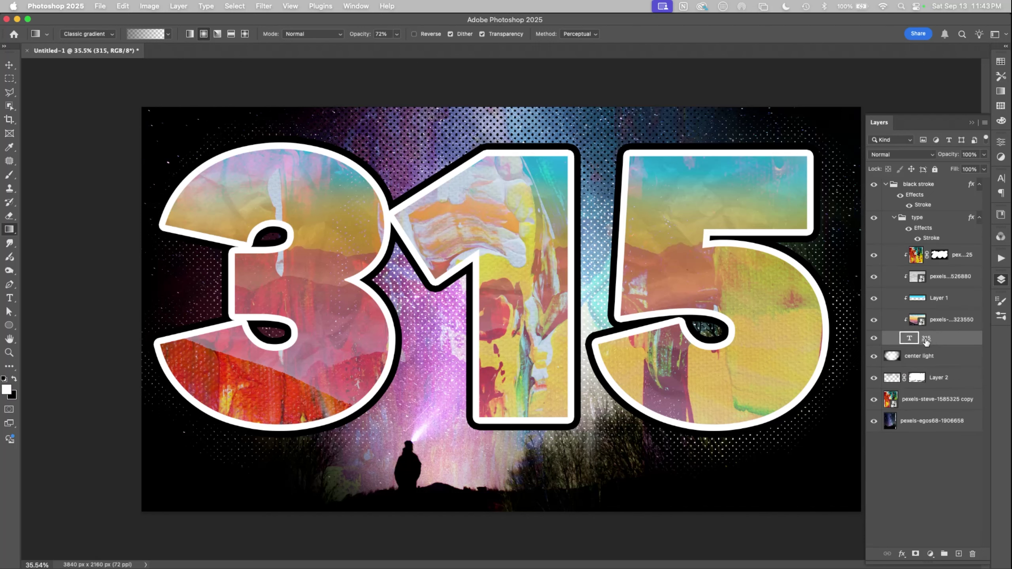
left_click(1000, 180)
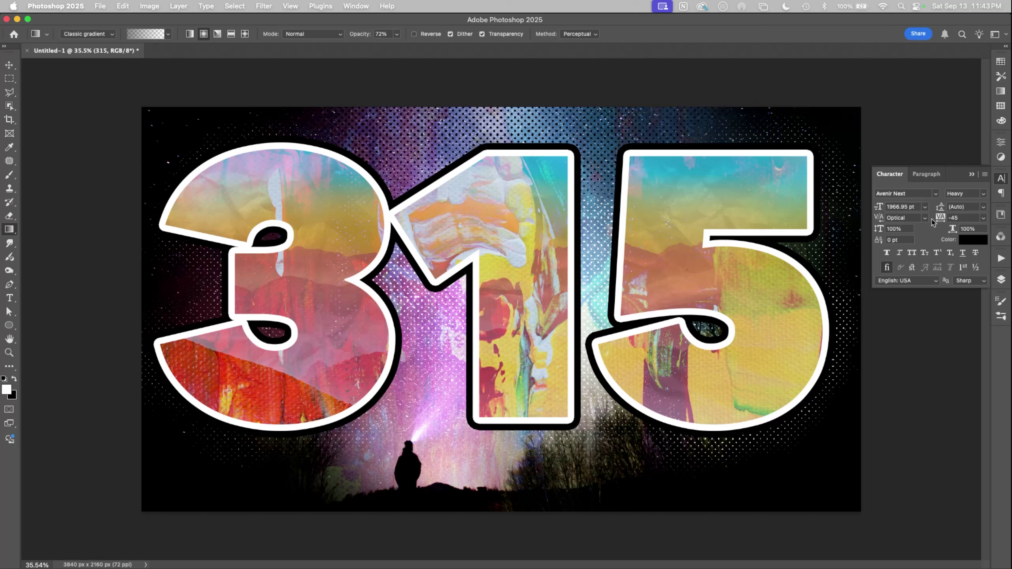
left_click(1002, 281)
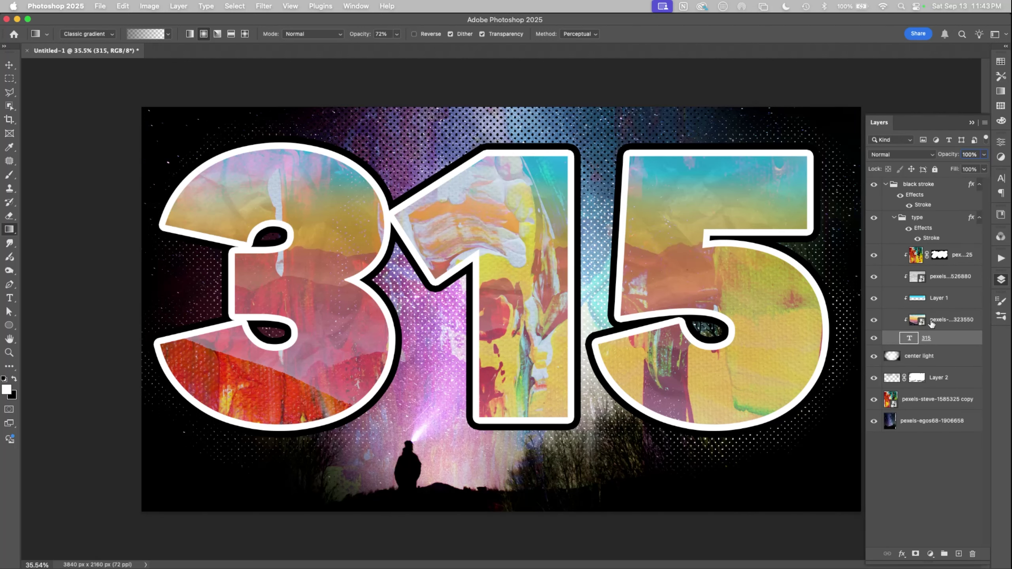
Examine the blend modes of the images clipped to the 315 text and of the paint texture and halftone layers behind it.
left_click(914, 280)
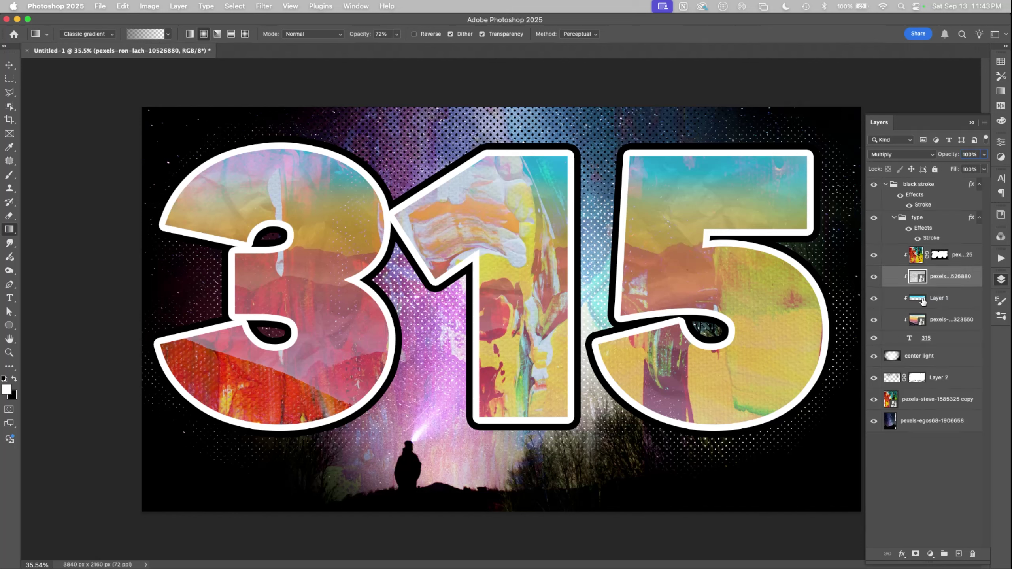
left_click(964, 257)
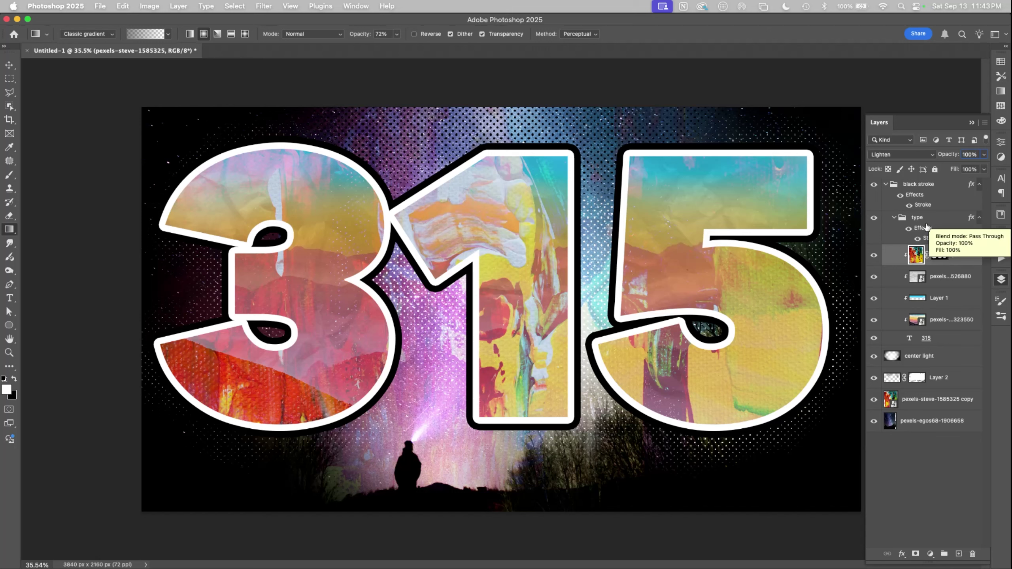
left_click(894, 218)
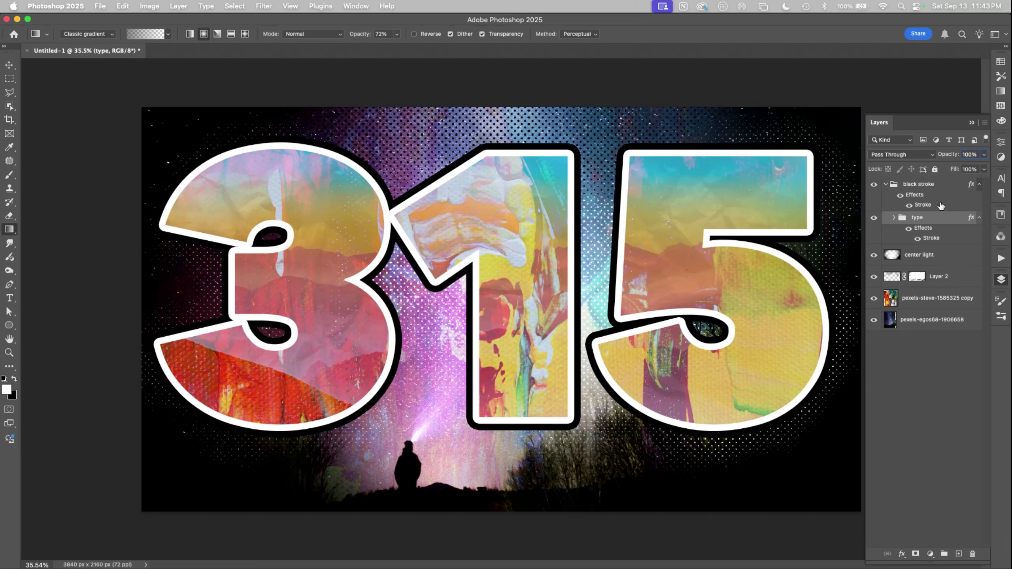
left_click(885, 184)
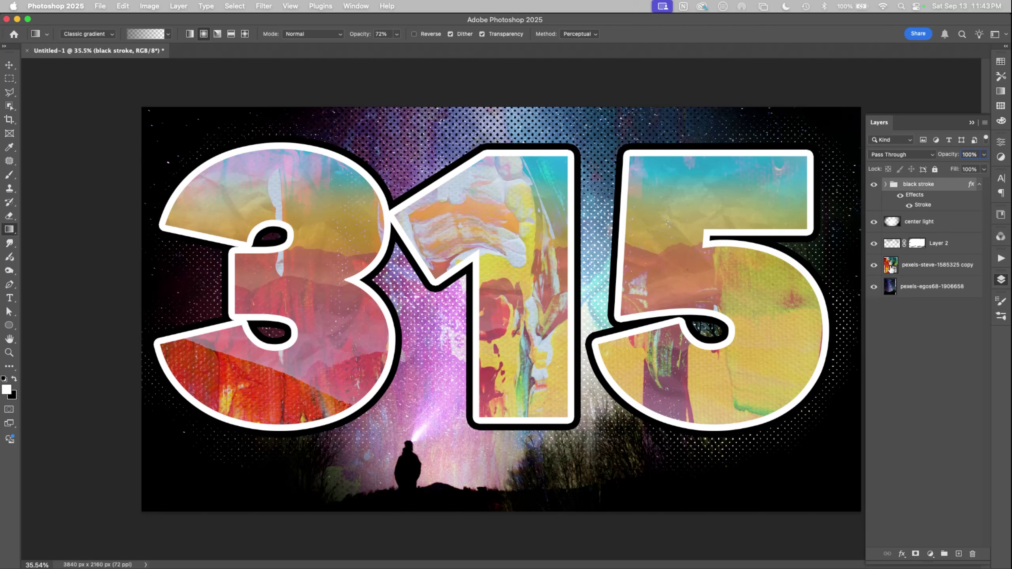
left_click(902, 277)
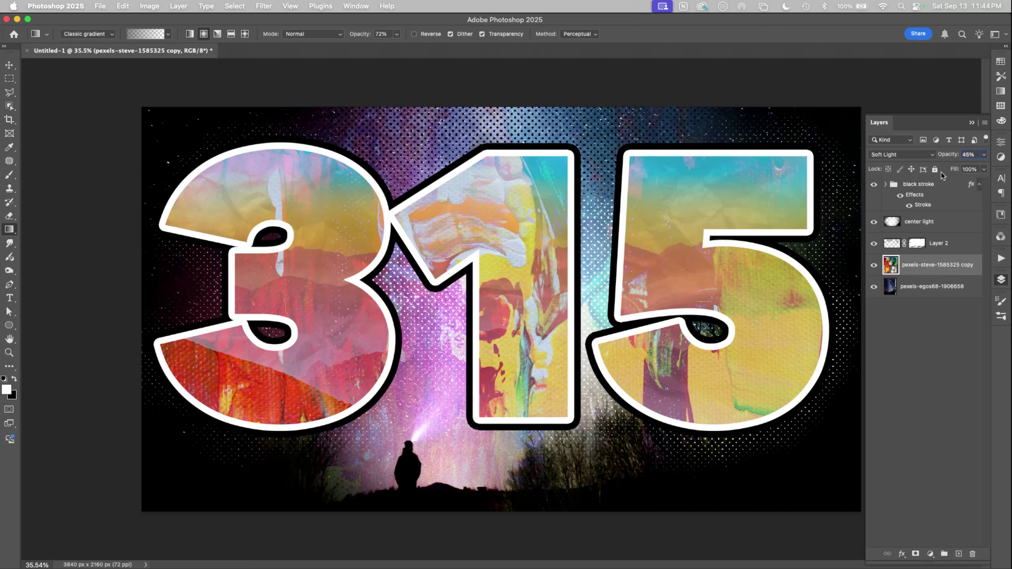
left_click(893, 243)
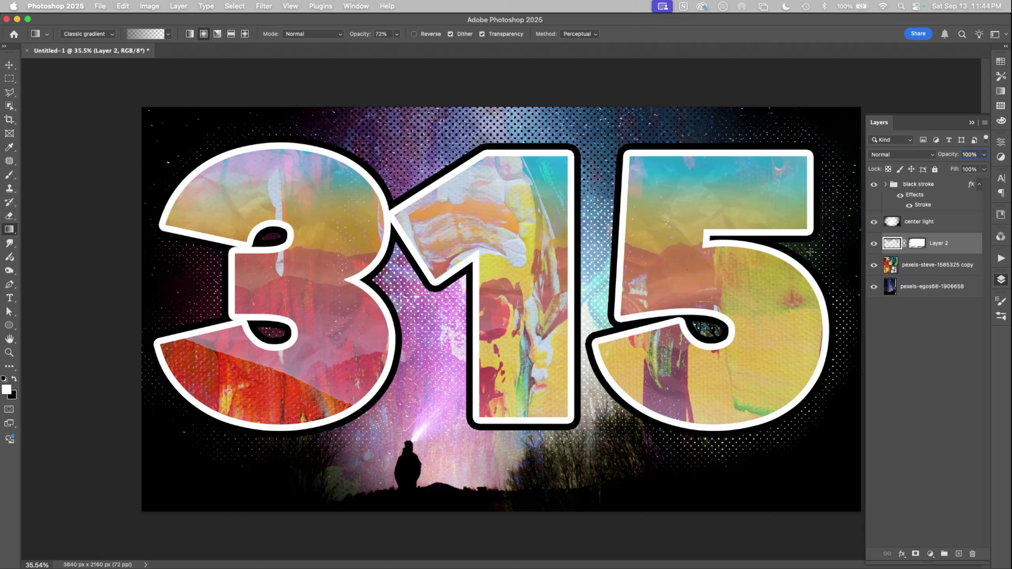
Look through the brush library and Adobe's Photoshop brushes page in Firefox, return to Photoshop and inspect the center light layer.
left_click(1001, 317)
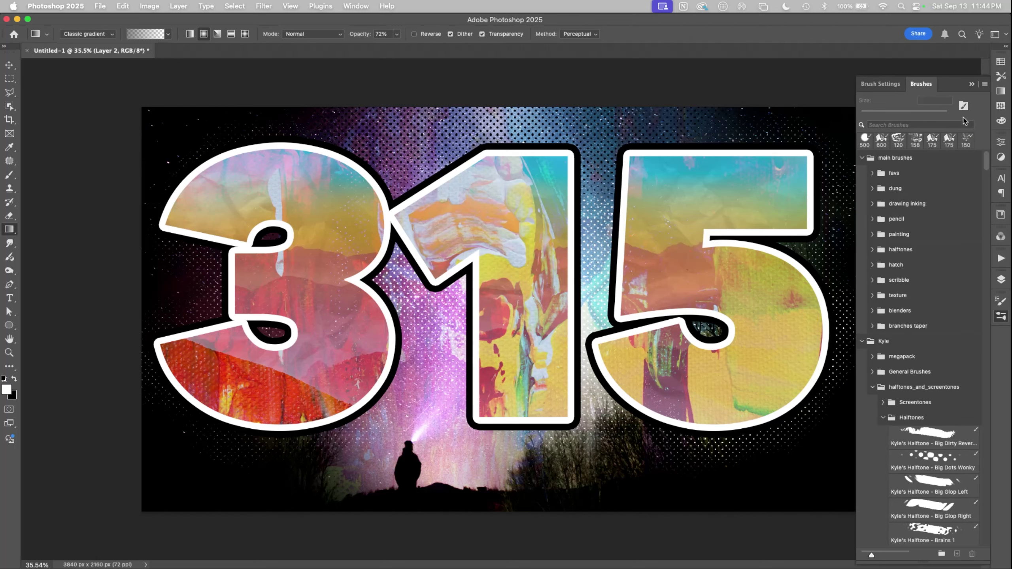
left_click(985, 84)
left_click(918, 252)
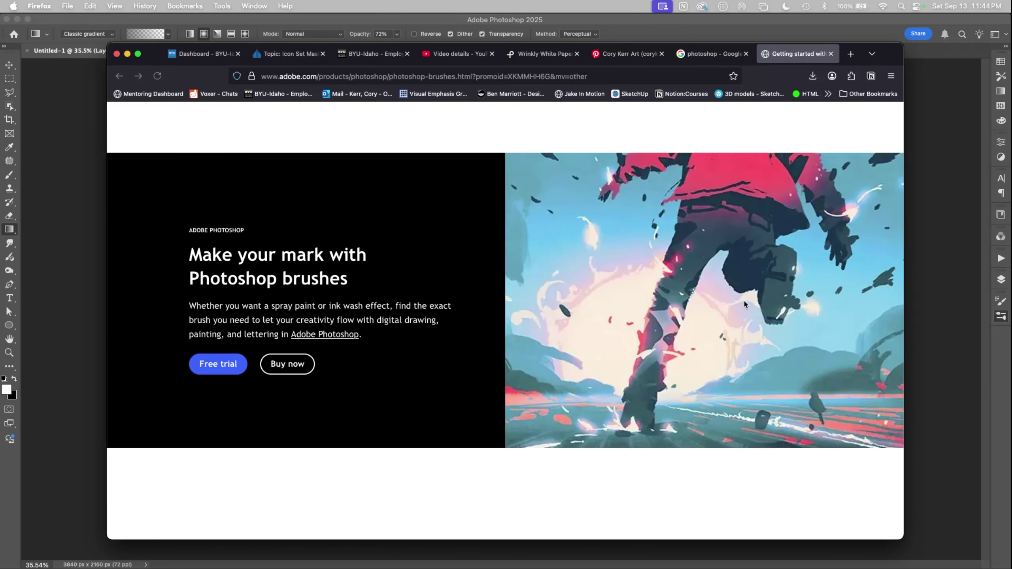
scroll(883, 310, "down", 10)
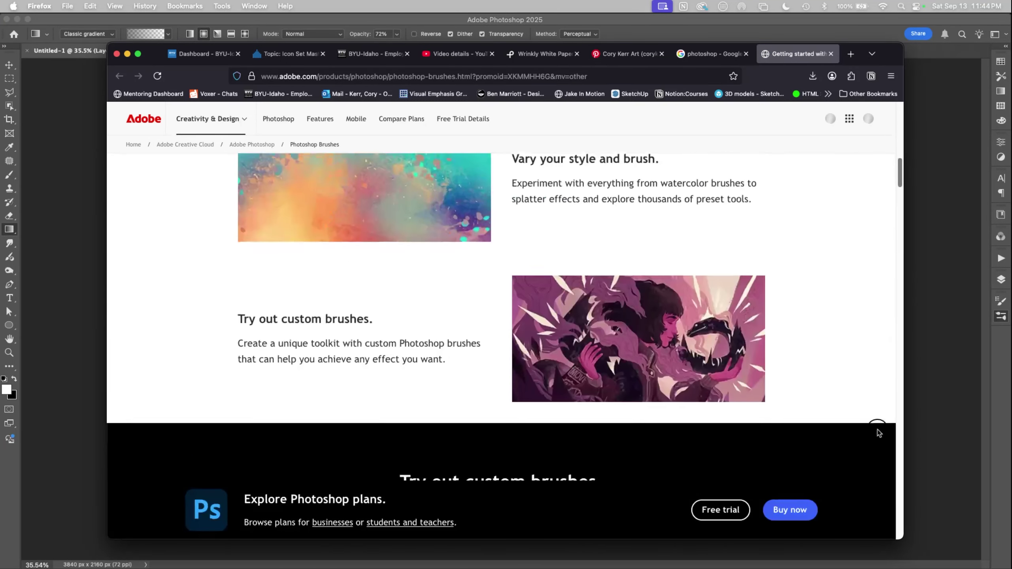
scroll(865, 434, "down", 3)
key("super+Tab")
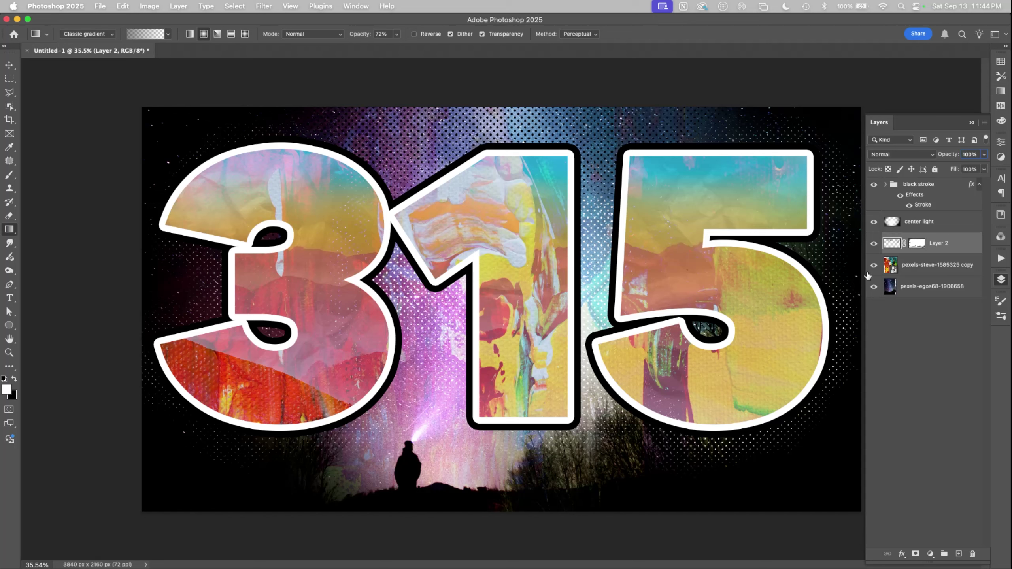
left_click(948, 222)
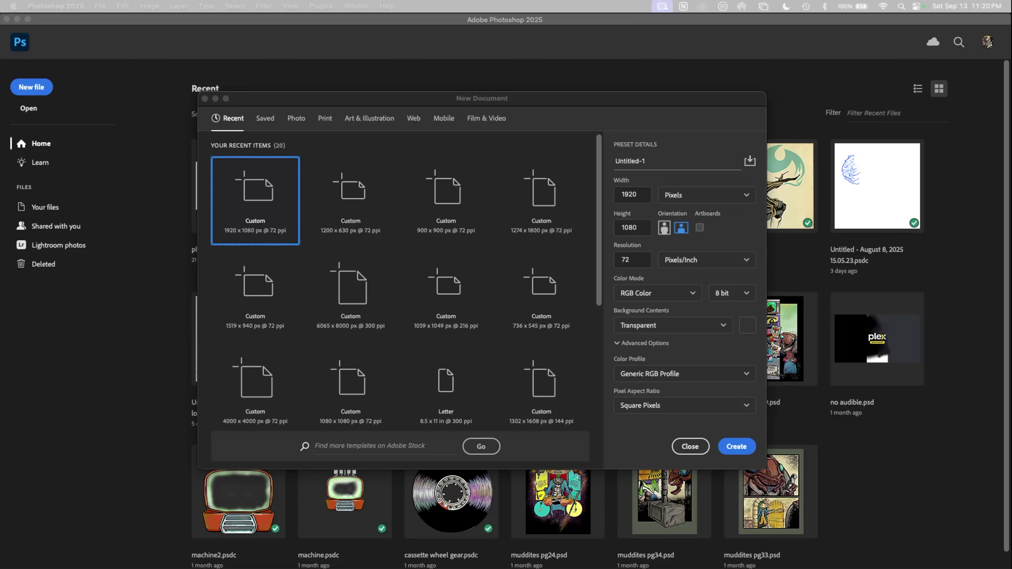
Create a new document 3840 pixels wide and 2160 pixels high at 72 pixels per inch.
left_click(637, 199)
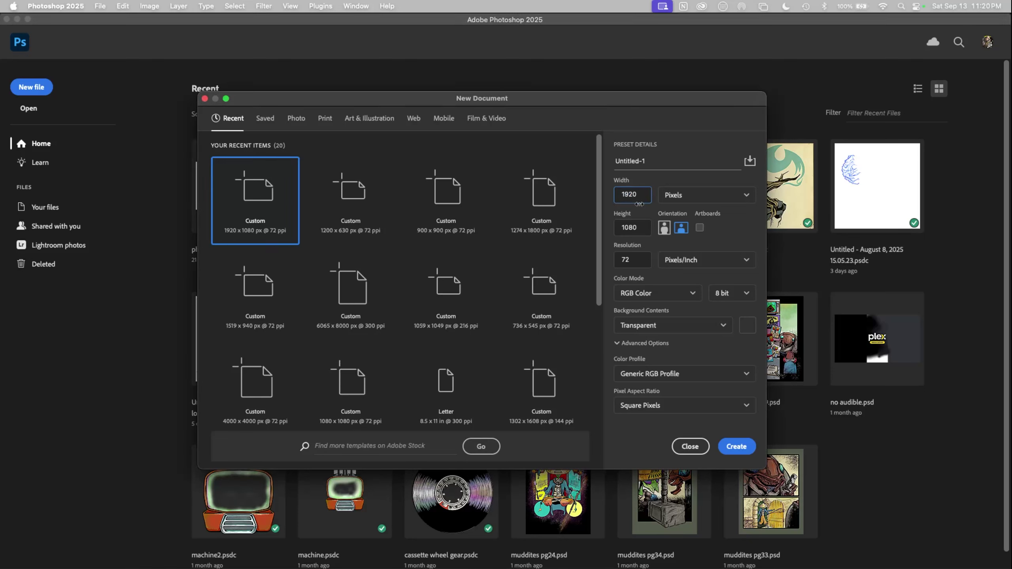
type("*2")
left_click(644, 227)
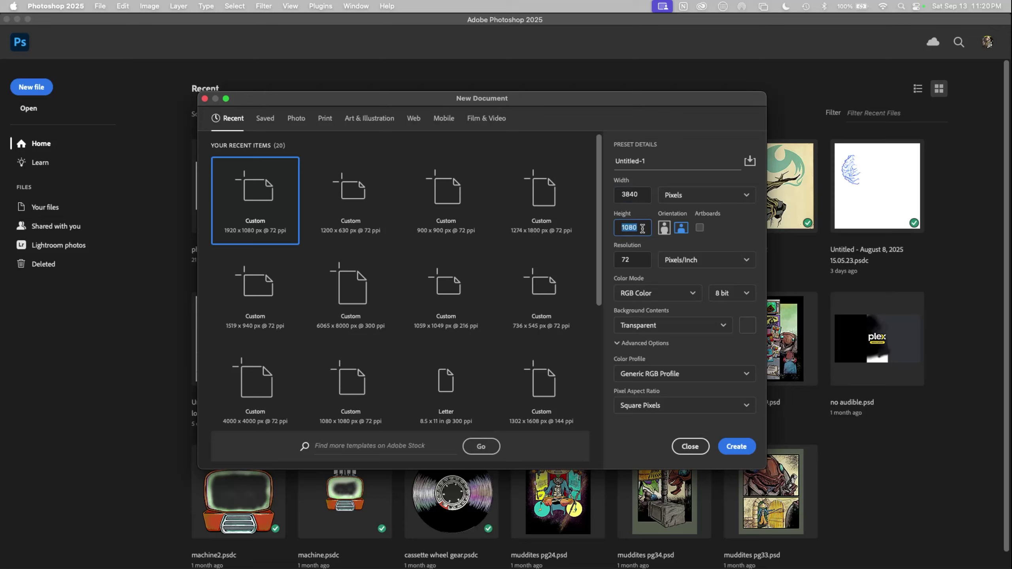
key("Right")
key("Tab")
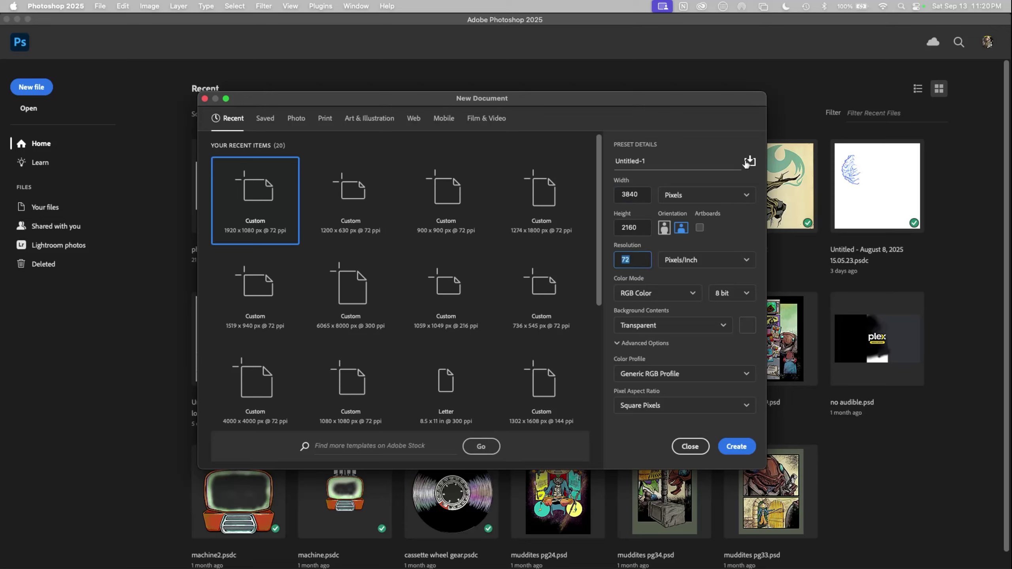
left_click(739, 448)
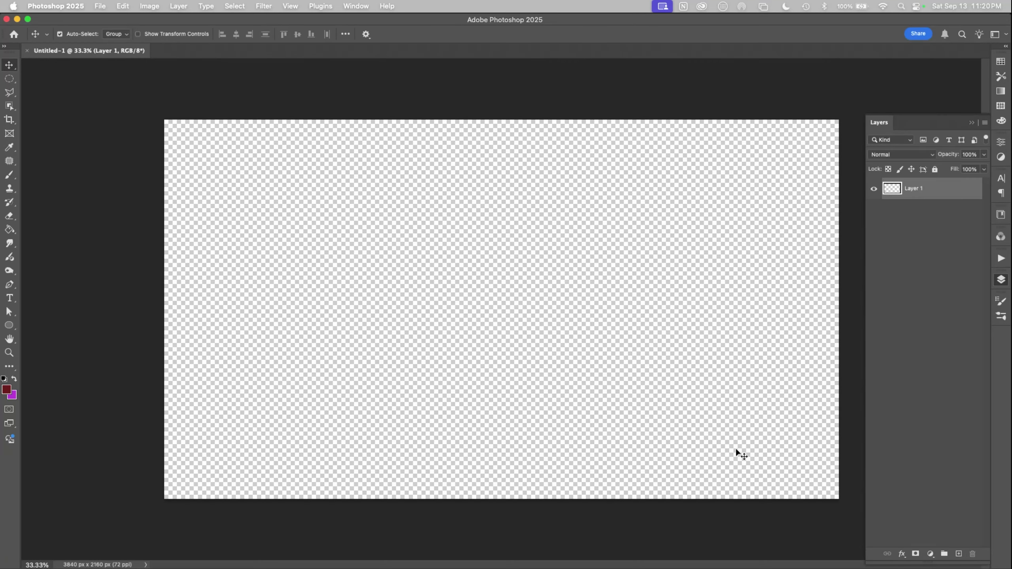
Reset the foreground and background colours to the default black and white.
mouse_move(529, 558)
key("d")
key("s")
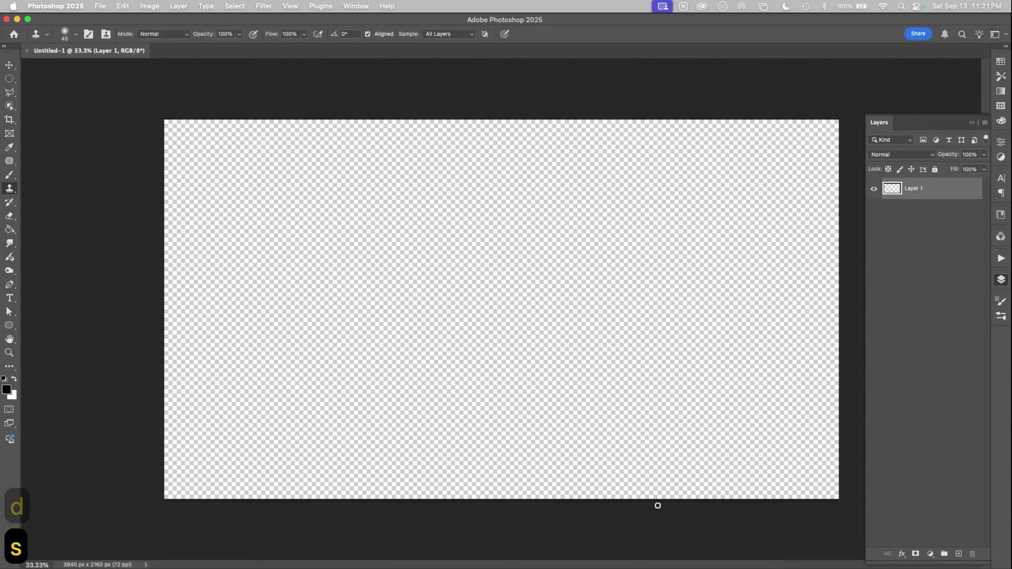
Switch to Finder and preview the night-sky and sunset-mountain JPEGs in the Downloads folder.
key("super+Tab")
key("super+Tab")
key("super+Tab")
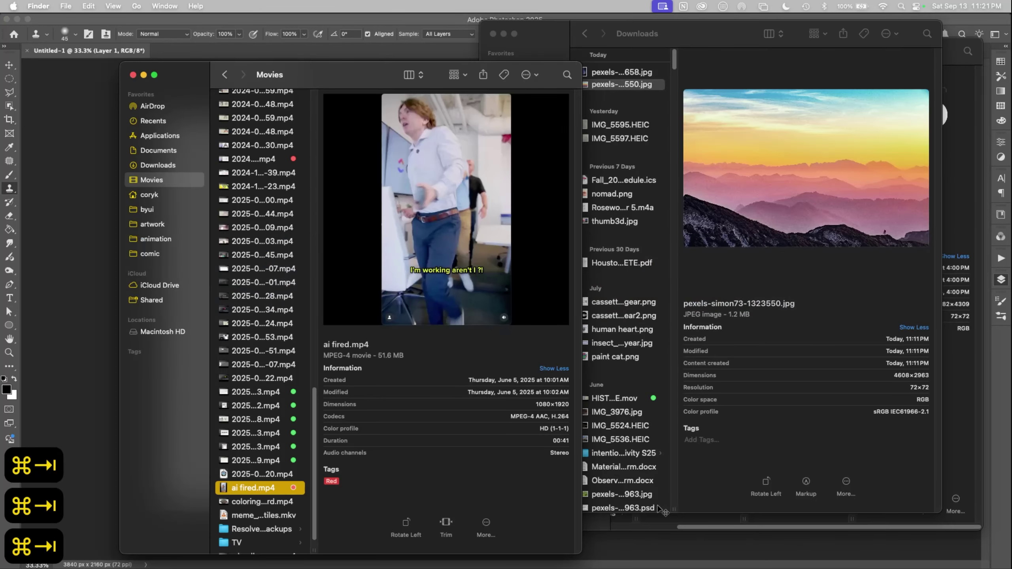
left_click(616, 72)
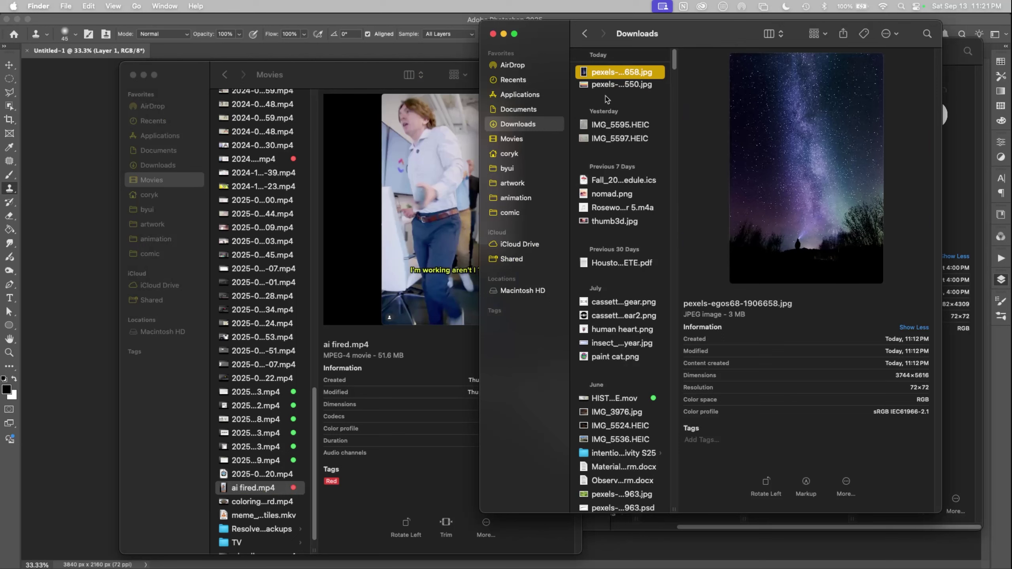
left_click(614, 85)
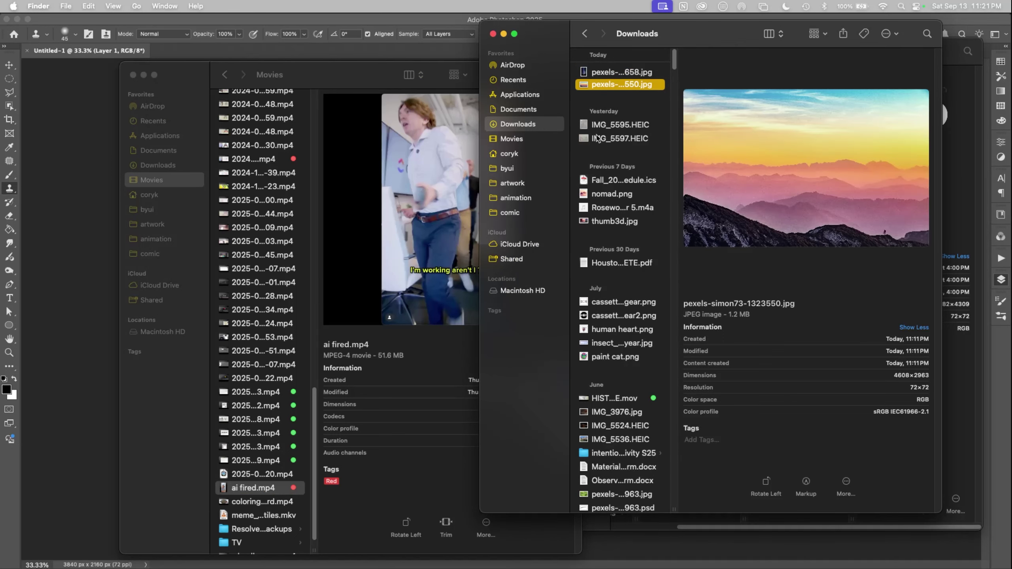
Switch to Firefox and browse the Pexels photo results for art.
key("super+Tab")
key("super+Tab")
key("super+Tab")
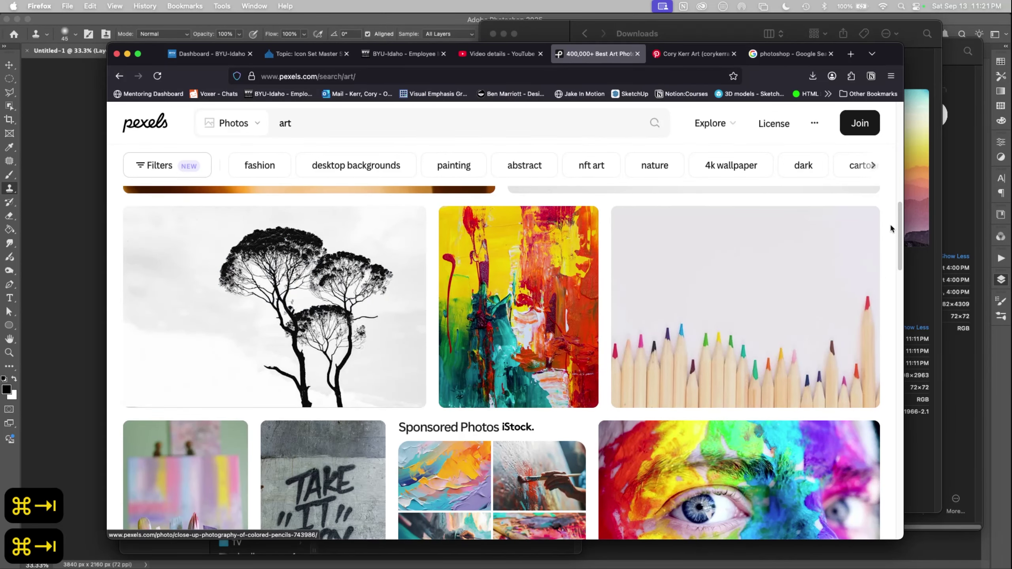
scroll(892, 229, "down", 15)
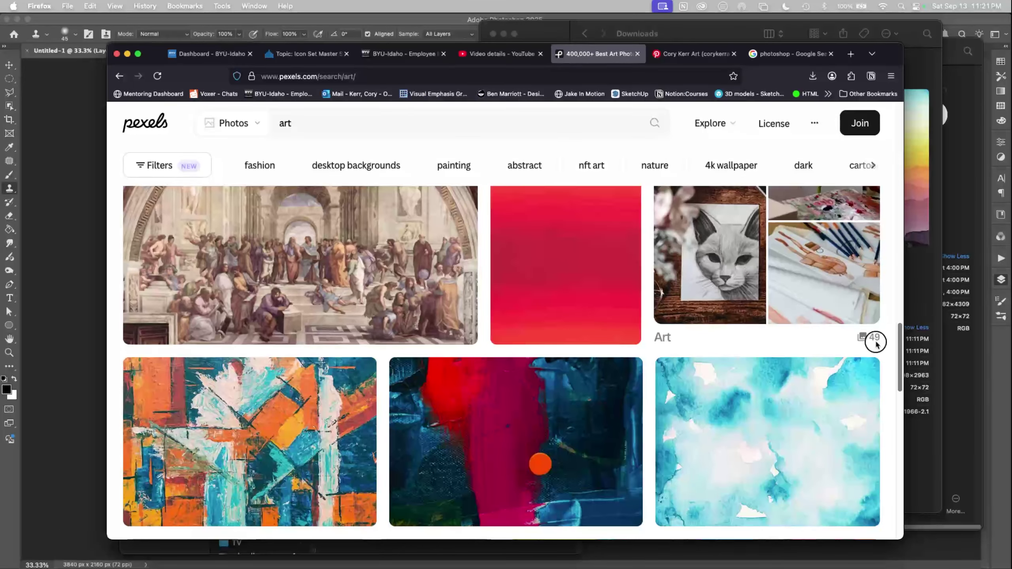
scroll(872, 355, "down", 3)
scroll(874, 331, "up", 9)
scroll(874, 327, "down", 5)
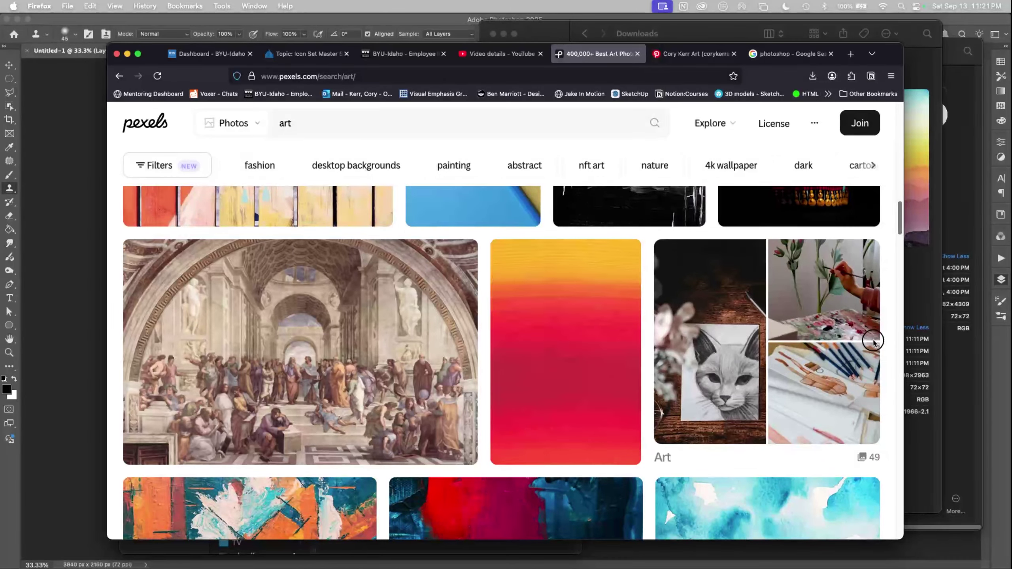
scroll(872, 341, "down", 6)
Place the two Pexels JPEGs from Finder's Downloads folder into the Photoshop document, scaling the night-sky image to about 103% to span the canvas.
key("super+Tab")
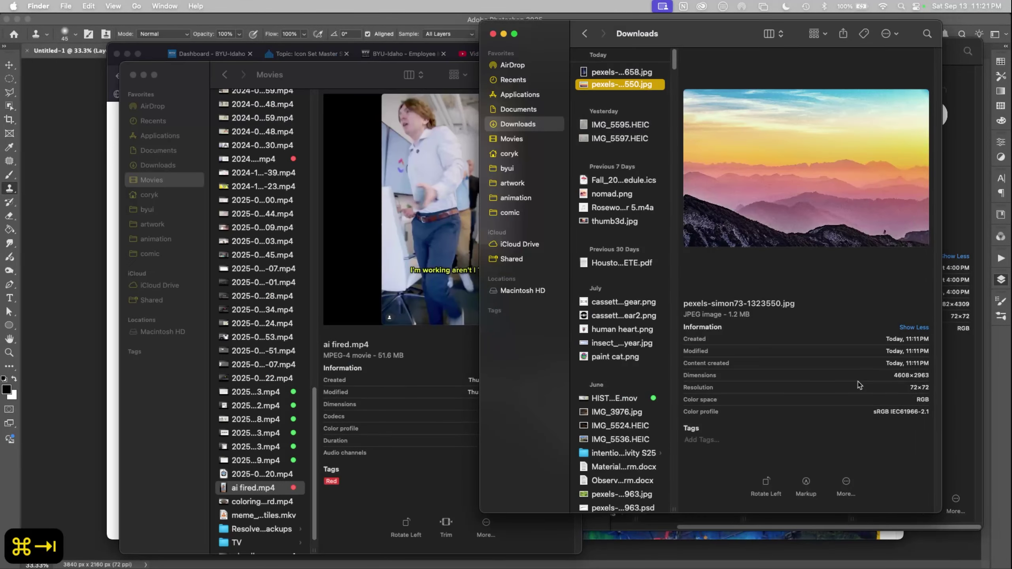
key("super+Tab")
key("super+Tab")
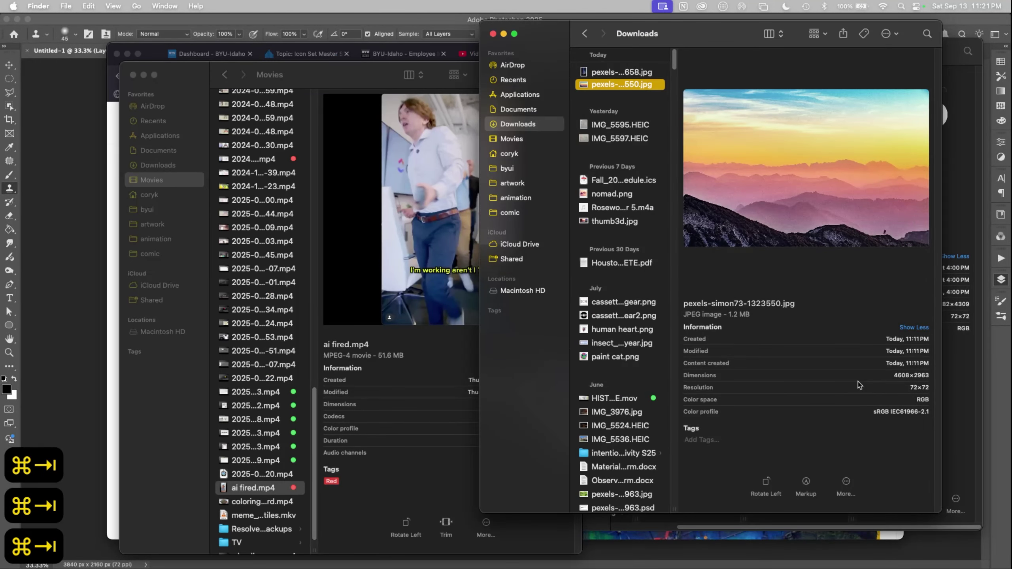
left_click(586, 73, "shift")
left_click_drag(586, 73, 308, 298)
key("super+Tab")
key("super+Tab")
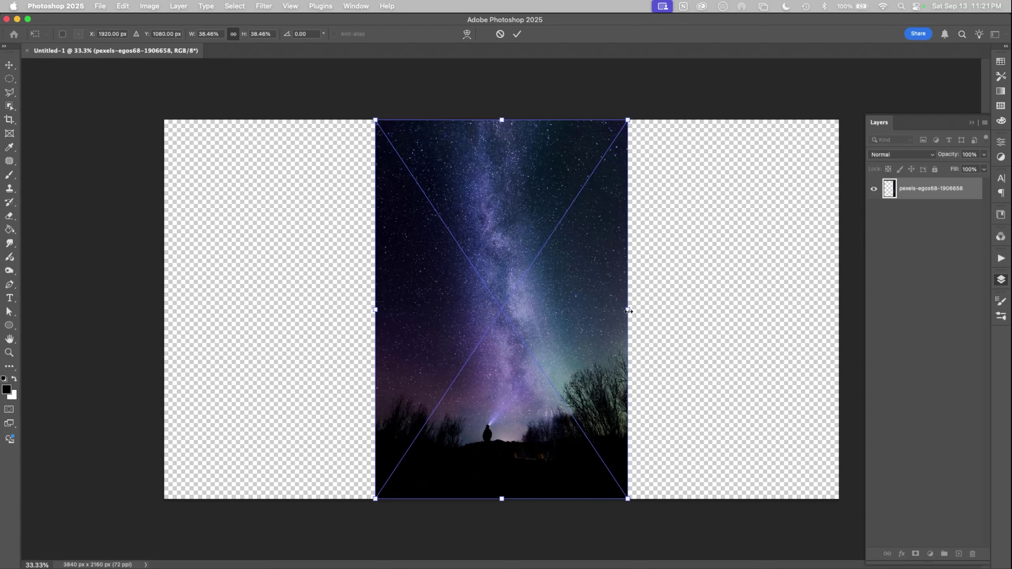
left_click_drag(628, 311, 841, 343)
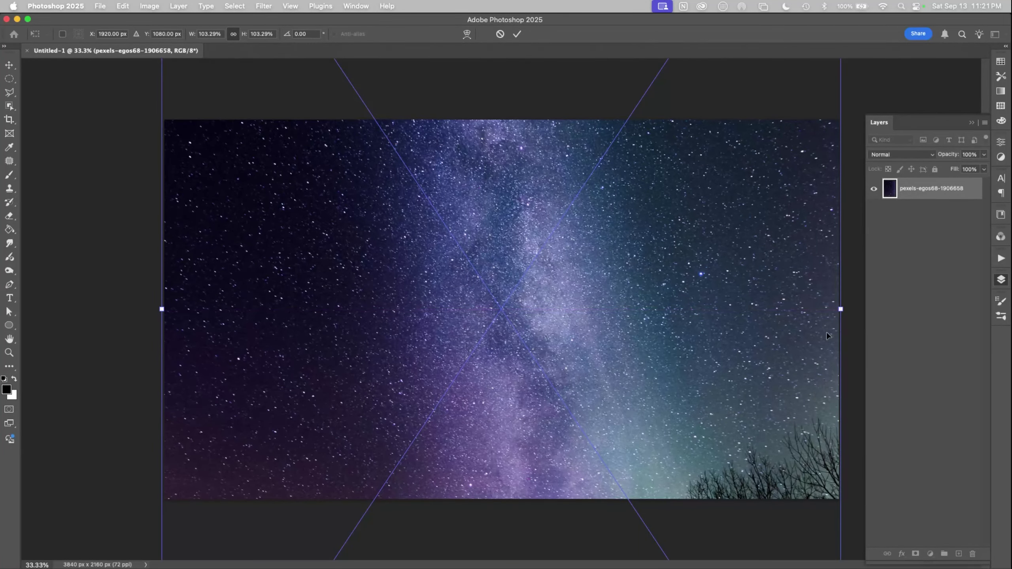
left_click(516, 34)
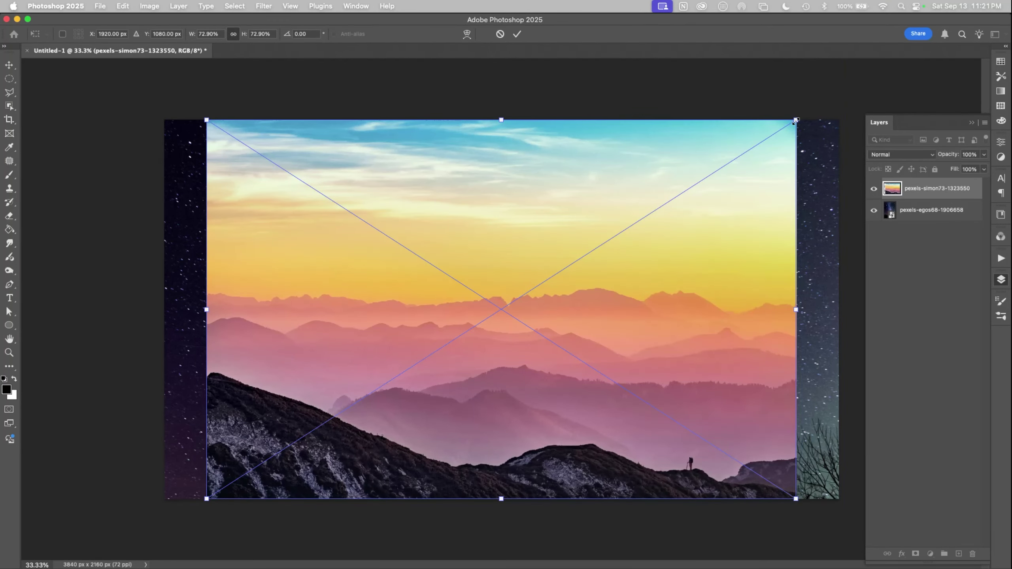
Scale the sunset-mountain image proportionally from its centre to cover the whole canvas, and shift it slightly upward.
left_click_drag(796, 121, 843, 90)
left_click(517, 34)
key("v")
mouse_move(700, 413)
left_mouse_down()
mouse_move(698, 385)
mouse_move(697, 401)
left_mouse_up()
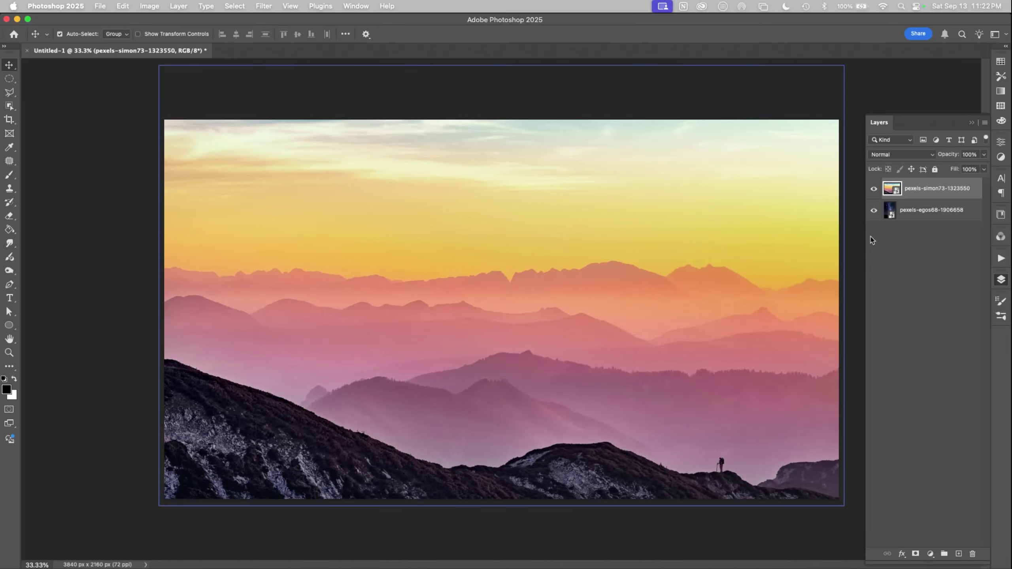
Hide the mountain layer, move the night-sky image up until the silhouetted figure and trees fill the lower canvas, and show the mountains again.
left_click(874, 189)
left_click(874, 189)
left_click(874, 189)
left_click_drag(597, 255, 607, 140)
left_click_drag(613, 97, 607, 136)
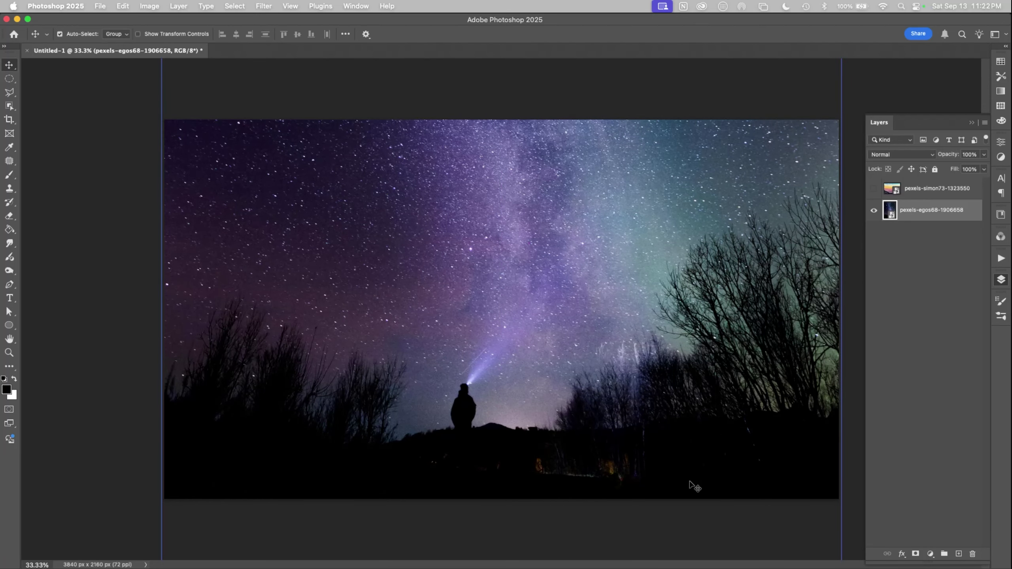
left_click(874, 189)
Show the sunset-mountain image and add the text 315 in a new layer above it.
left_click(916, 193)
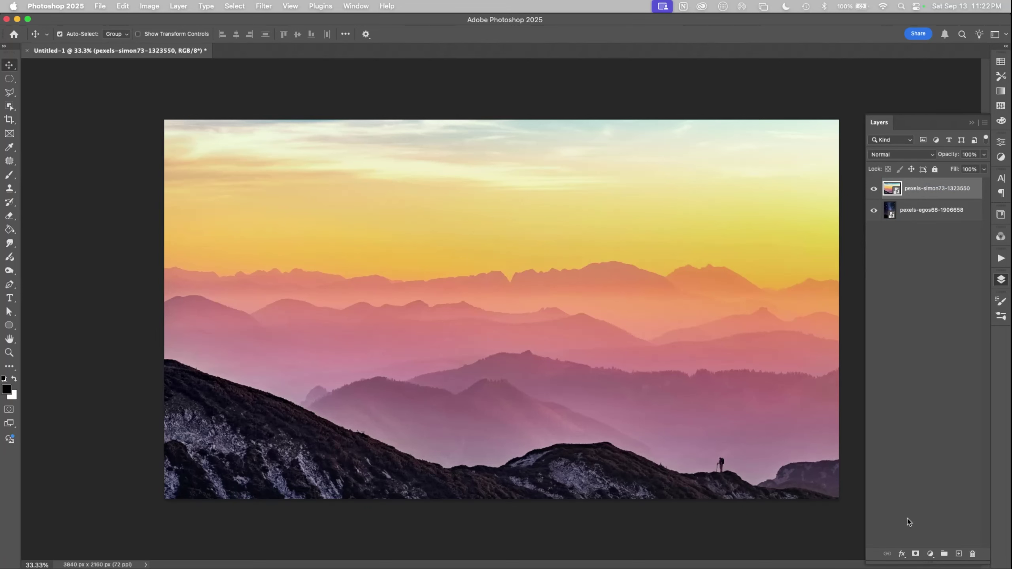
key("t")
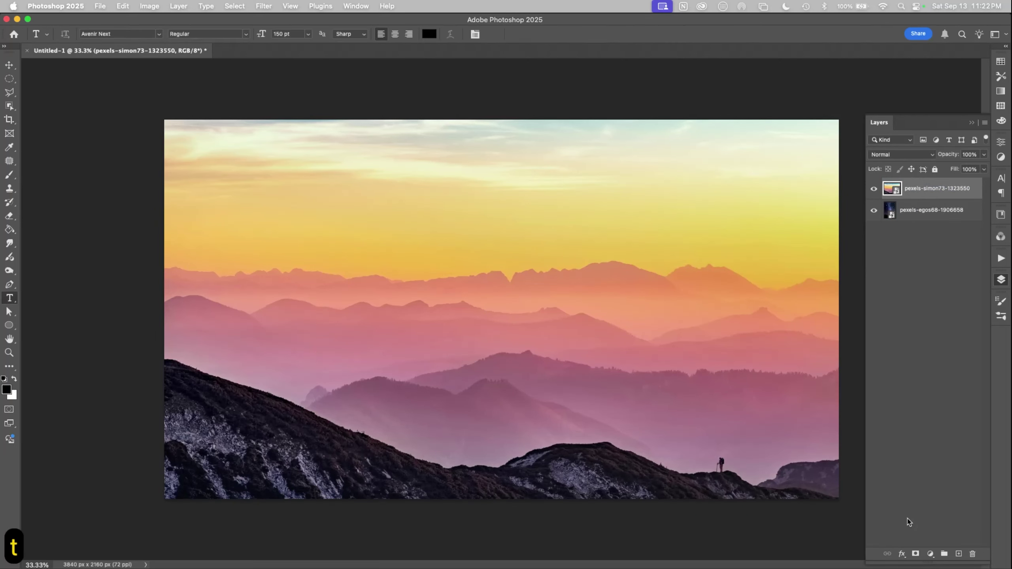
left_click(506, 284)
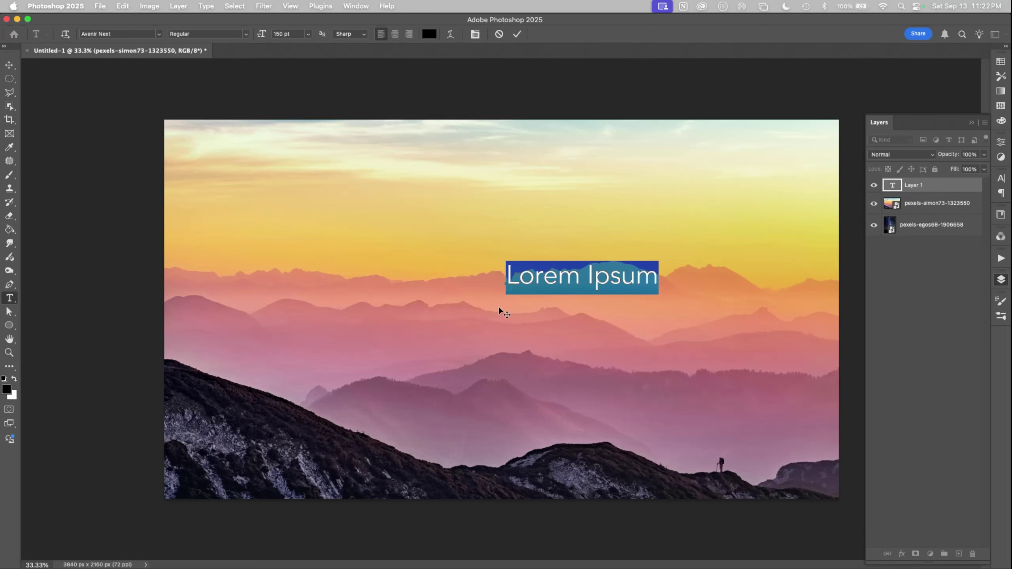
type("315")
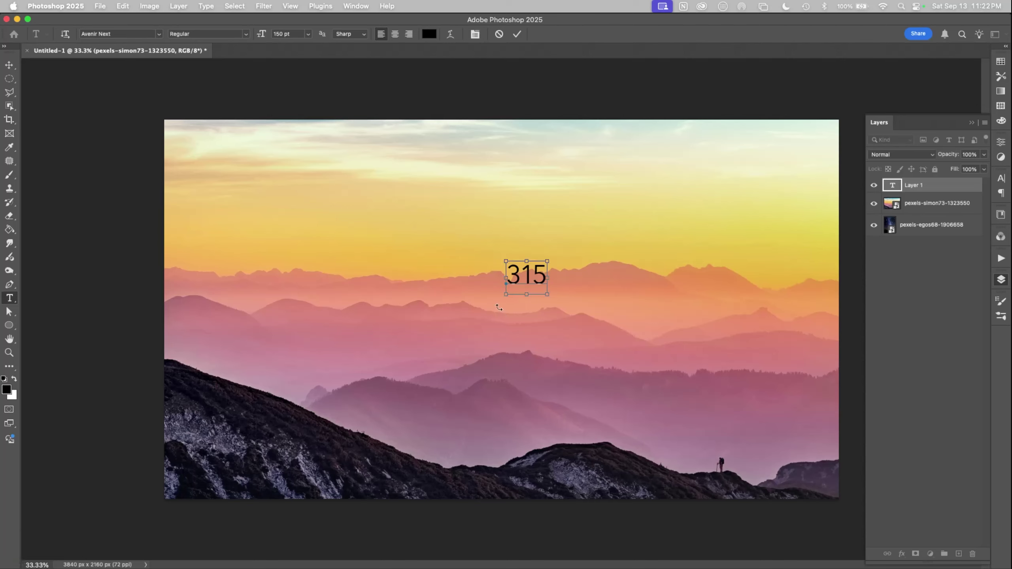
left_click(517, 34)
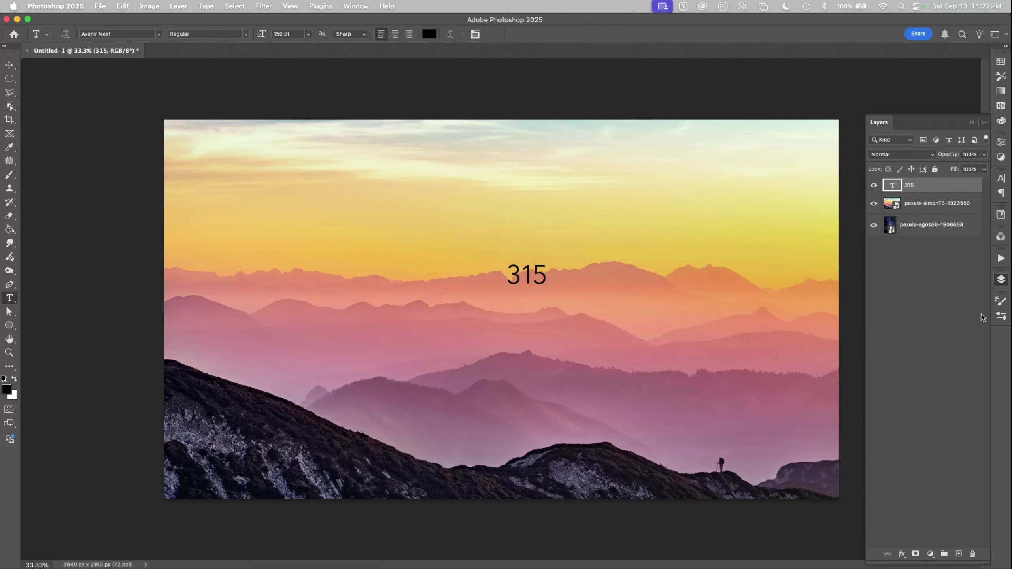
Enlarge the 315 text to 1176 pt, keeping Avenir Next Regular as the font.
left_click(1002, 178)
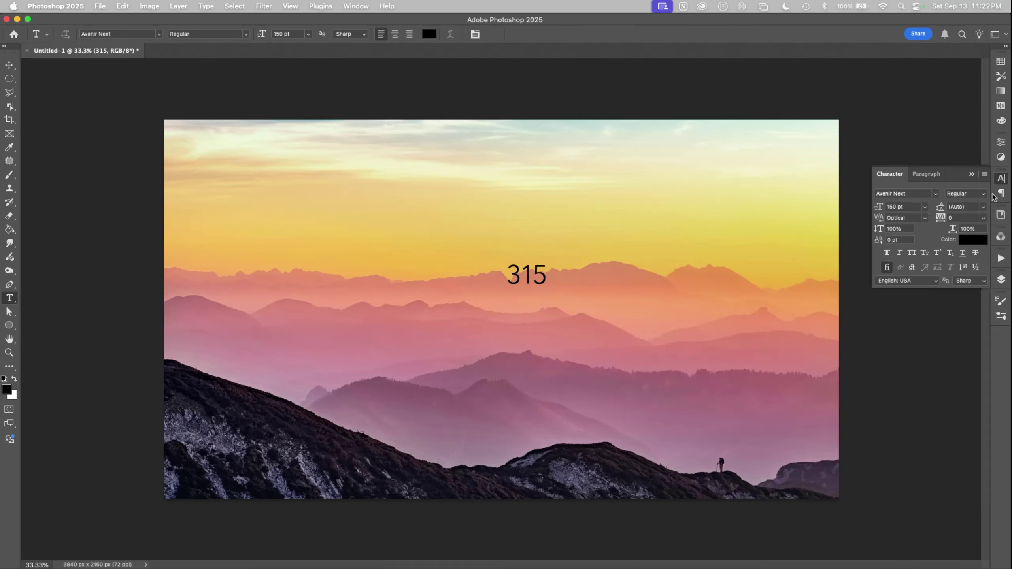
left_click(931, 195)
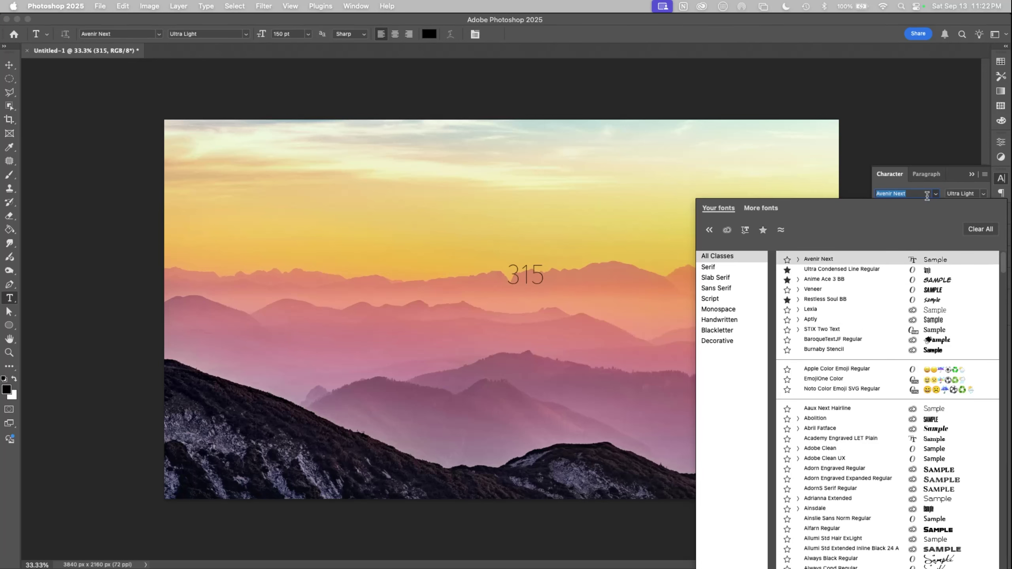
left_click(945, 188)
left_click_drag(878, 206, 966, 202)
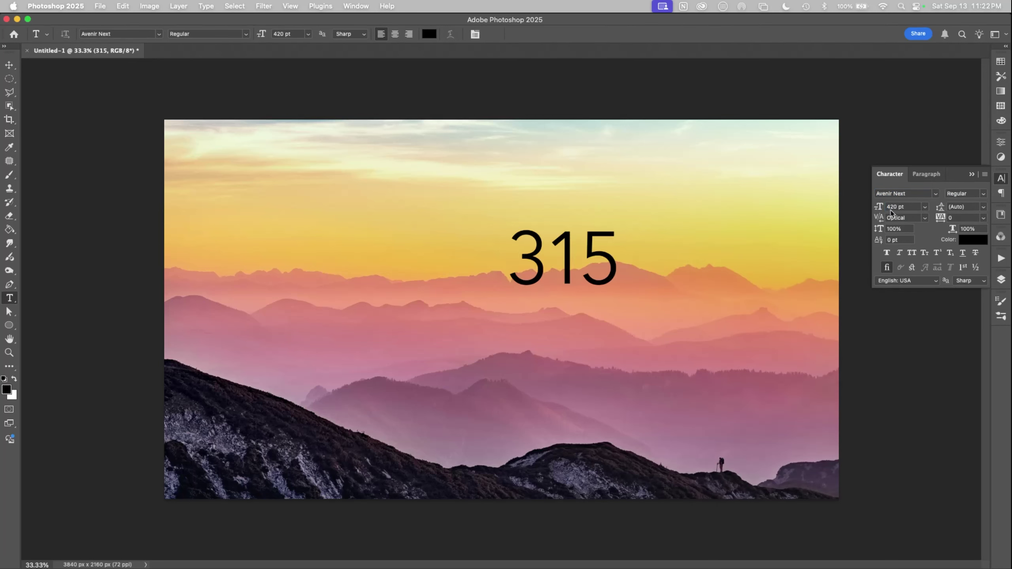
left_click_drag(892, 213, 967, 204)
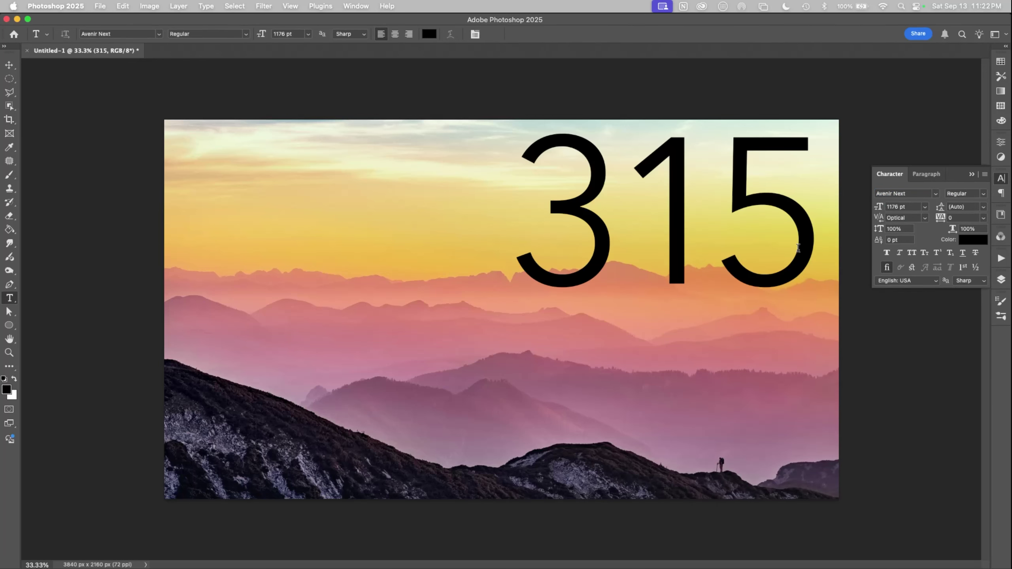
Move the 315 numerals toward the canvas's lower left and scale them proportionally to about 2243 pt.
key("v")
left_click_drag(798, 247, 552, 414)
key("cmd+t")
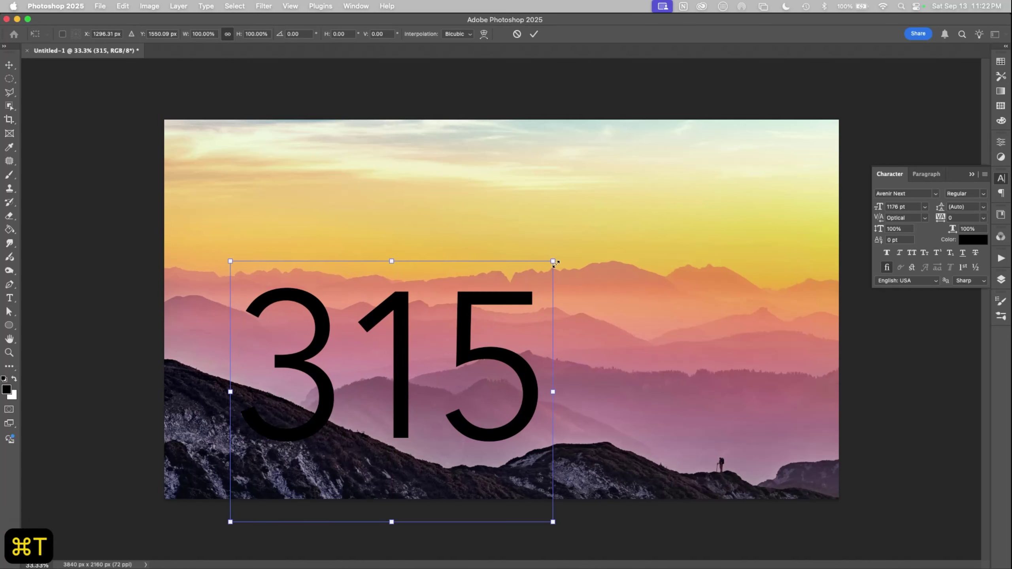
left_click_drag(553, 262, 860, 147)
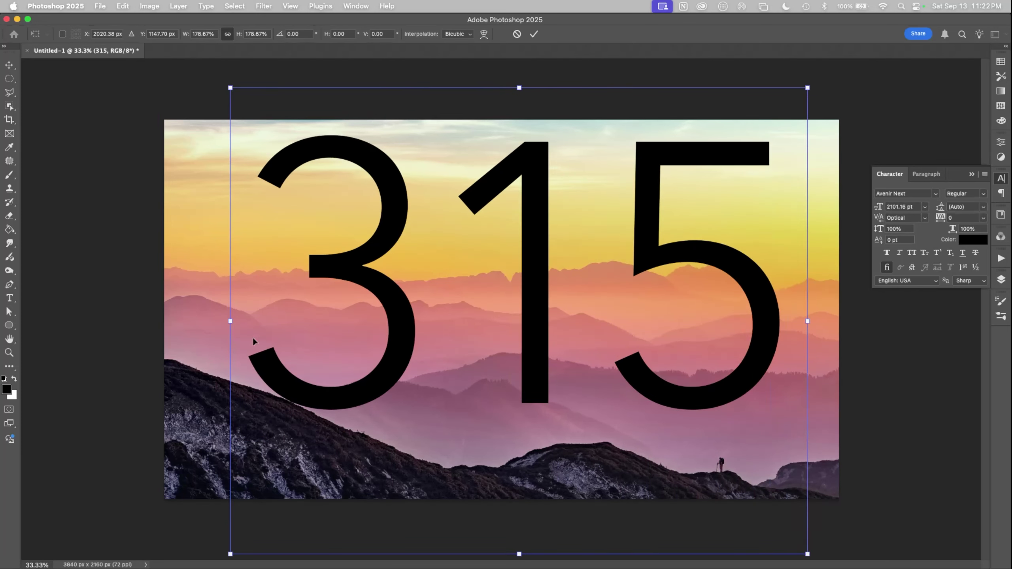
left_click_drag(230, 323, 191, 324)
left_click_drag(768, 329, 768, 355)
left_click(528, 83)
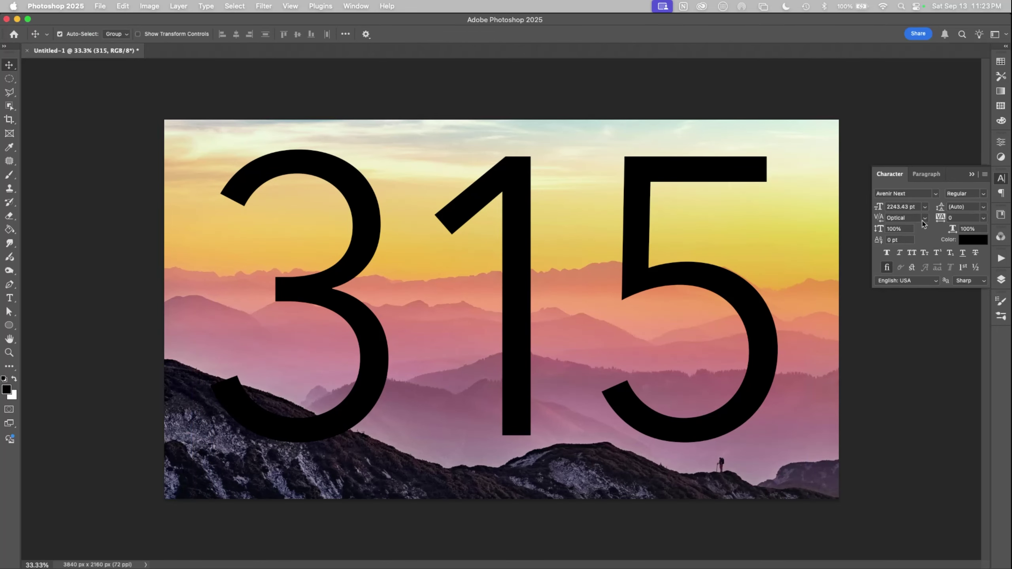
Set the numerals to 1296 pt, scale them proportionally to about 2318.5 pt, and move them up to the canvas centre.
key("Return")
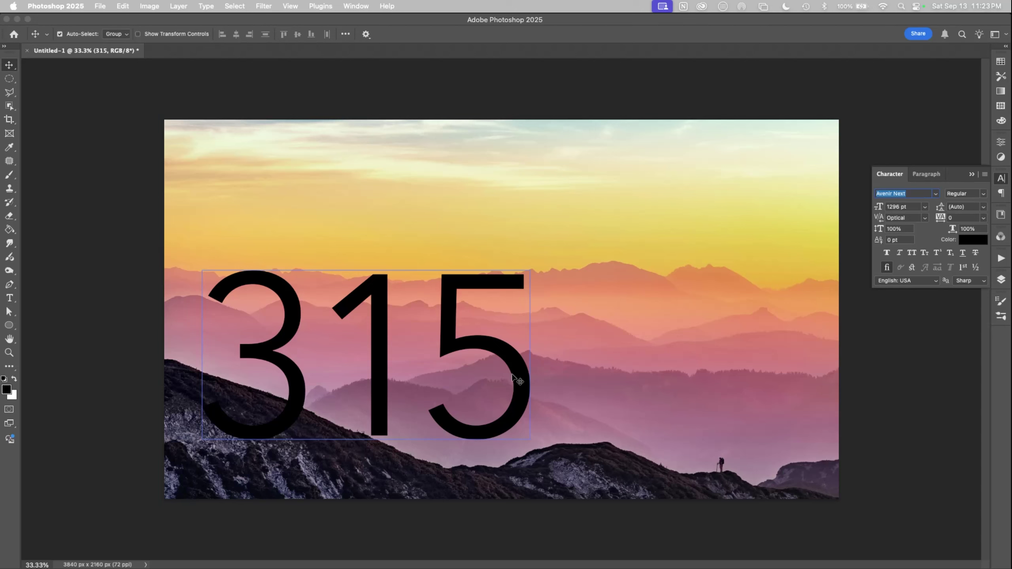
key("super+t")
left_click_drag(530, 409, 824, 384)
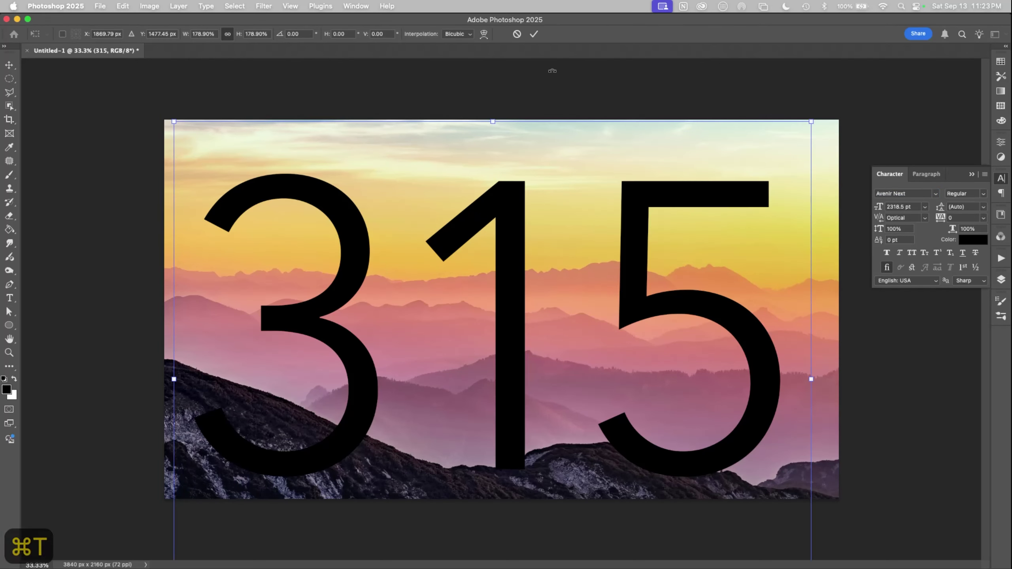
left_click(534, 34)
left_click_drag(763, 388, 775, 365)
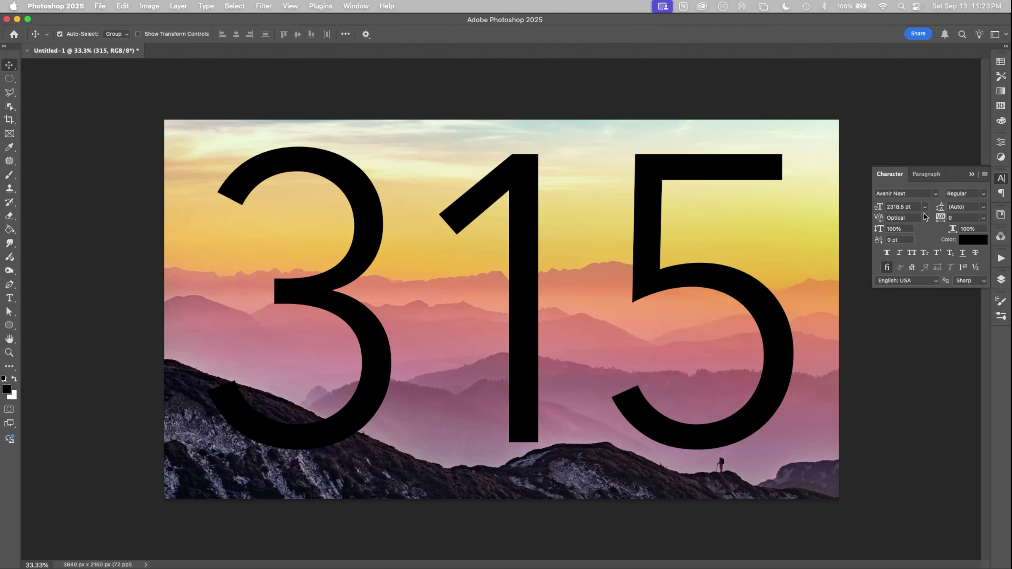
Set the 315 numerals' font style to Heavy and undo the kerning change to restore Optical.
left_click(968, 193)
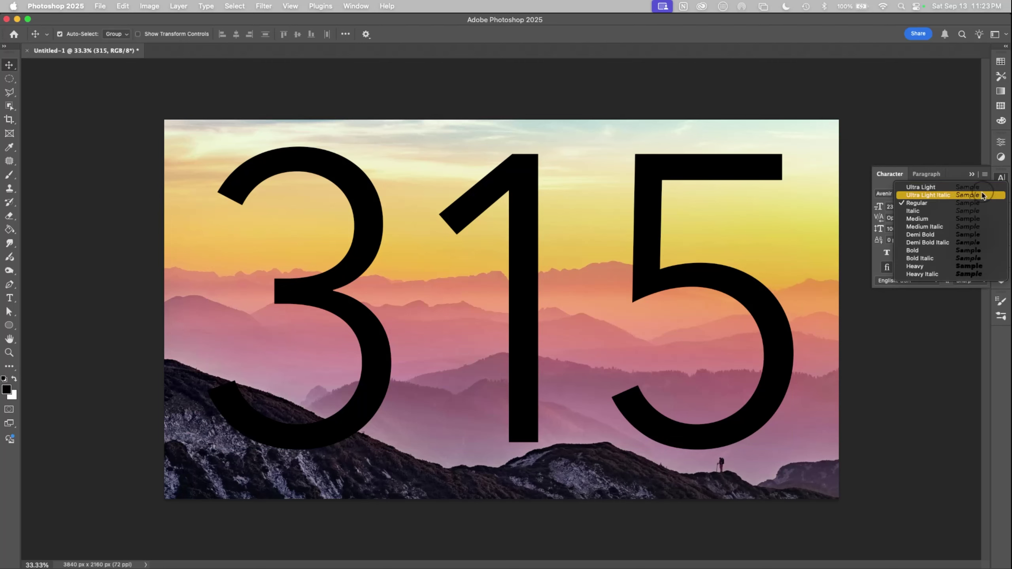
left_click(935, 251)
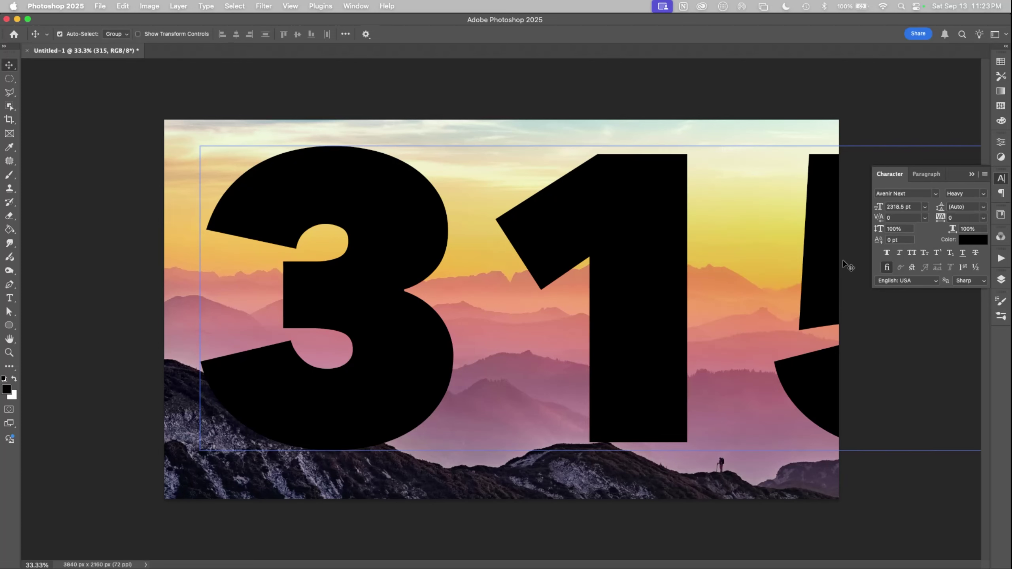
key("super+z")
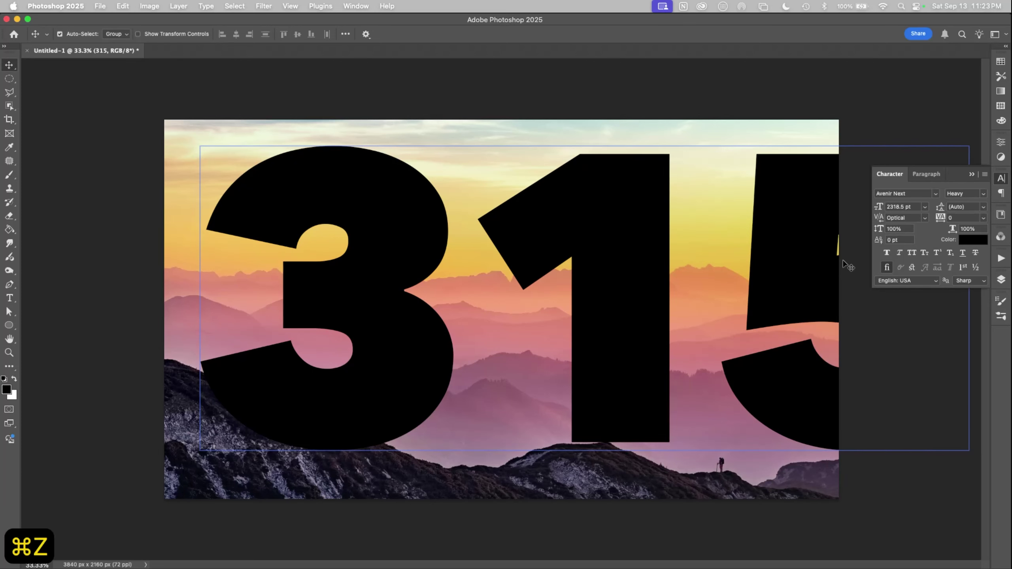
Tighten the tracking of the 315 numerals, trying -25 and -125 before settling on -45.
left_click(983, 219)
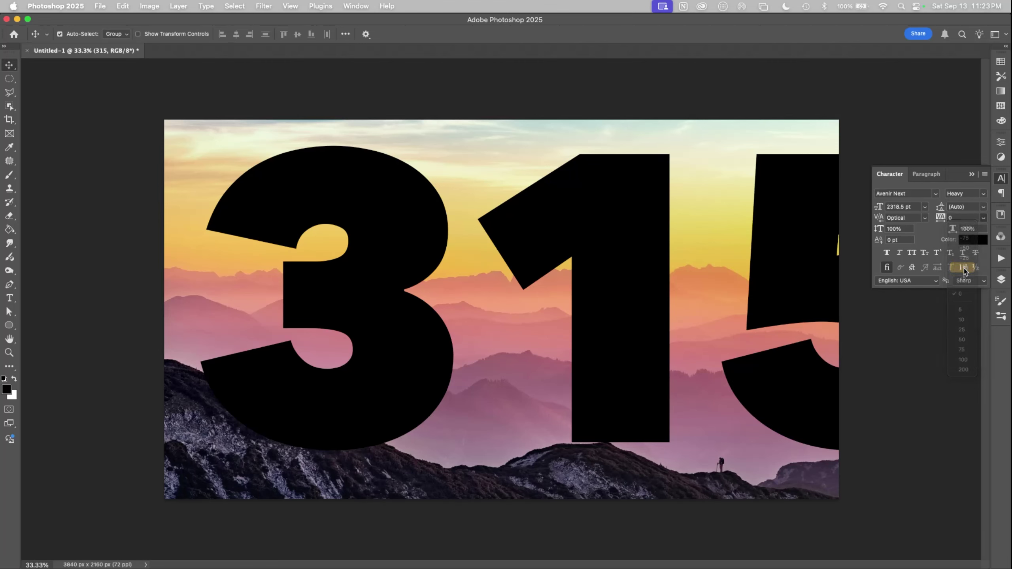
left_click(965, 260)
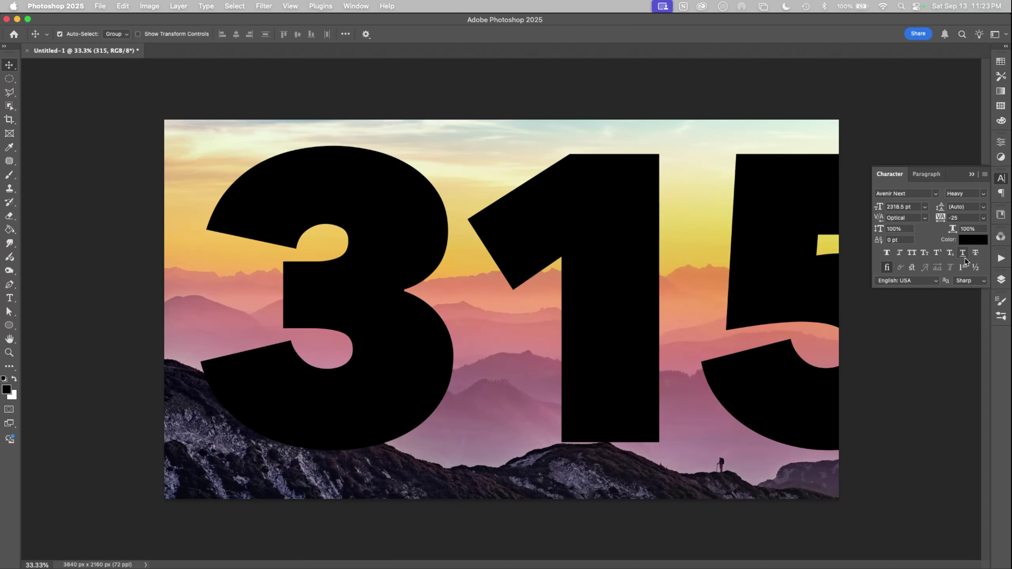
left_click(984, 219)
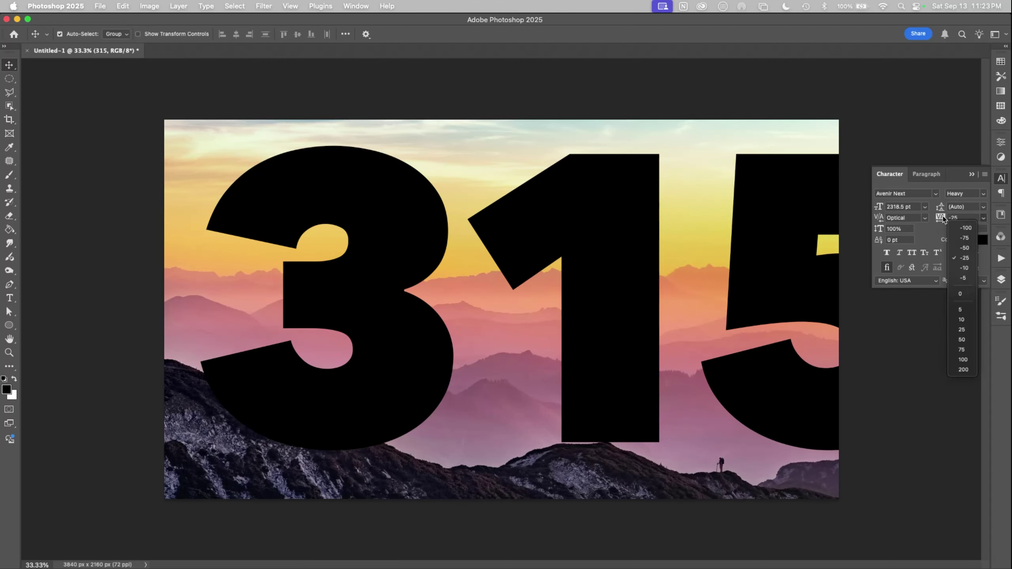
left_click(932, 235)
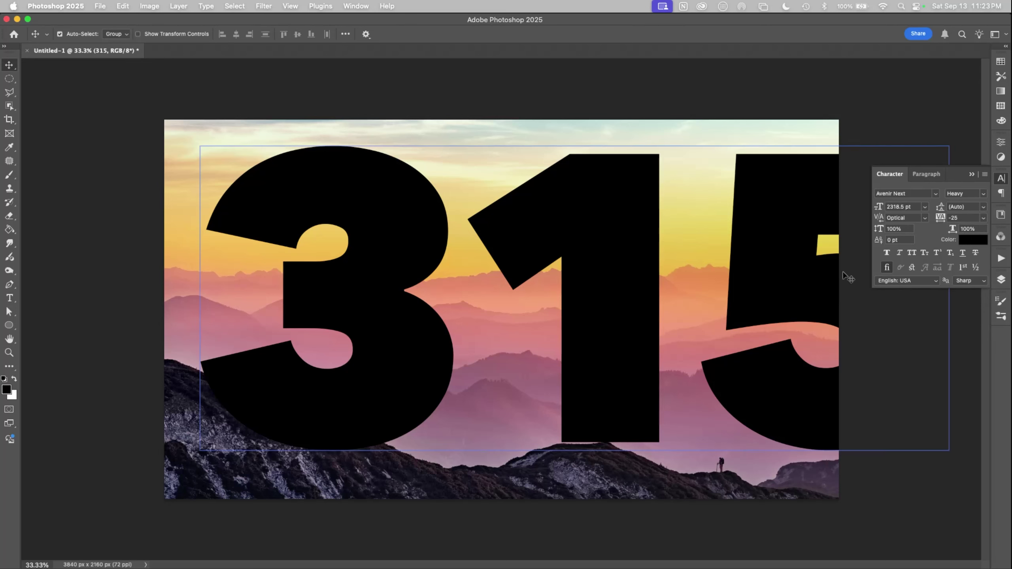
mouse_move(940, 219)
left_mouse_down()
mouse_move(915, 221)
mouse_move(949, 217)
left_mouse_up()
left_click(948, 218)
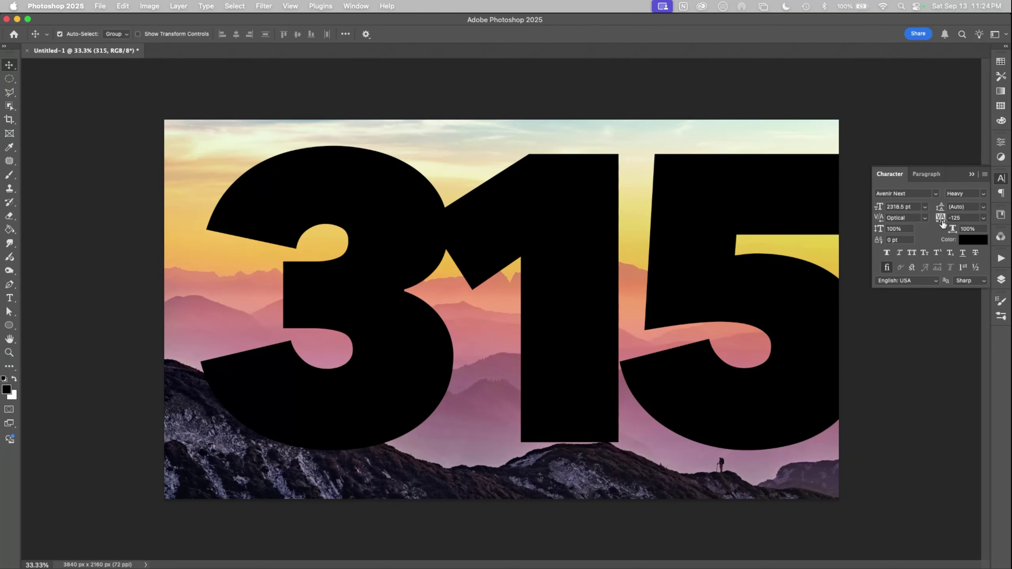
left_click_drag(938, 219, 946, 219)
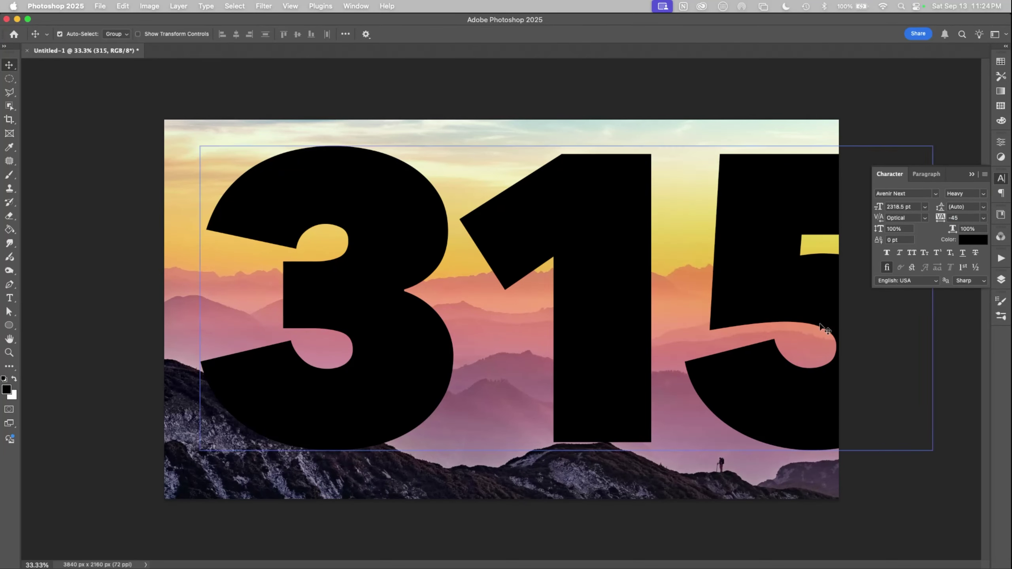
Scale the 315 numerals proportionally to about 85% and position them so all three digits fit across the canvas.
mouse_move(622, 340)
left_mouse_down()
mouse_move(586, 334)
mouse_move(607, 344)
left_mouse_up()
key("super+t")
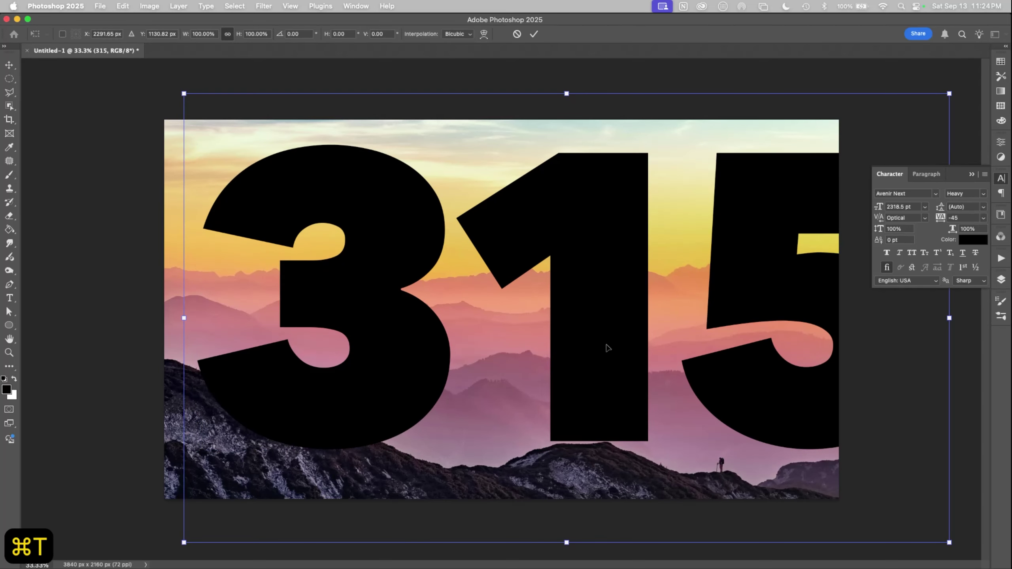
left_click_drag(949, 94, 834, 162)
left_click_drag(767, 390, 753, 343)
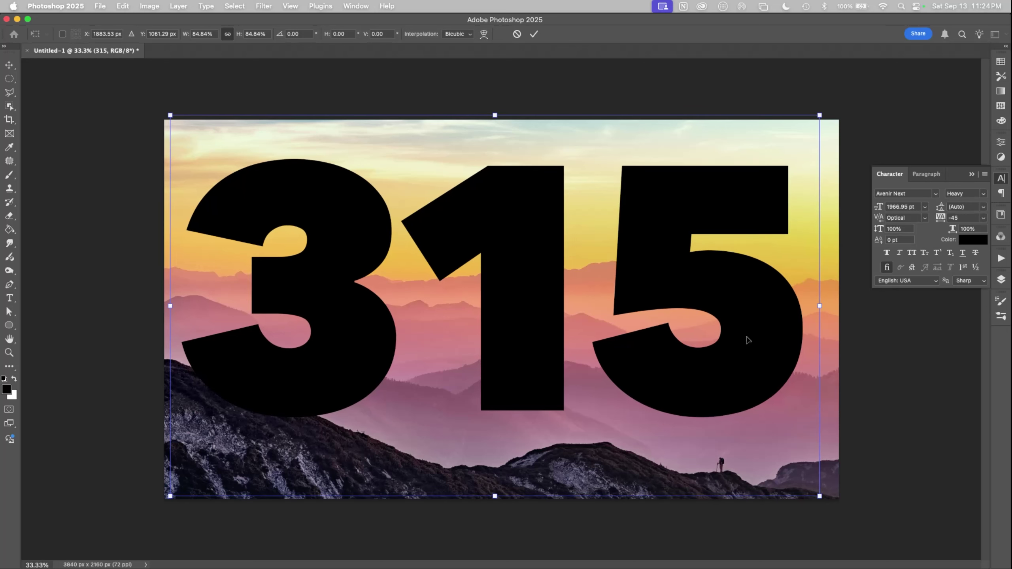
key("Return")
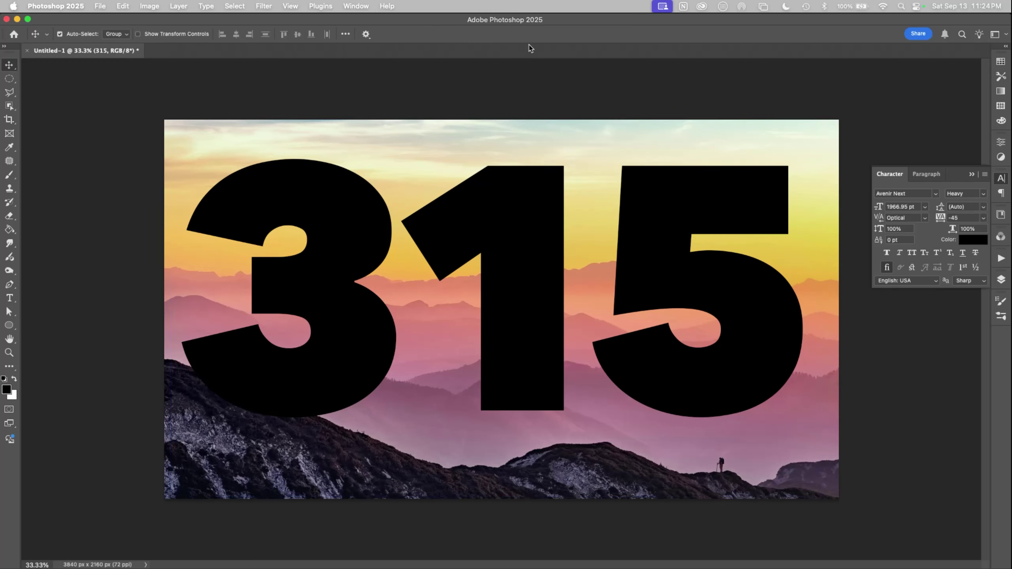
Move the sunset-mountain layer above the 315 text layer and clip it to the numerals.
left_click(1002, 282)
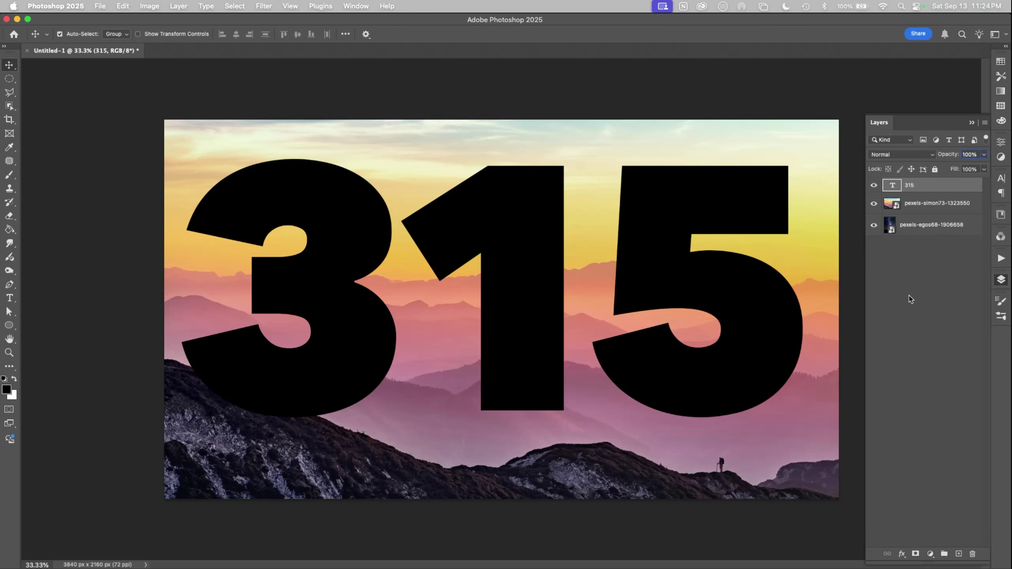
left_click(908, 212)
left_click_drag(913, 204, 909, 182)
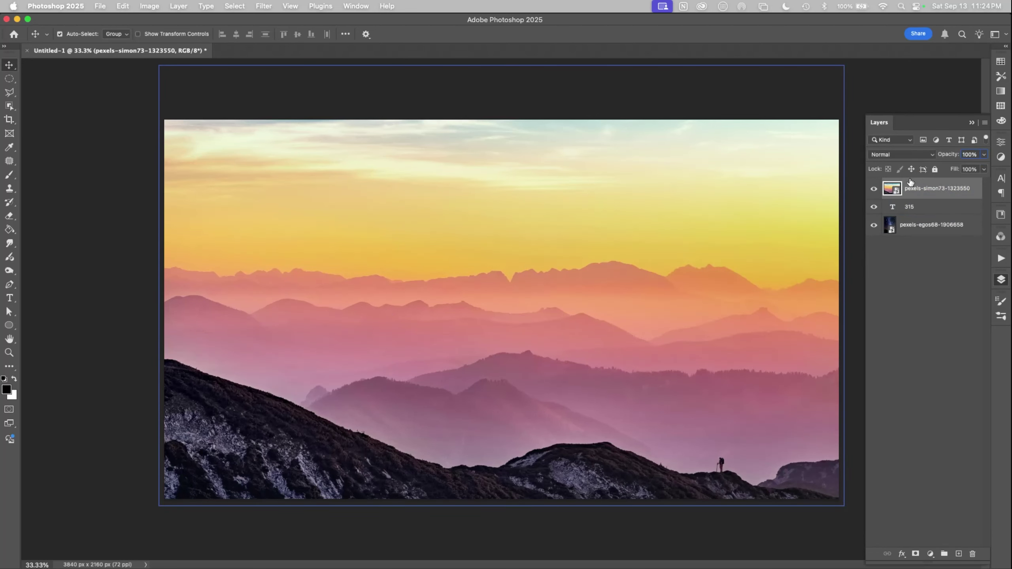
left_click(894, 208)
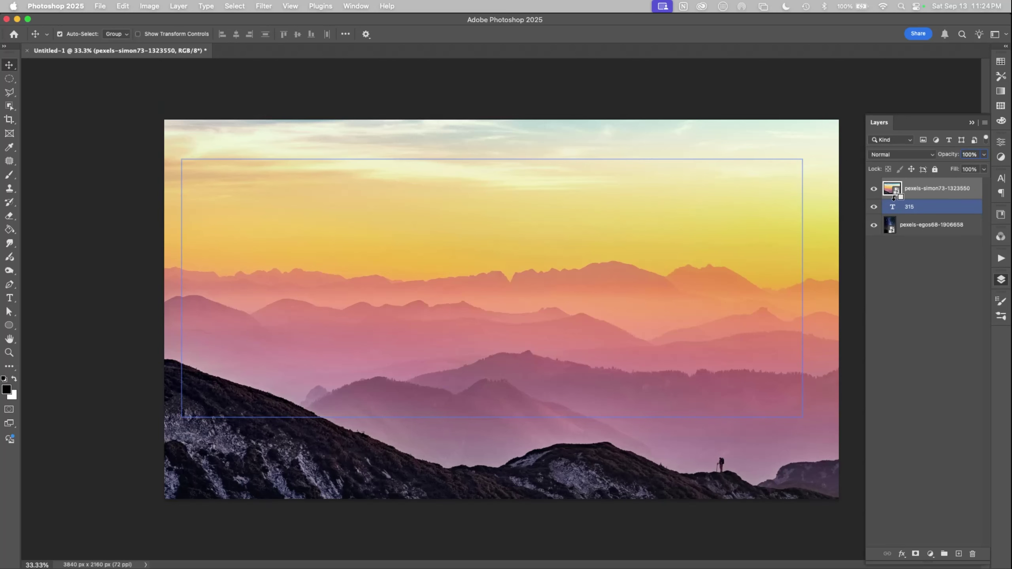
left_click(892, 197, "alt")
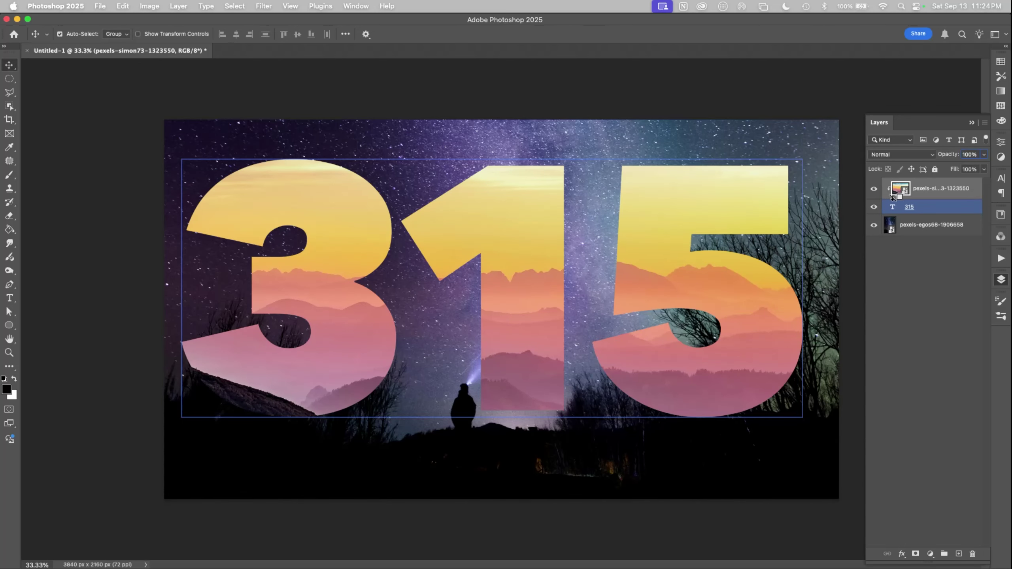
Release the mountain image's clipping mask and clip it to the 315 text again.
left_click(894, 197, "alt")
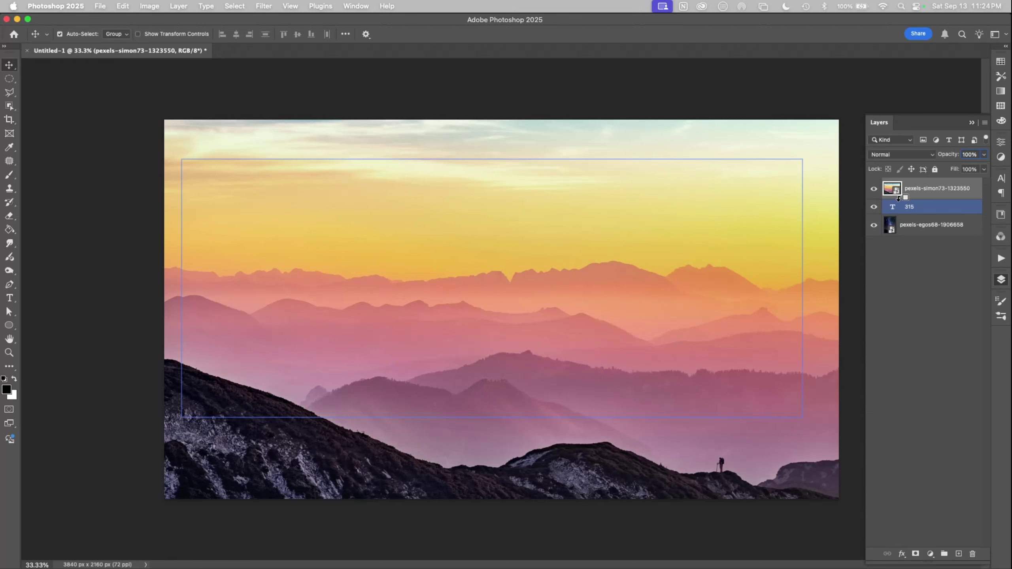
left_click(891, 199, "alt")
left_click(871, 230)
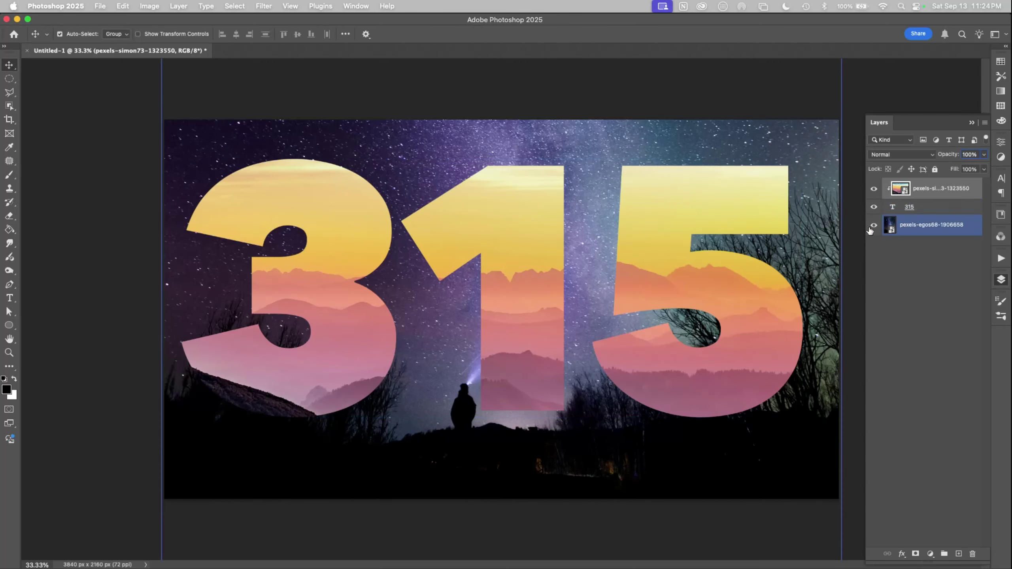
Shift the clipped mountain image slightly to the left and up inside the 315 numerals.
left_click(919, 209)
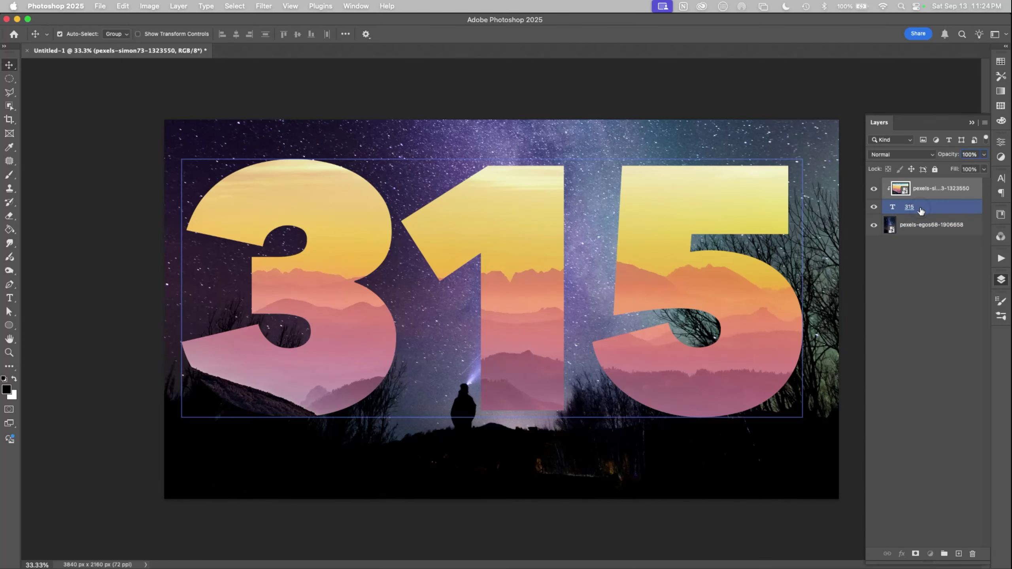
left_click(893, 226)
mouse_move(685, 372)
left_mouse_down()
mouse_move(681, 379)
mouse_move(720, 274)
mouse_move(749, 250)
mouse_move(660, 215)
mouse_move(644, 382)
mouse_move(678, 389)
mouse_move(676, 375)
left_mouse_up()
left_click(919, 207)
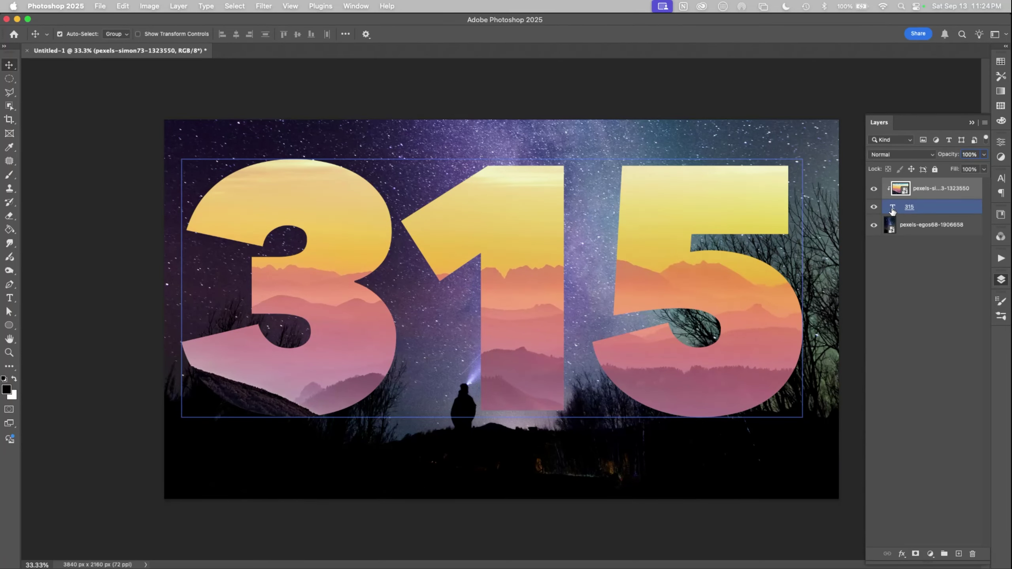
Scale the clipped mountain image down to just span the 315 numerals and reposition it so the rocky slope shows inside the 3.
left_click_drag(748, 337, 729, 439)
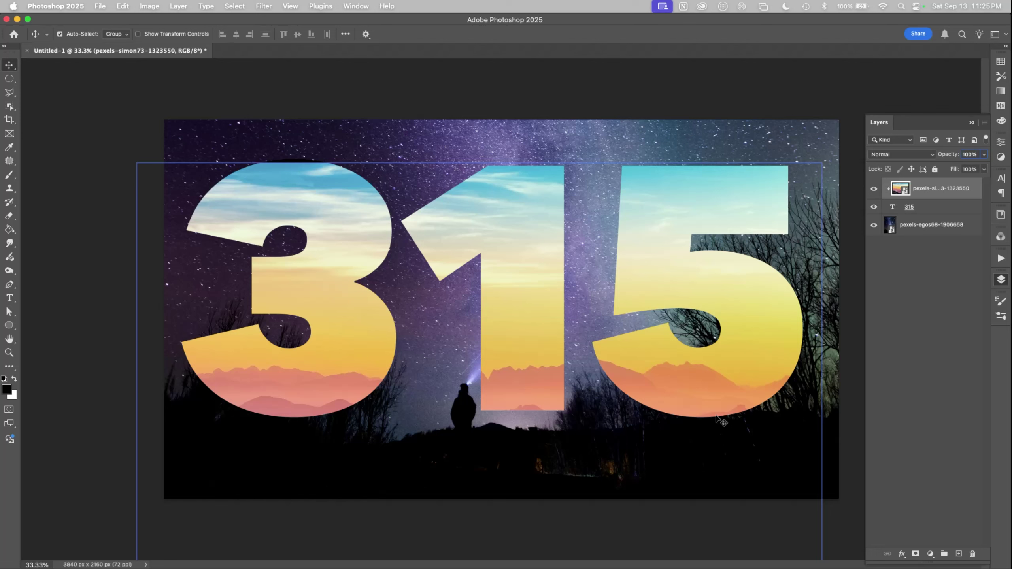
left_click_drag(709, 384, 771, 313)
key("super+t")
left_click_drag(872, 81, 807, 123)
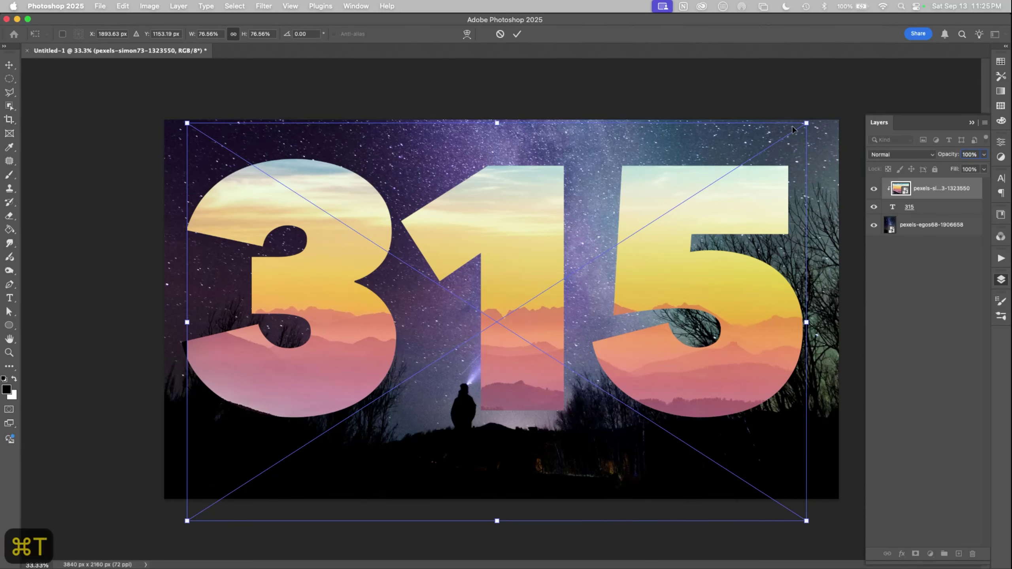
left_click_drag(187, 322, 181, 324)
left_click_drag(768, 375, 769, 326)
left_click(517, 34)
left_click(514, 62)
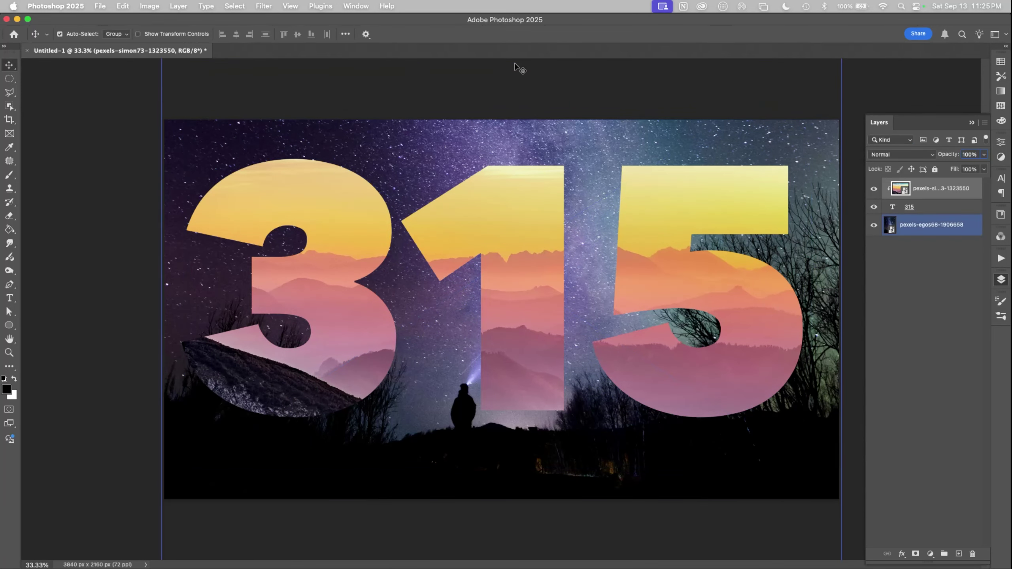
Group the clipped mountain image with the 315 text layer and name the group type.
left_click(923, 213)
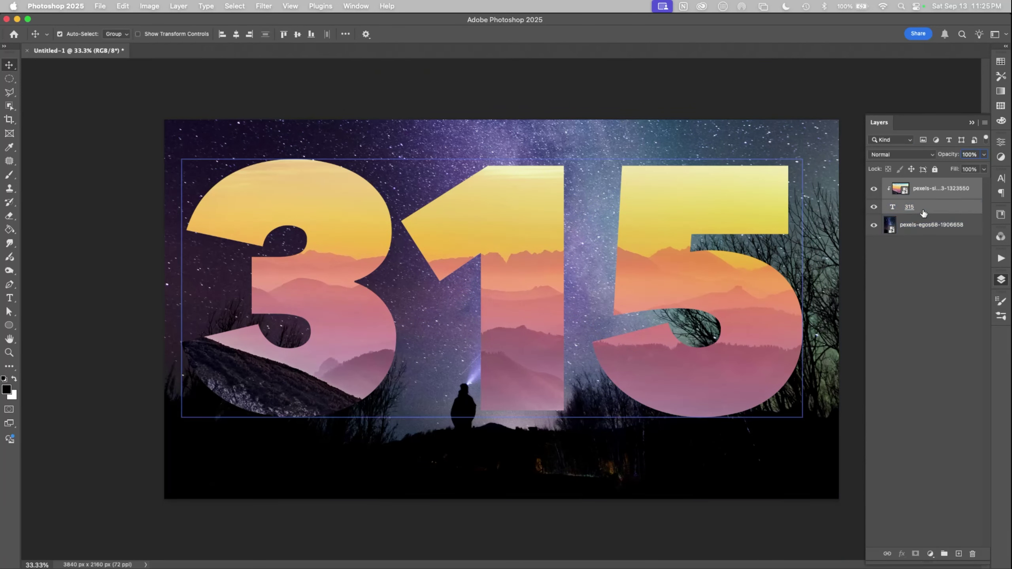
key("super+g")
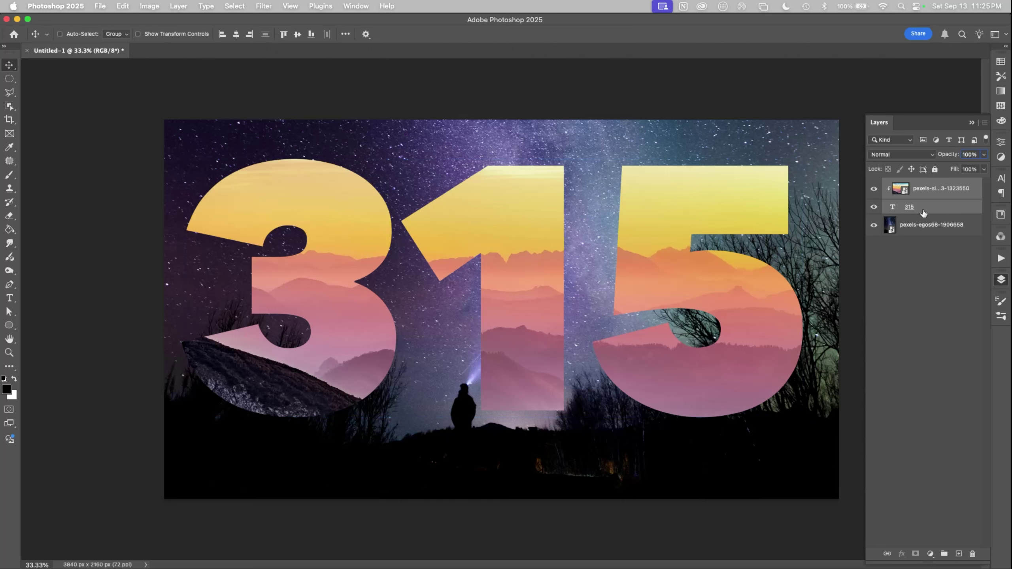
left_click(916, 185)
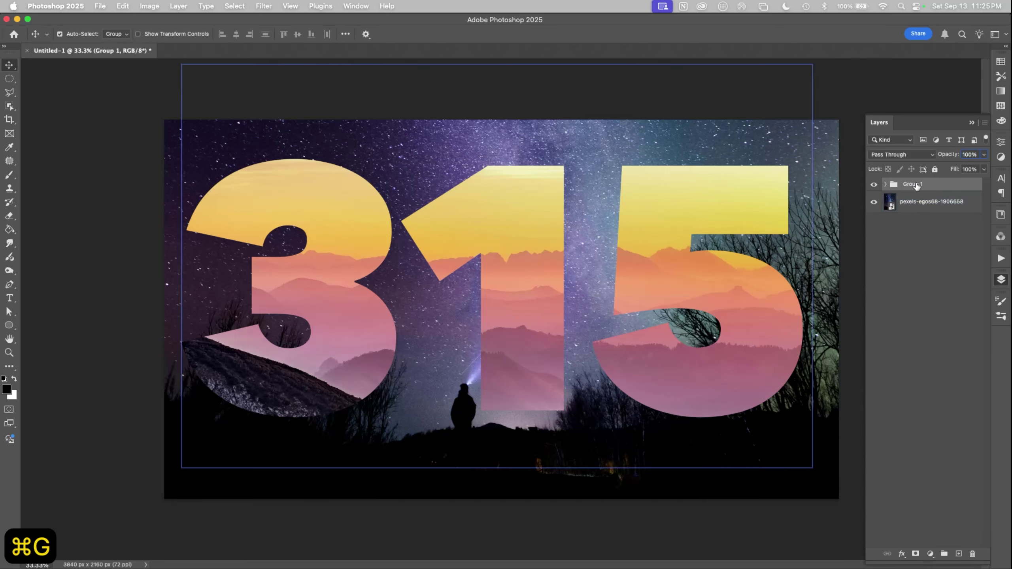
double_click(913, 185)
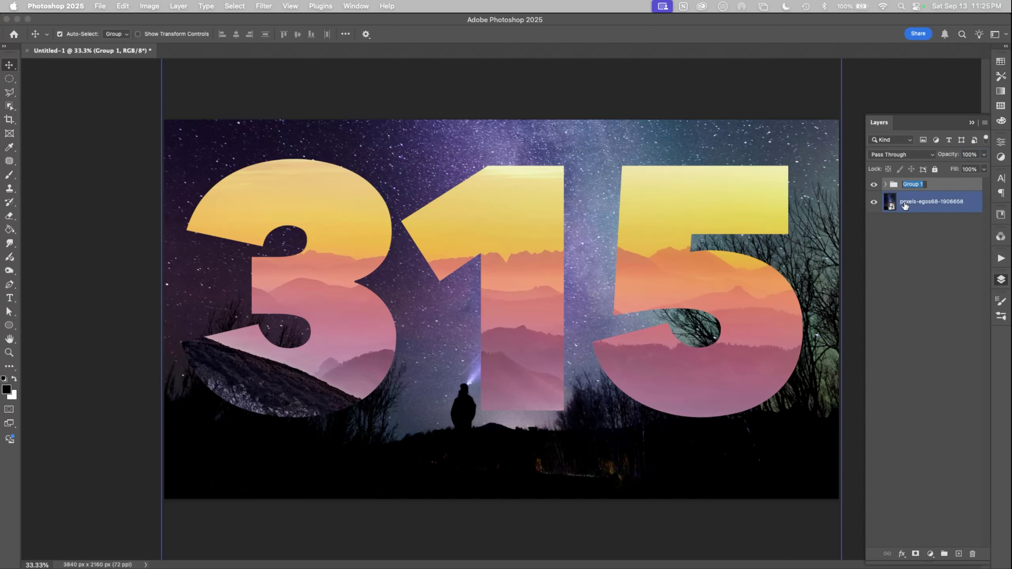
type("type")
key("Return")
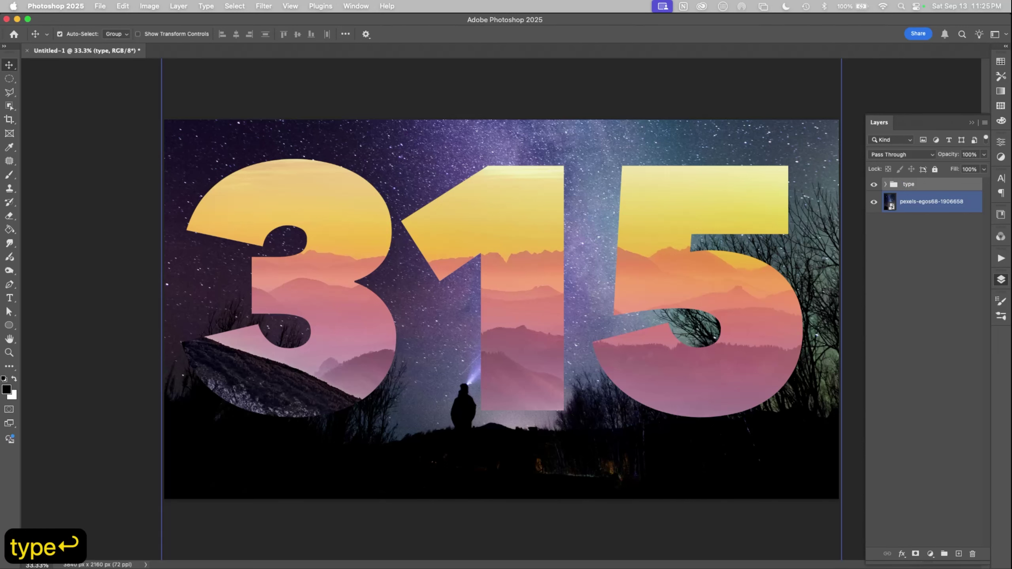
Try a 35 px white outside stroke on the type group.
left_click(924, 185)
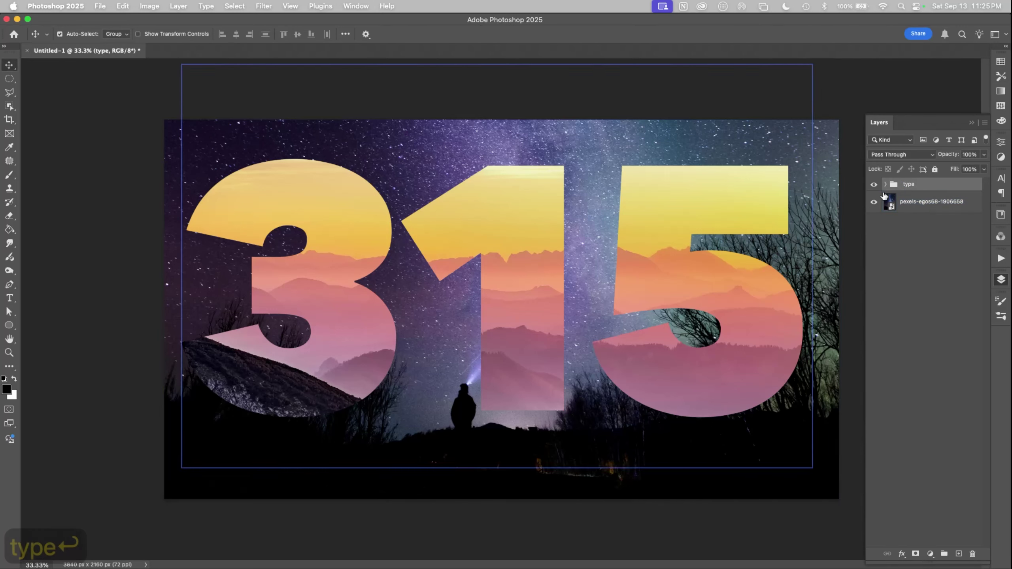
left_click(902, 556)
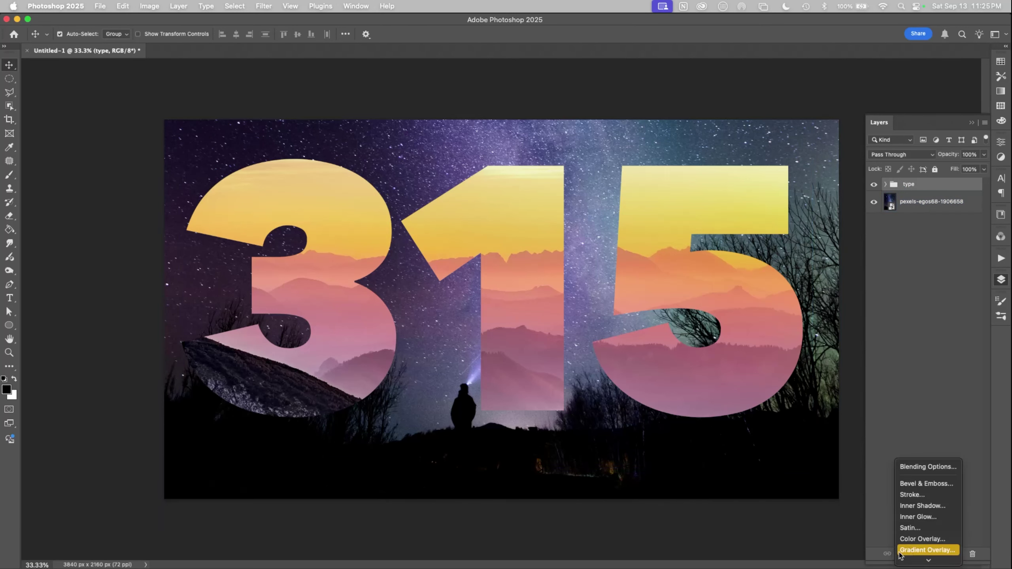
left_click(919, 506)
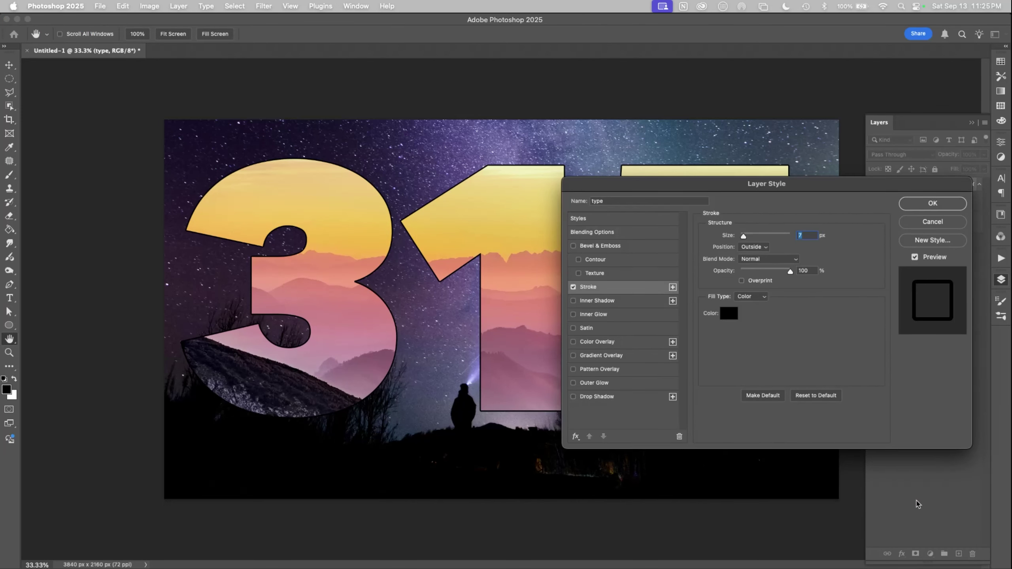
mouse_move(750, 185)
left_mouse_down()
mouse_move(629, 274)
mouse_move(606, 265)
left_mouse_up()
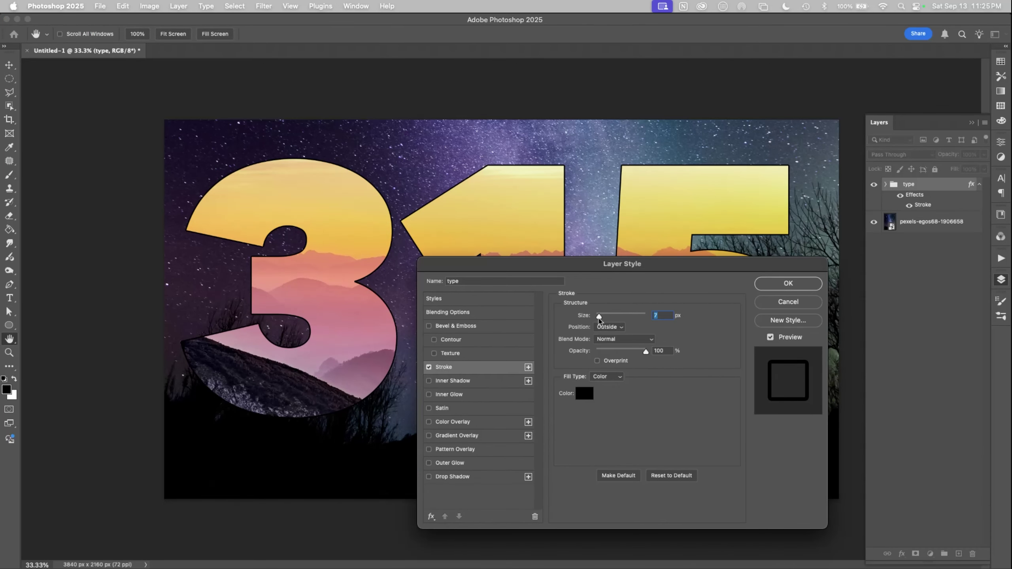
left_click_drag(599, 317, 605, 318)
left_click(585, 393)
left_click(122, 201)
left_click(355, 207)
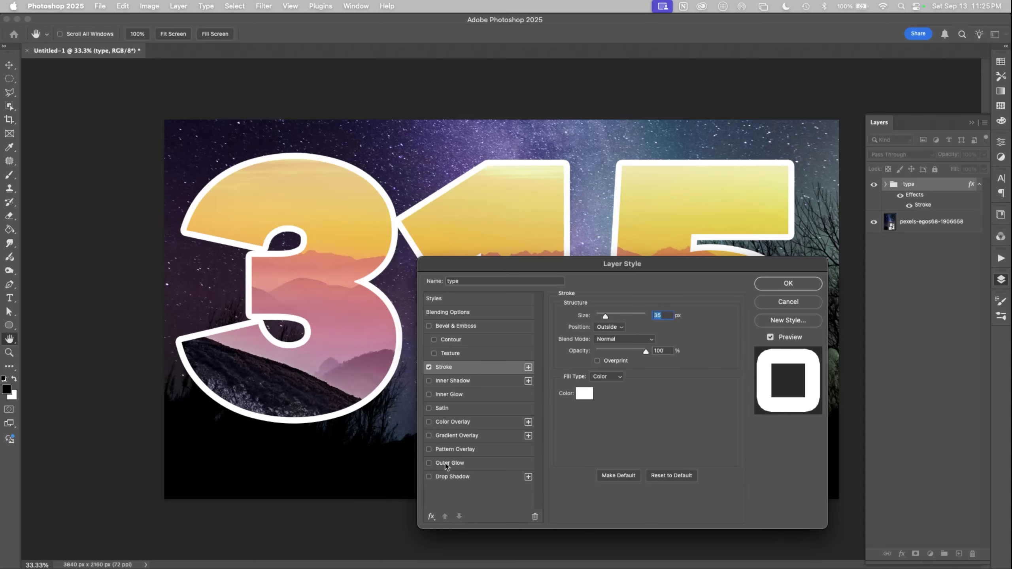
Try an inner shadow on the type group with 71% opacity, 14 px distance, 6% choke and 54 px size.
left_click(429, 381)
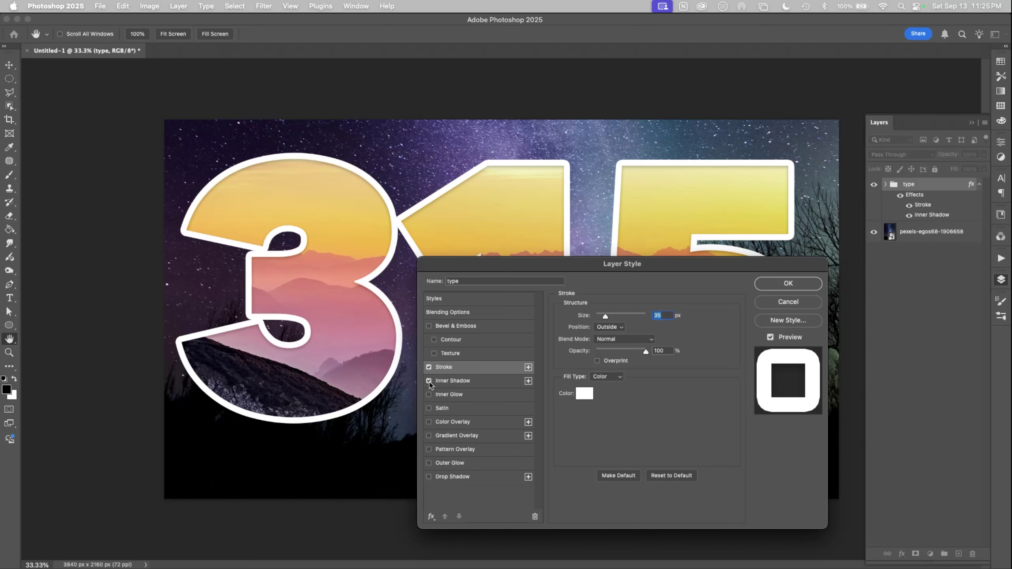
left_click(446, 381)
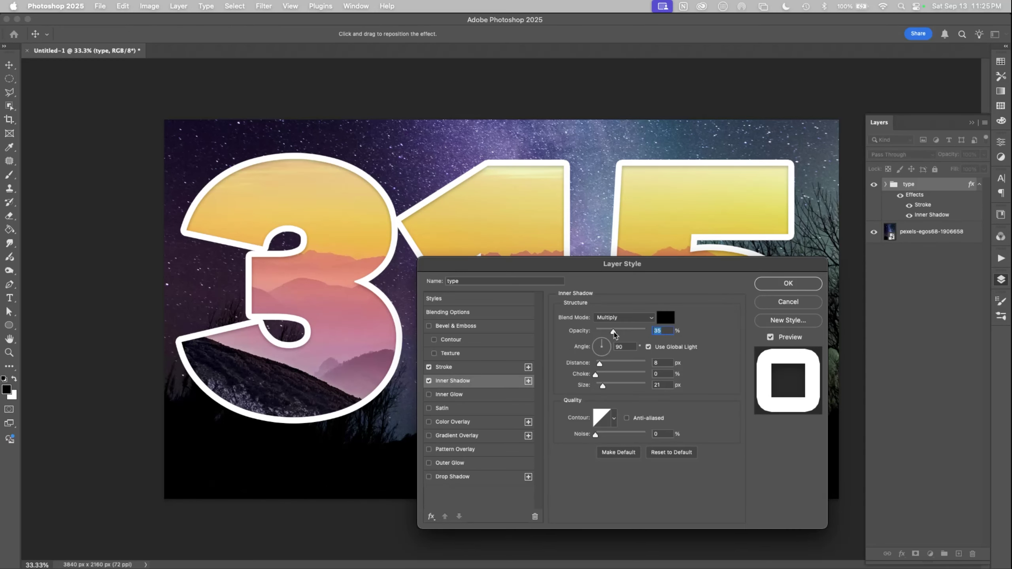
left_click_drag(600, 364, 610, 388)
left_click_drag(613, 332, 631, 331)
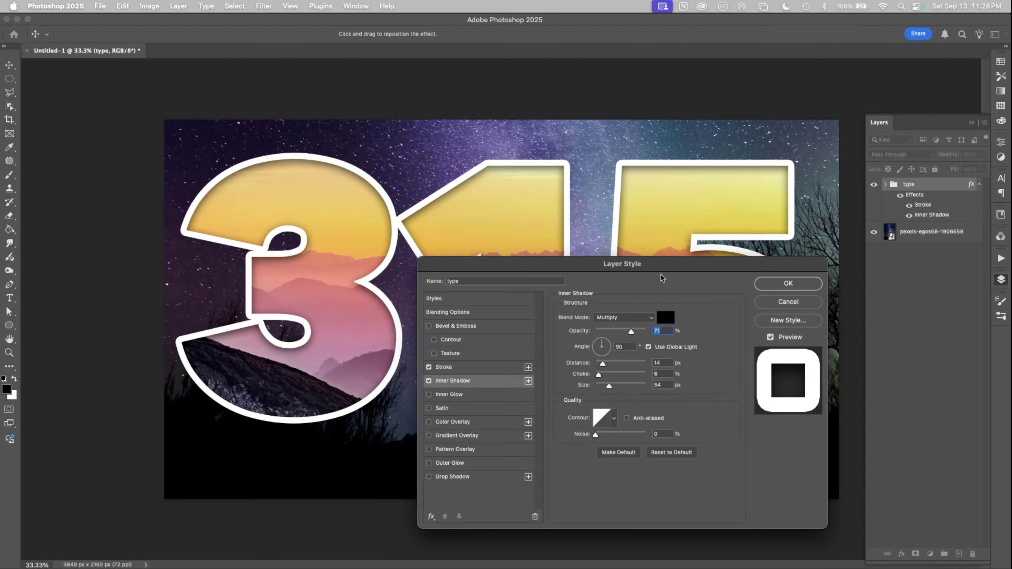
left_click_drag(661, 265, 704, 248)
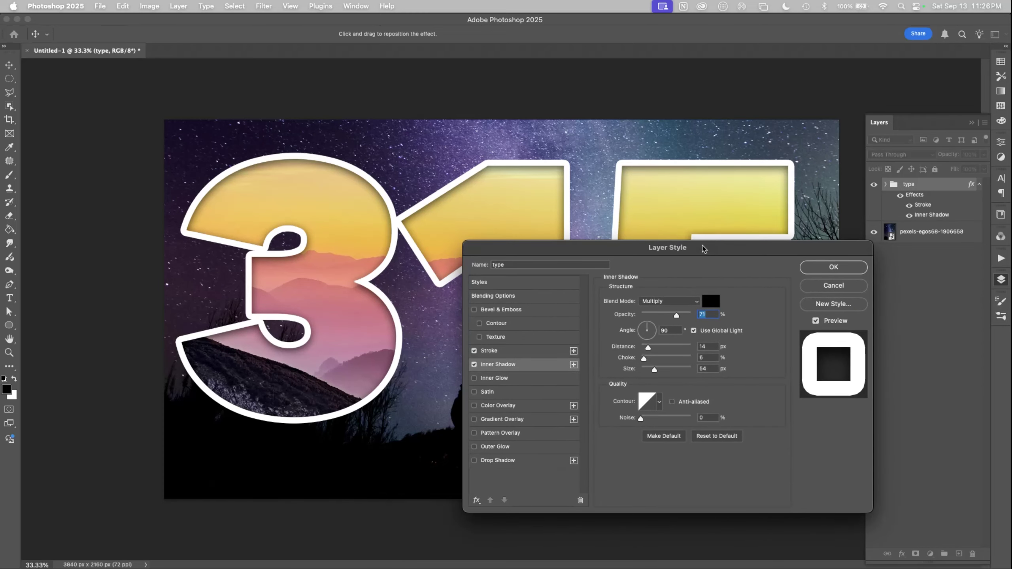
Switch off the inner shadow and try a red drop shadow with 100% opacity and 70 px size.
left_click(475, 366)
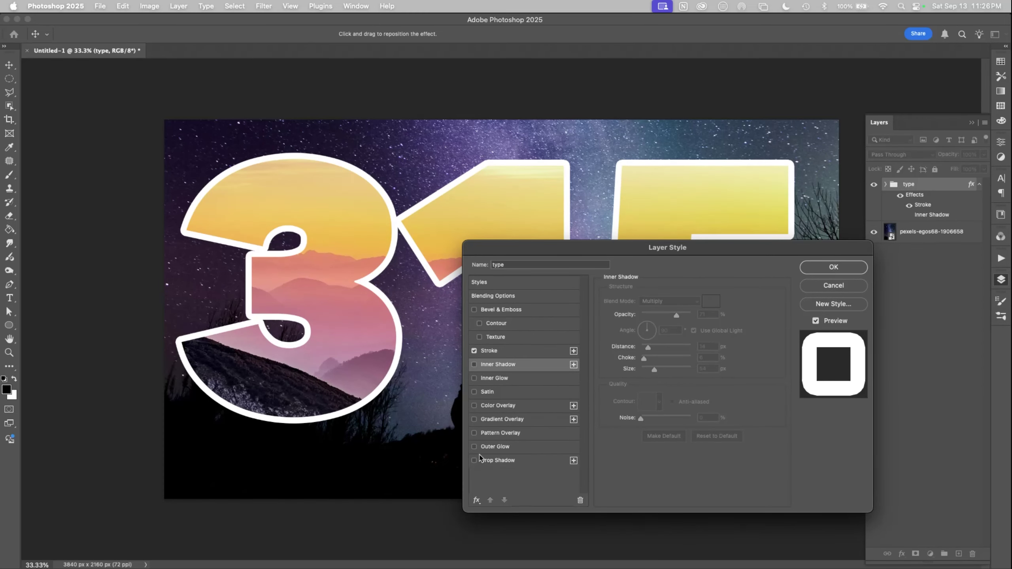
left_click(474, 460)
left_click(514, 461)
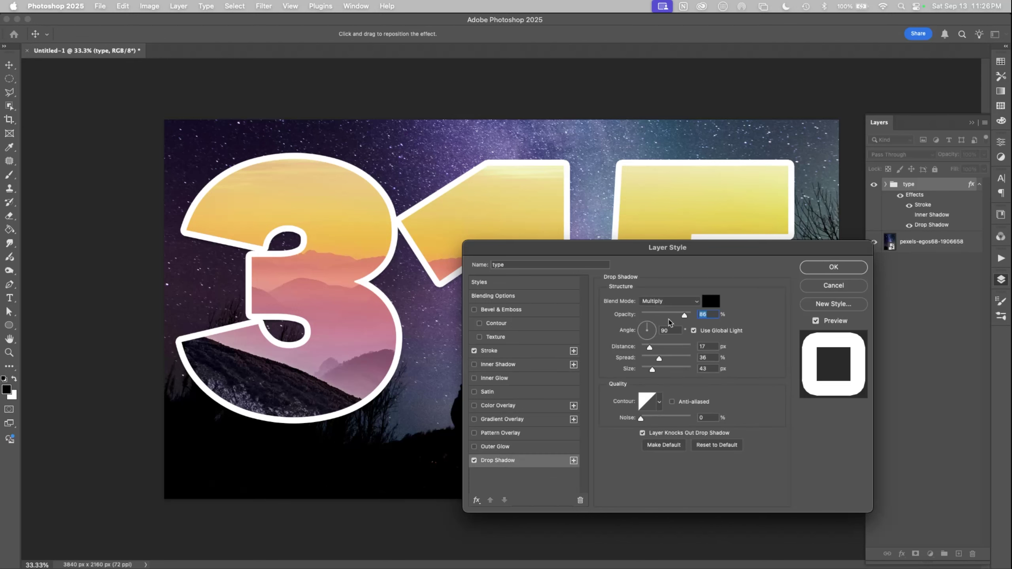
left_click_drag(653, 372, 658, 371)
left_click_drag(685, 317, 693, 322)
left_click(711, 301)
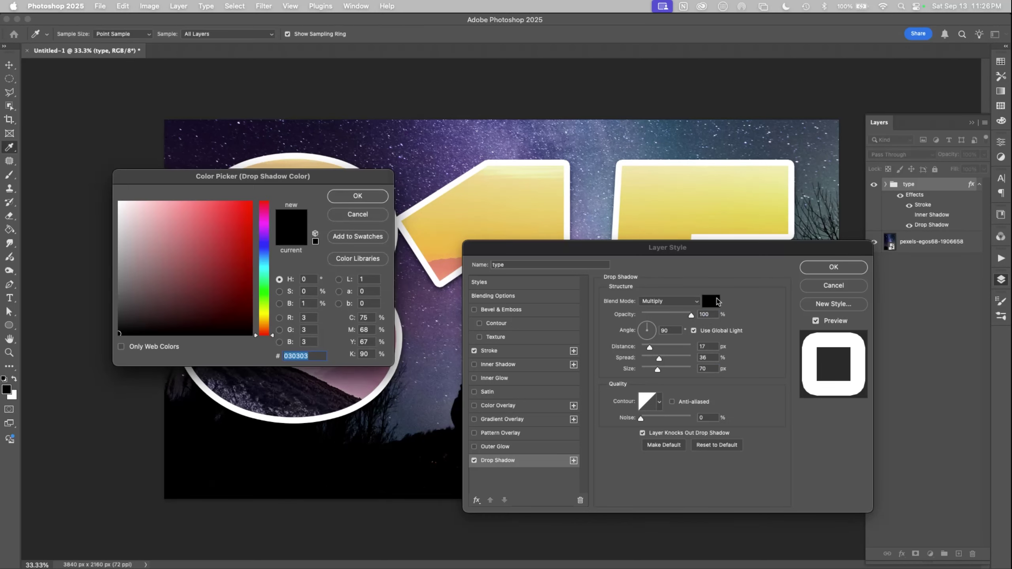
left_click(252, 194)
left_click(380, 199)
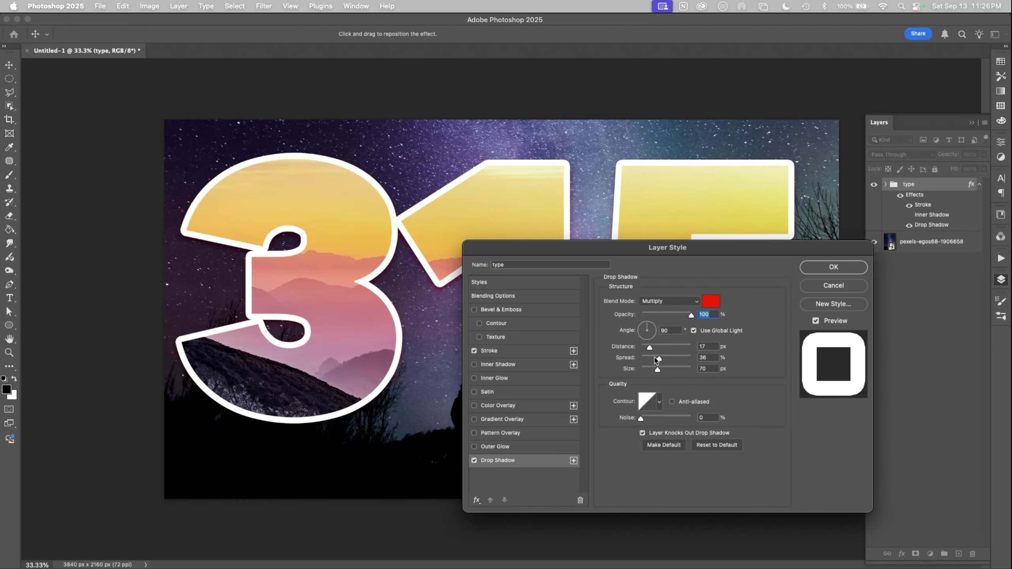
Try the drop shadow at about 36 px distance, 45% spread and 73 px size with the stroke switched off.
left_click_drag(659, 358, 648, 361)
left_click_drag(647, 359, 645, 359)
left_click_drag(658, 369, 652, 347)
mouse_move(646, 358)
left_mouse_down()
mouse_move(658, 371)
mouse_move(663, 350)
left_mouse_up()
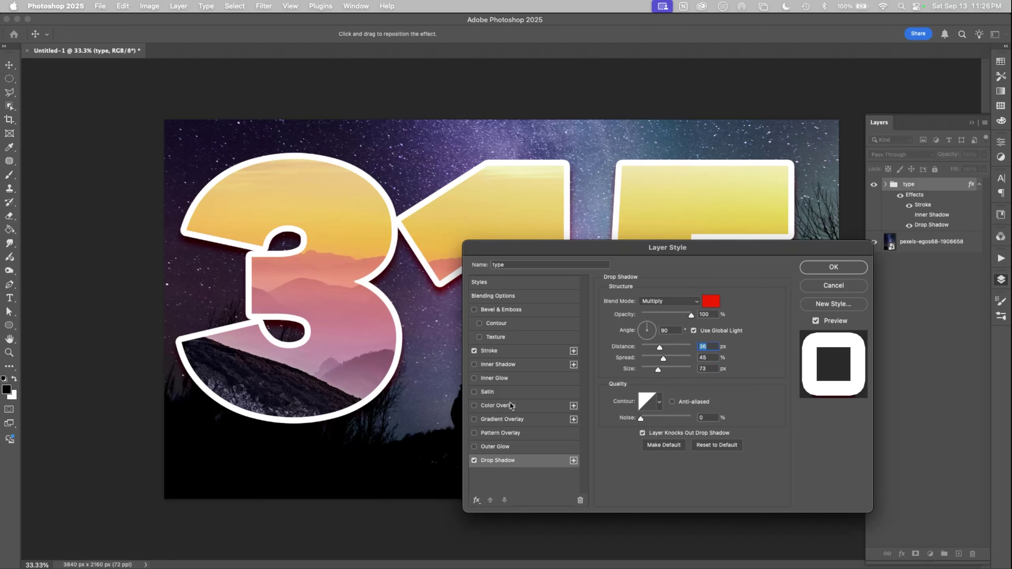
left_click(474, 351)
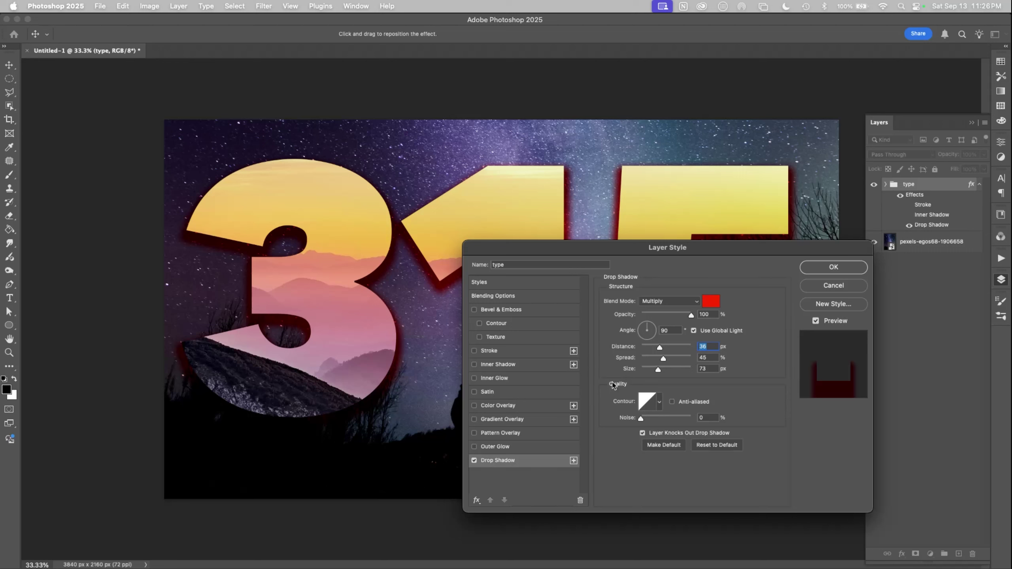
left_click_drag(661, 350, 663, 351)
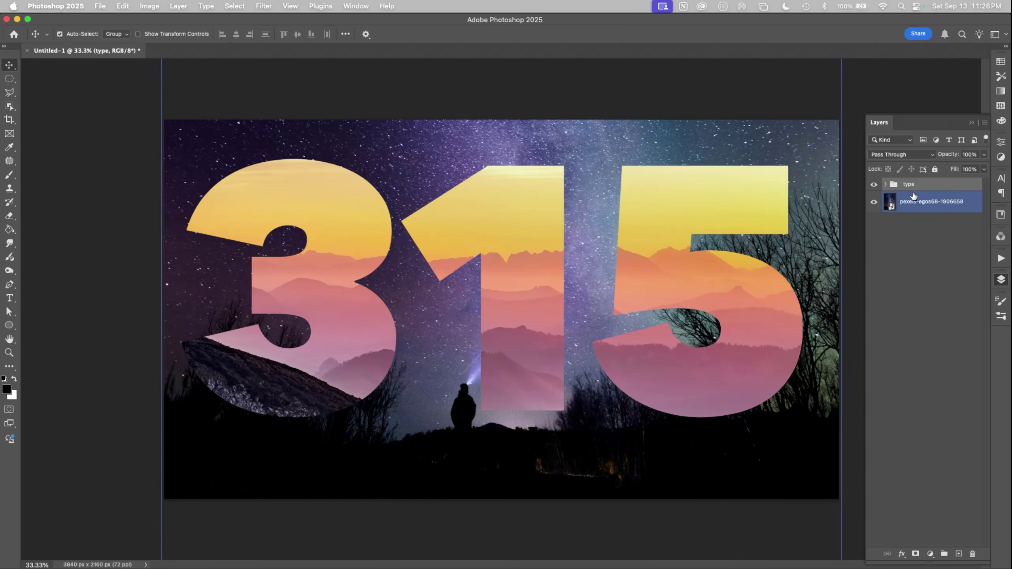
Apply a 35 px white outside stroke to the type group.
left_click(927, 495)
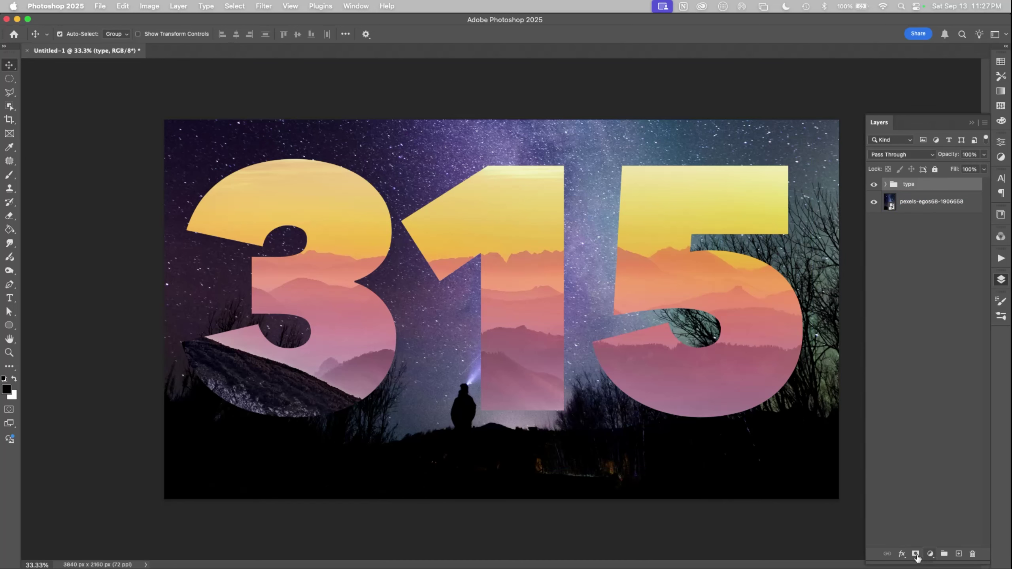
left_click(902, 555)
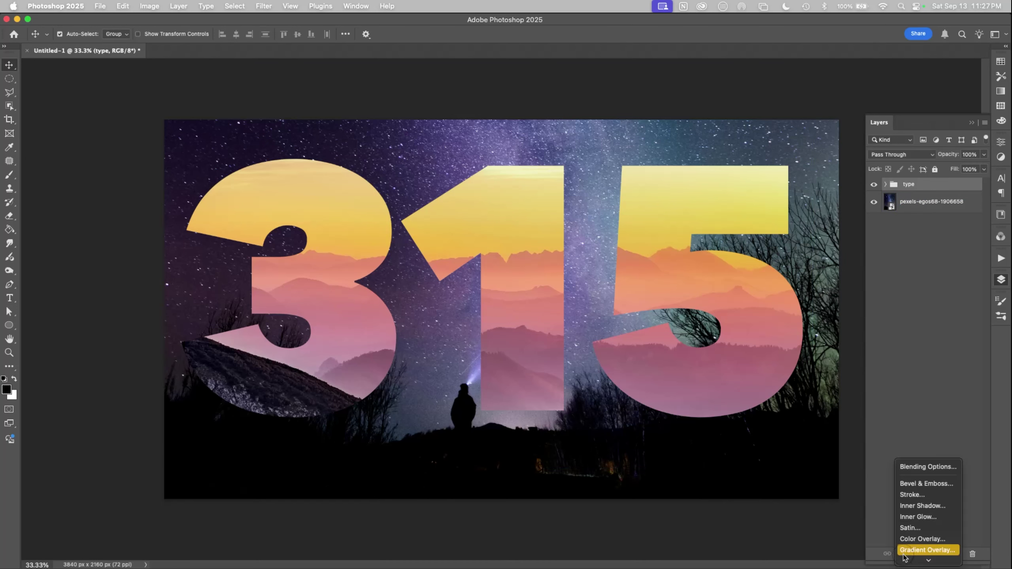
left_click(912, 494)
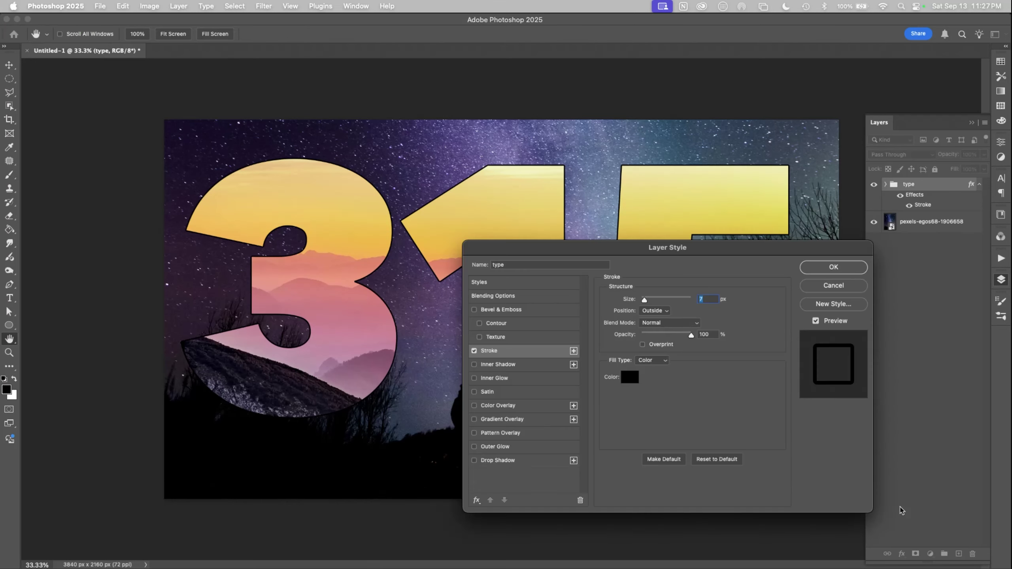
left_click_drag(642, 300, 651, 302)
left_click(629, 377)
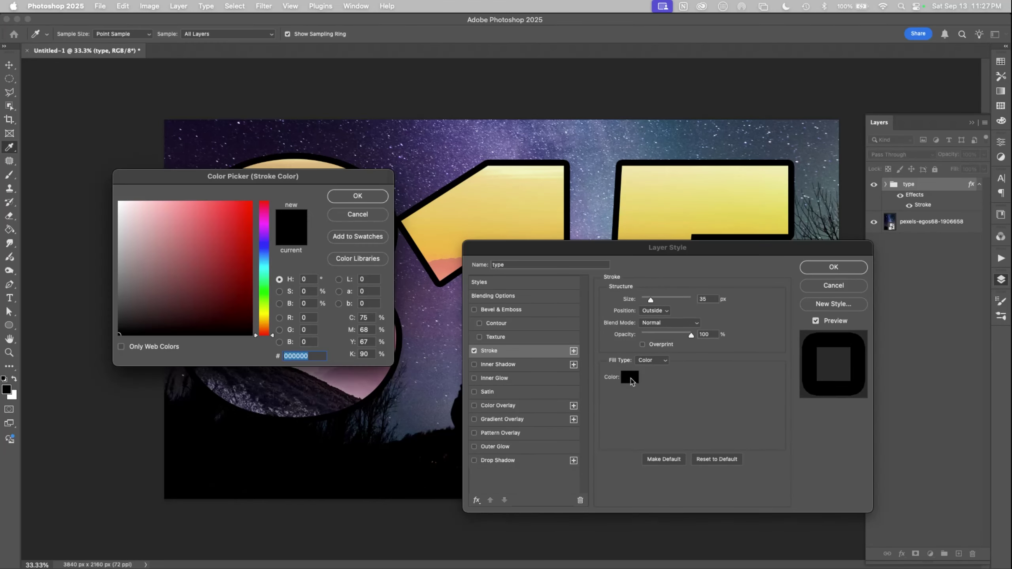
left_click_drag(158, 253, 139, 180)
left_click(357, 196)
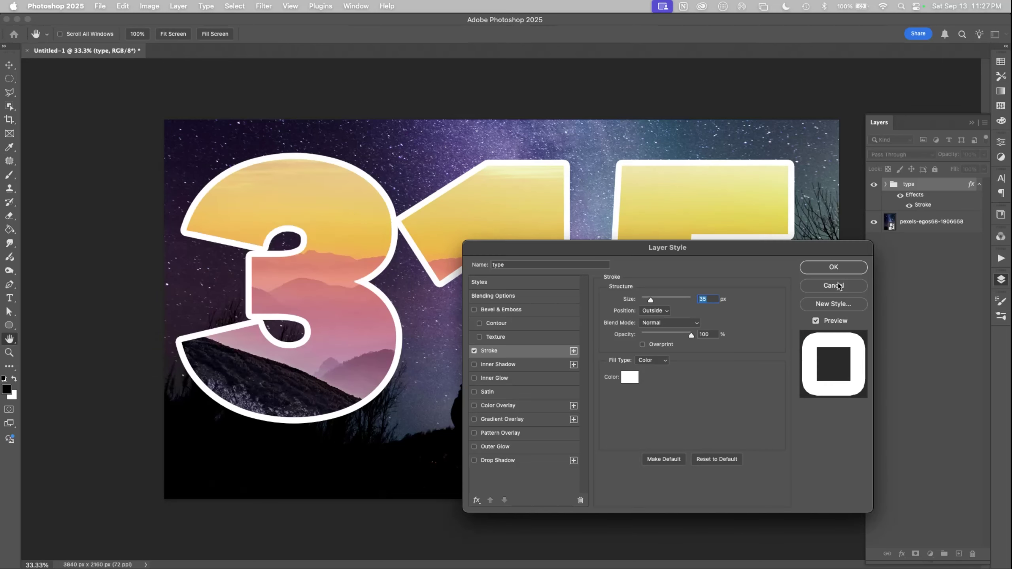
left_click(834, 267)
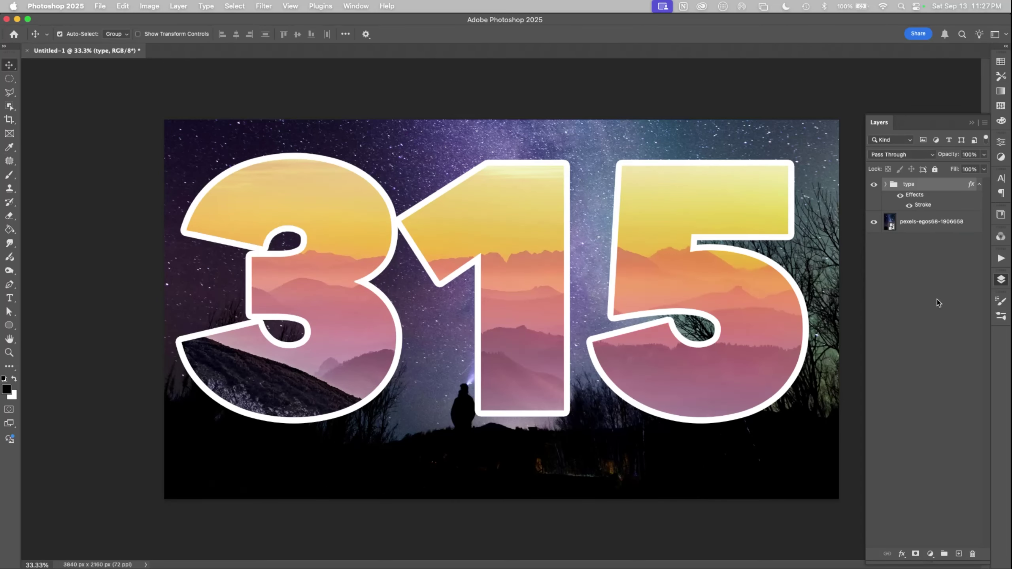
Create a new layer group and place the type group inside it.
left_click(944, 554)
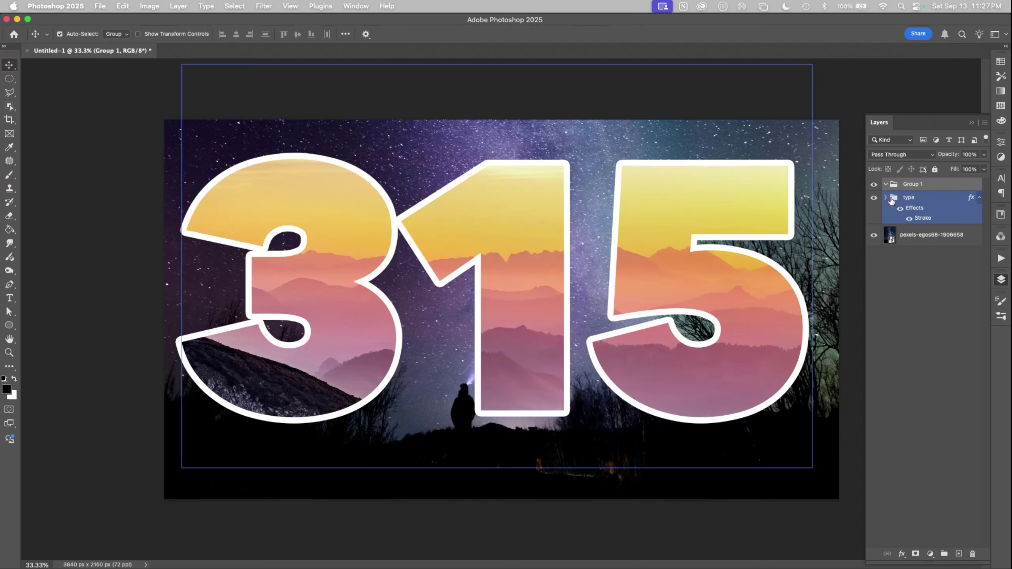
left_click_drag(892, 200, 908, 193)
Apply a 35 px black outside stroke to the new outer group, Group 1.
left_click(929, 188)
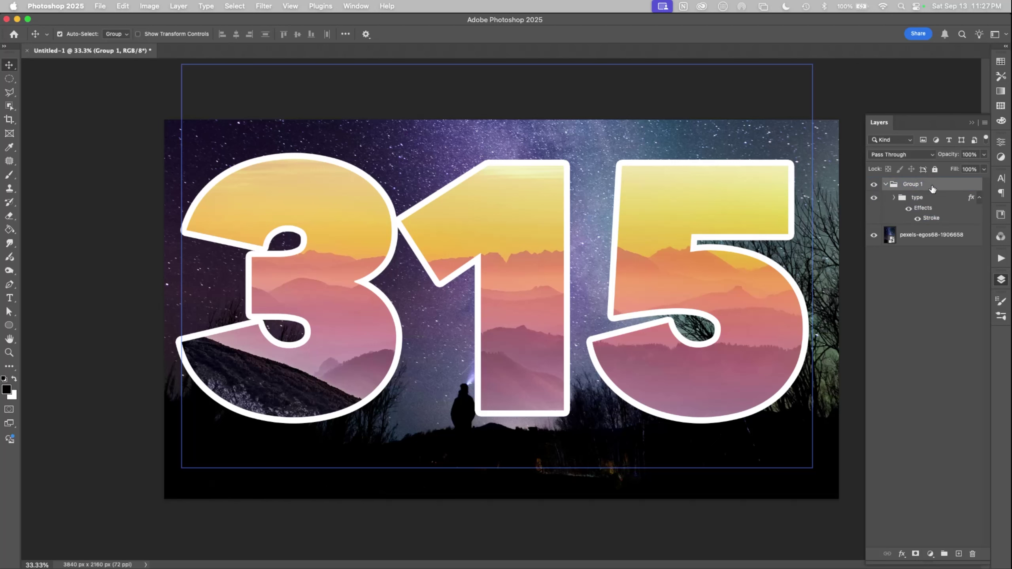
left_click(902, 554)
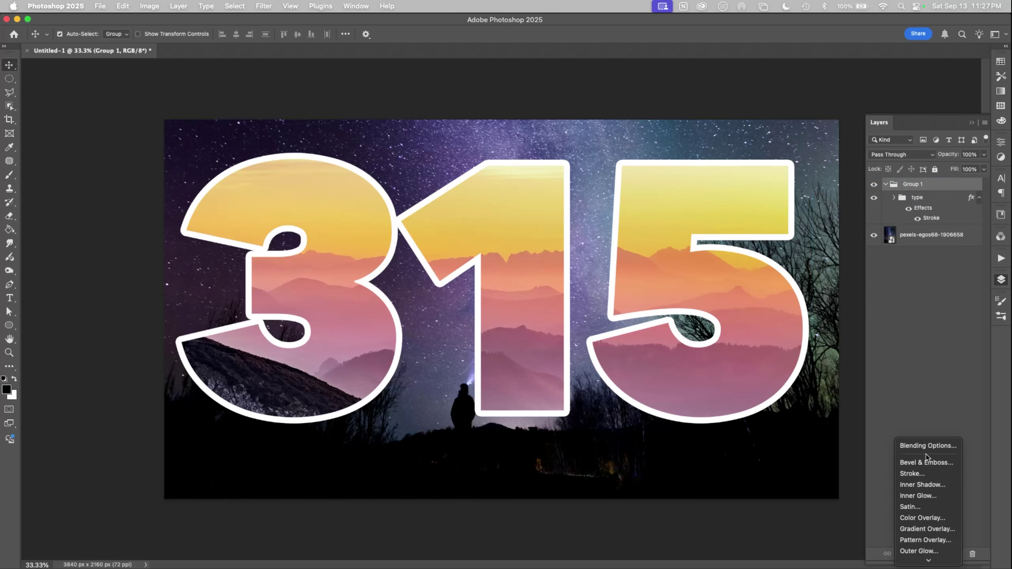
left_click(908, 474)
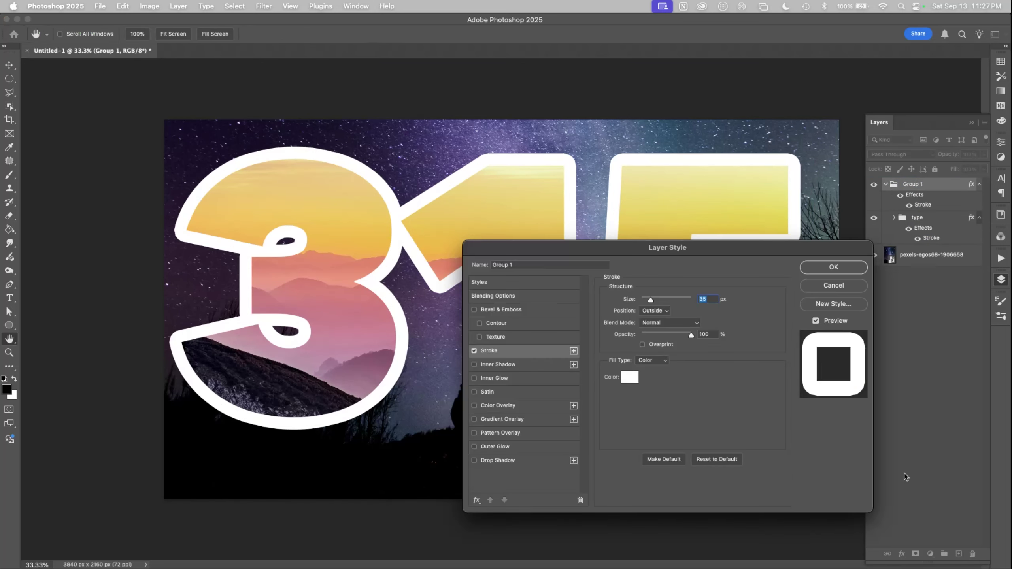
left_click(627, 378)
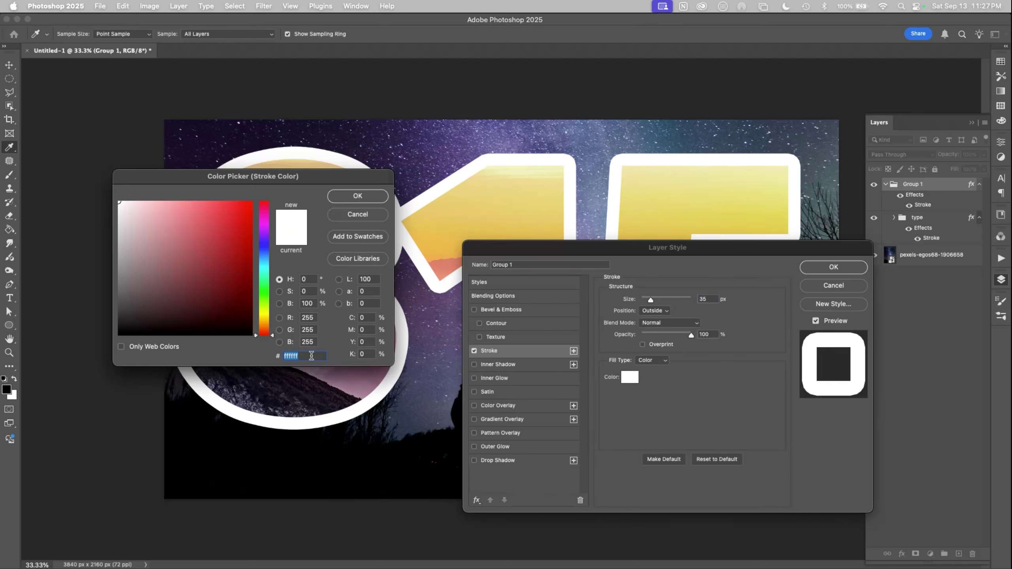
left_click_drag(164, 314, 86, 366)
left_click(361, 197)
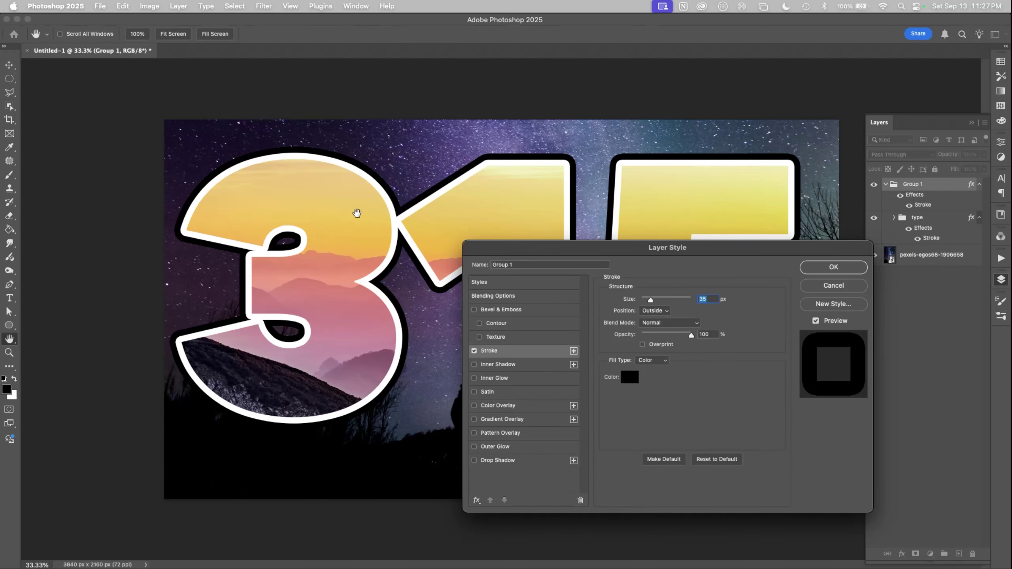
key("Return")
Toggle the type group's effects off and on to compare the numerals with and without the white stroke.
left_click(929, 231)
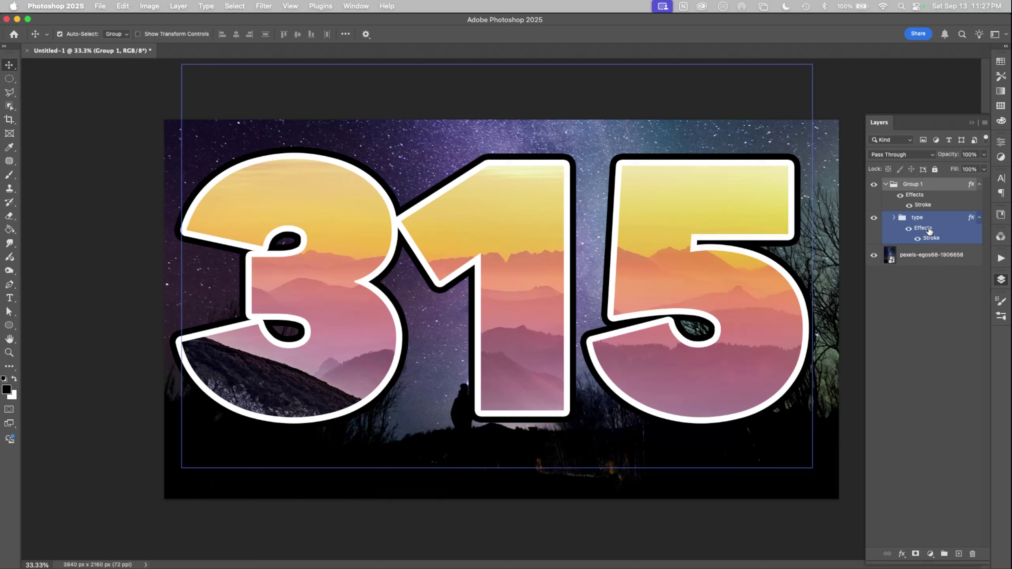
left_click(909, 230)
left_click(909, 230)
left_click(909, 229)
left_click(908, 229)
left_click(909, 230)
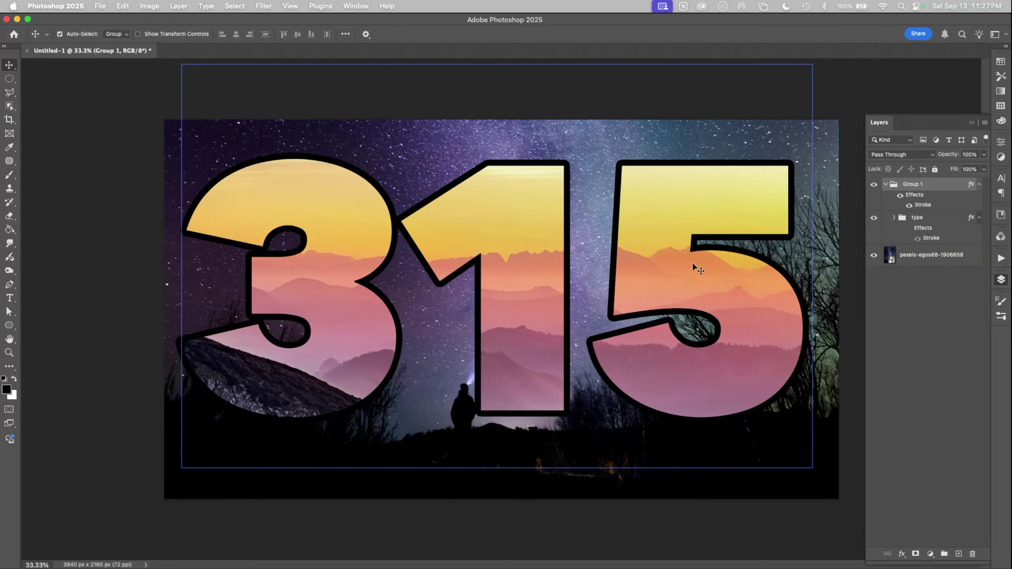
left_click(909, 229)
Expand the type group to show its clipped sunset image and text layers.
left_click(896, 252)
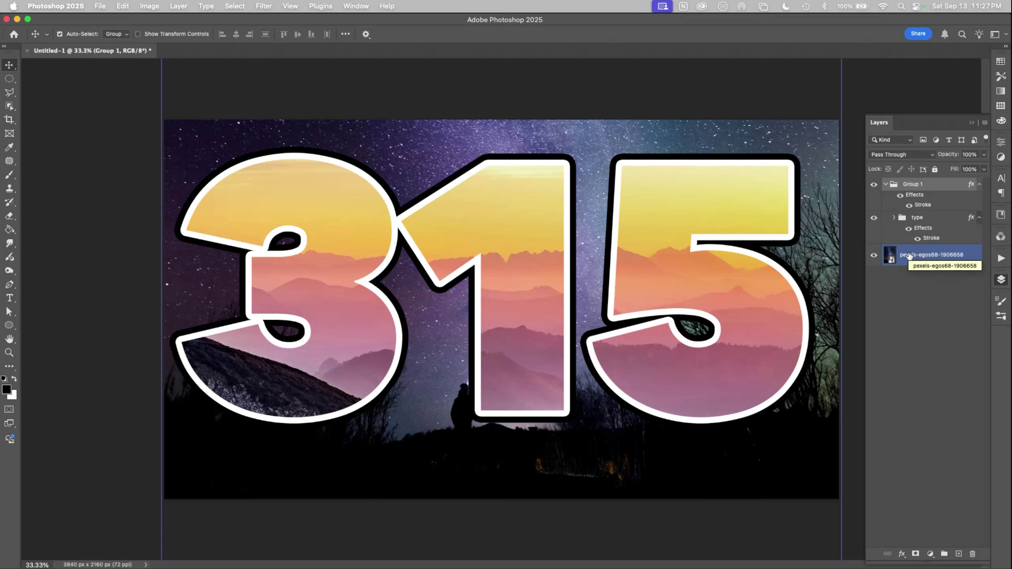
left_click(917, 218)
left_click(894, 217)
left_click(937, 255)
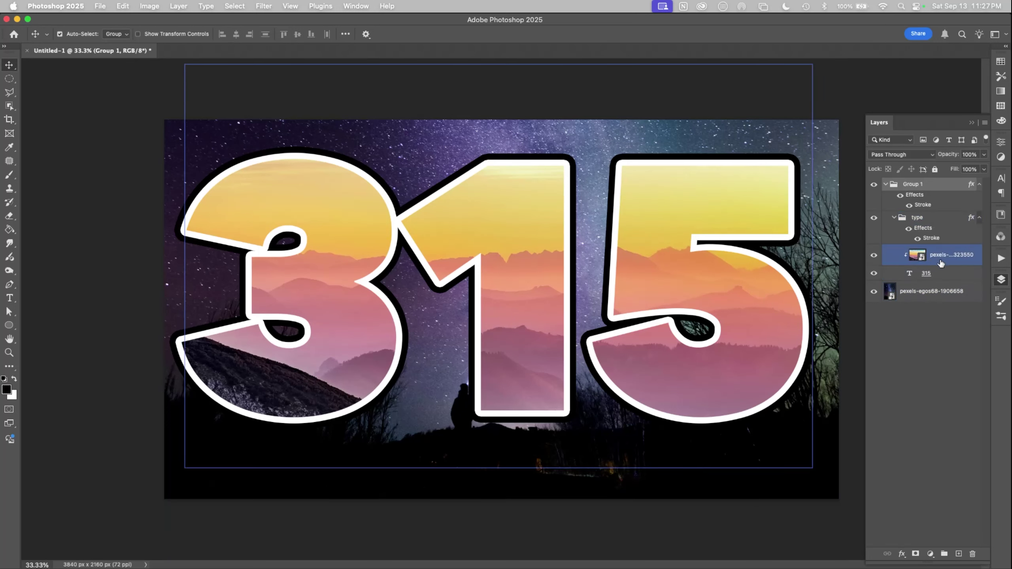
left_click(925, 219)
left_click(936, 257)
left_click(925, 228)
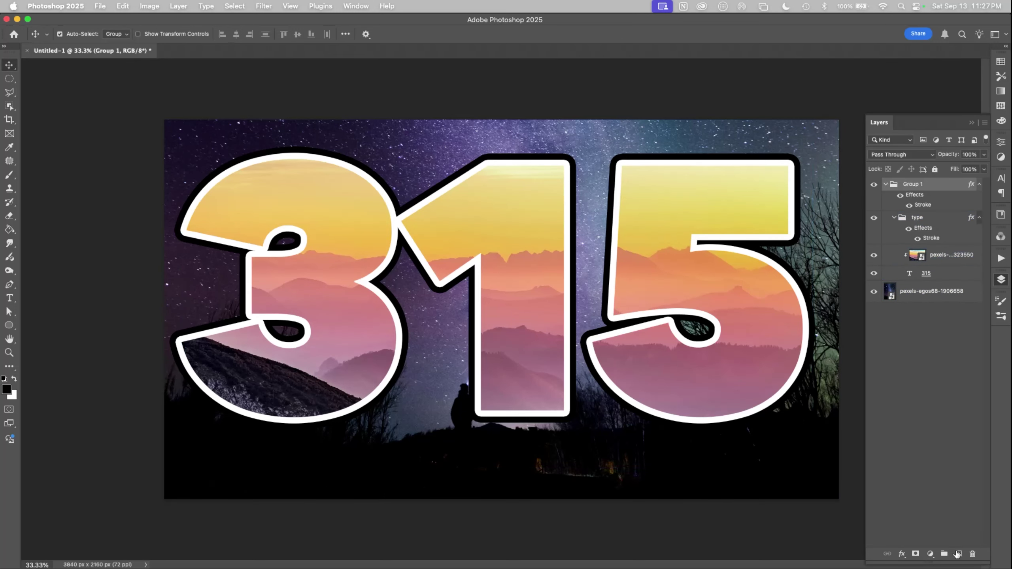
Add a new empty layer and place it inside the type group above the clipped sunset image.
left_click(959, 554)
left_click_drag(925, 222, 932, 239)
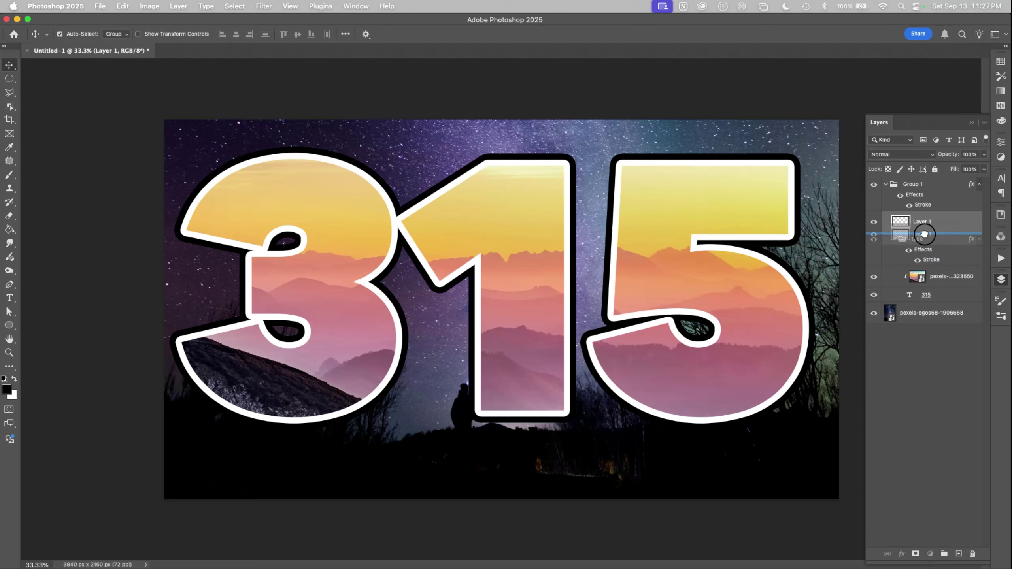
left_click(893, 279)
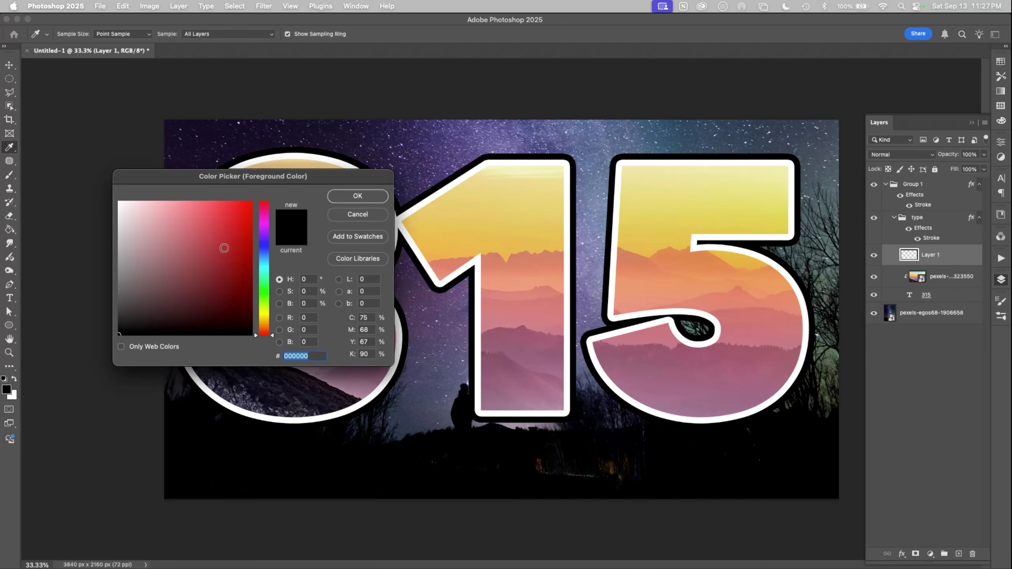
Set the foreground colour to red and choose the KYLE Ultimate Charcoal Pencil brush at 500 px.
key("Return")
left_click(1001, 301)
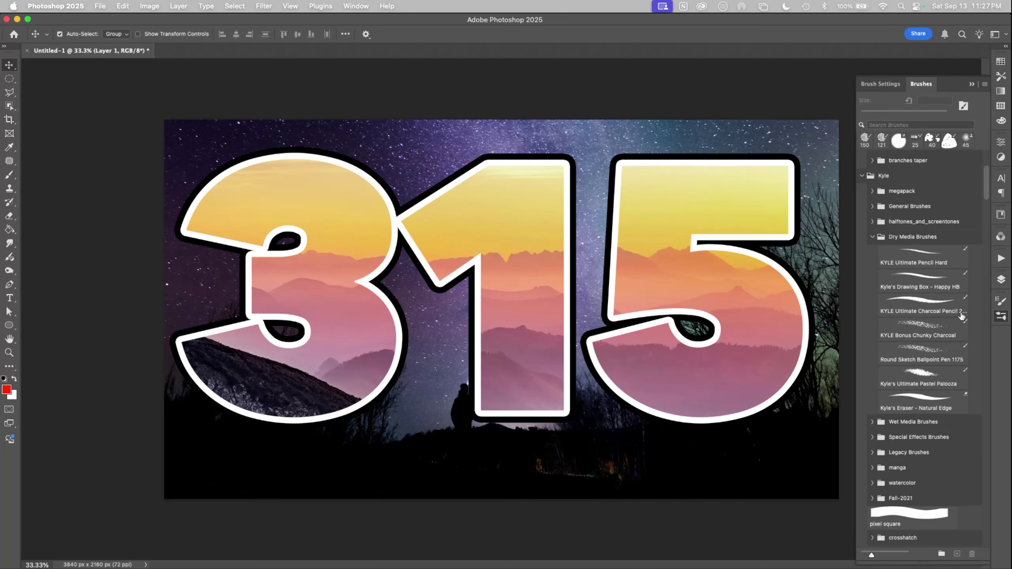
left_click(919, 308)
key("bracketright")
key("bracketright")
key("bracketright")
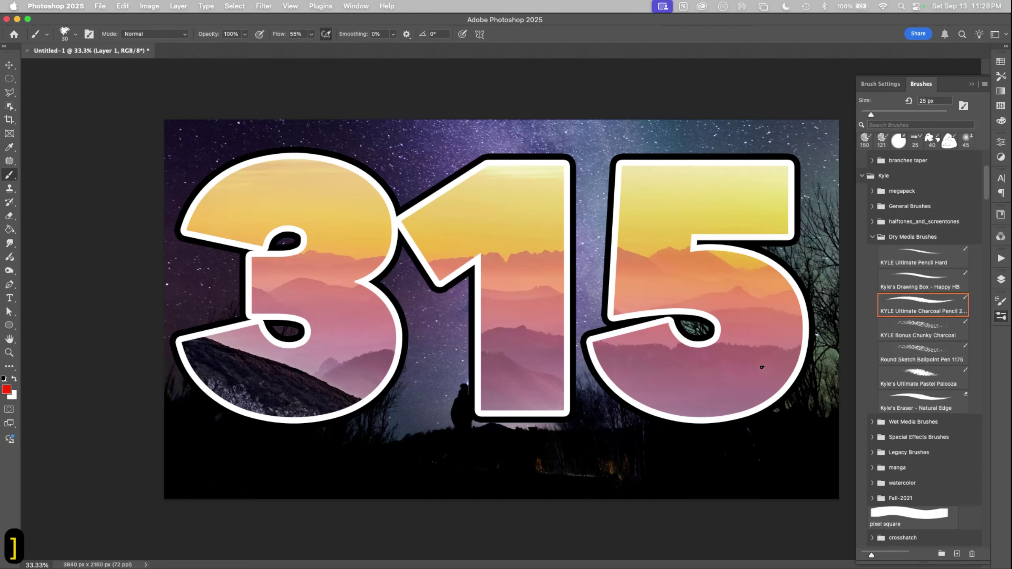
key("bracketright")
key("bracketright")
key("bracketright")
key("bracketright")
key("bracketright")
key("bracketright")
key("bracketright")
key("bracketright")
key("bracketright")
key("bracketright")
key("bracketright")
key("bracketright")
key("bracketright")
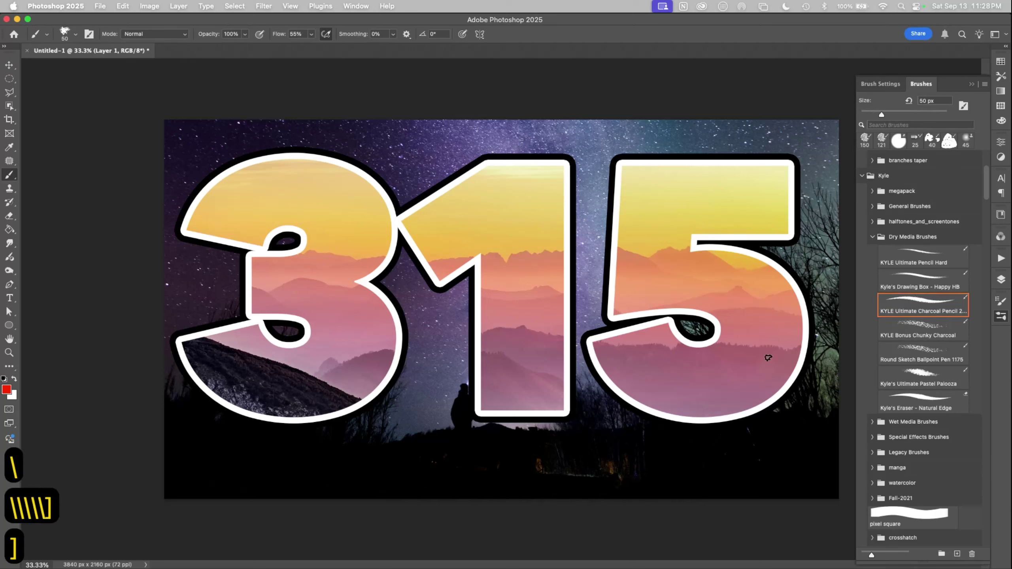
key("bracketright")
Paint three long diagonal red strokes across the numerals and a short one over the top of the 1.
left_click_drag(813, 261, 314, 476)
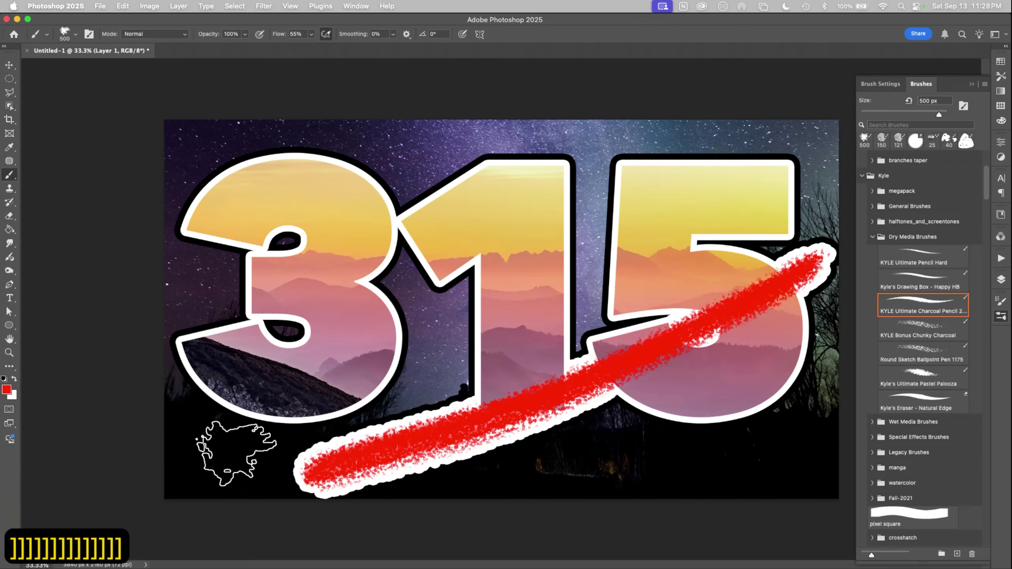
left_click_drag(212, 459, 749, 255)
left_click_drag(279, 382, 787, 220)
left_click_drag(404, 153, 455, 257)
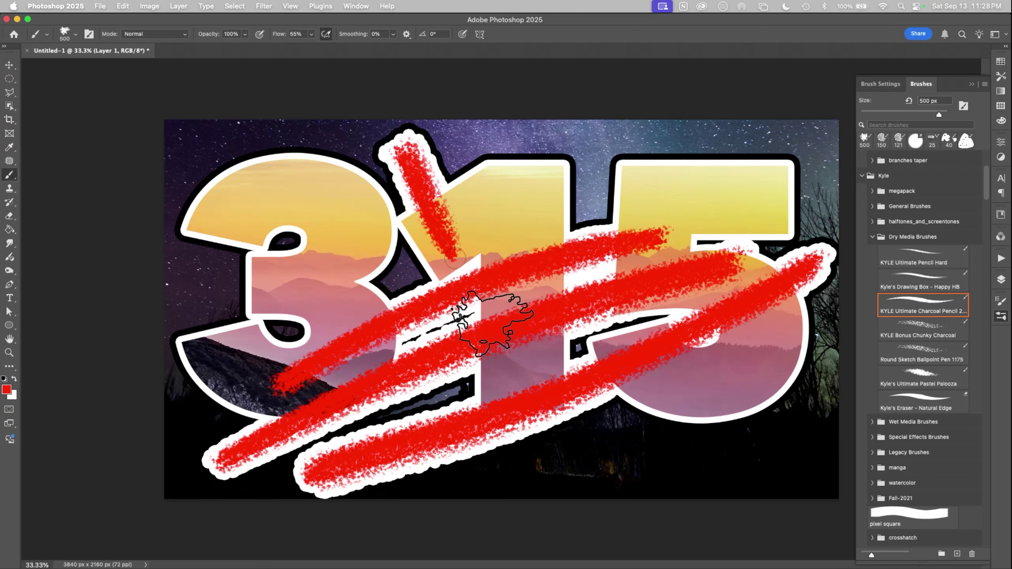
Move the painted layer out of the type group to just above it, and back inside above the sunset image.
left_click(1001, 281)
left_click_drag(924, 258, 919, 212)
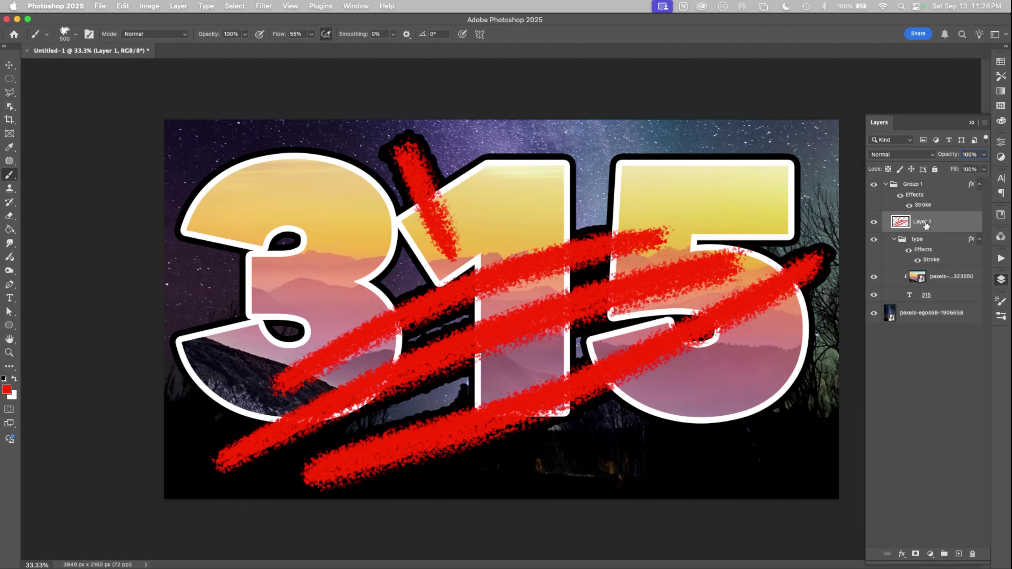
left_click_drag(927, 224, 890, 286)
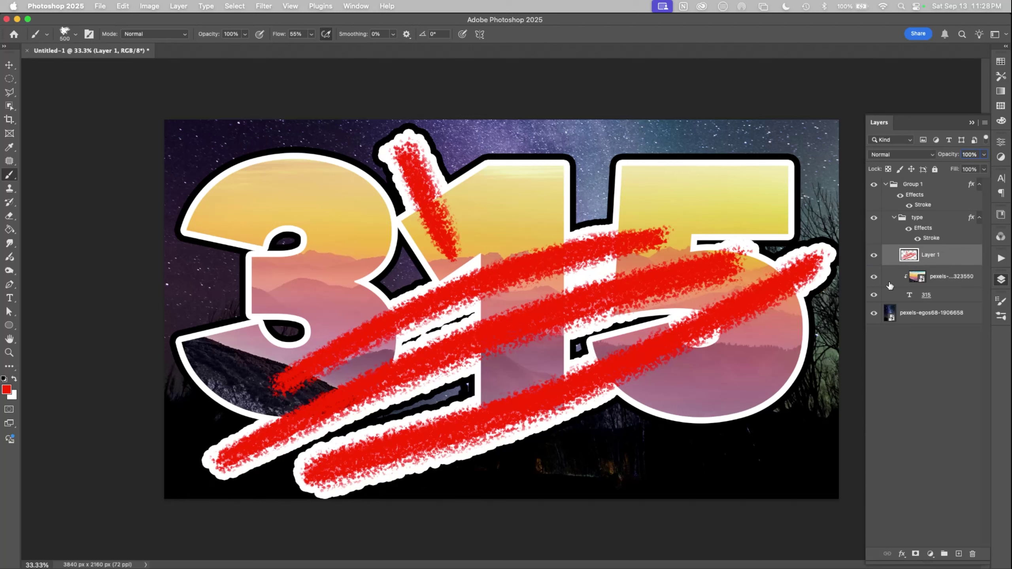
Rename the outer group as black stroke and delete the painted layer from the type group.
double_click(915, 185)
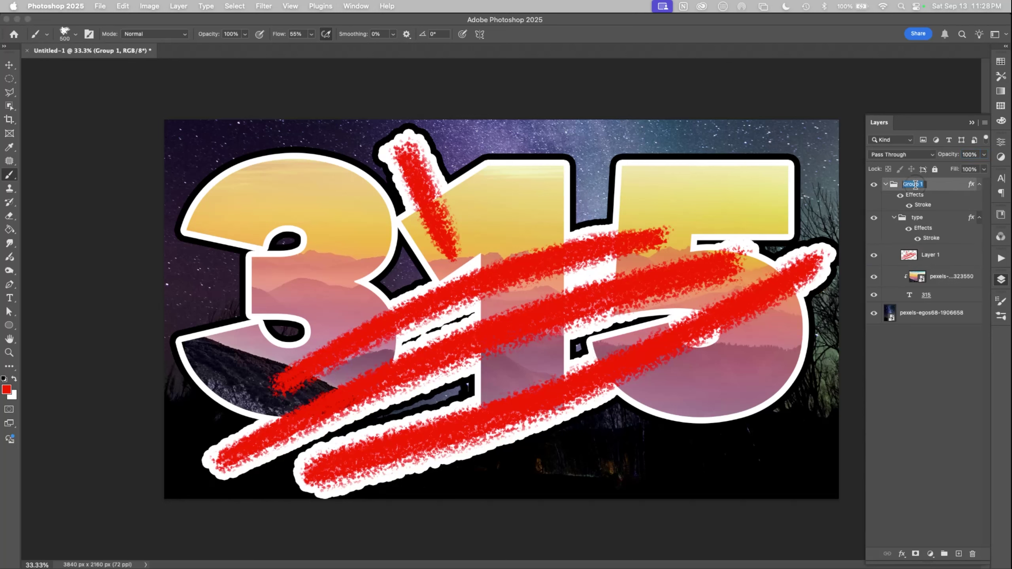
type("black sr")
key("BackSpace")
type("troke")
key("Return")
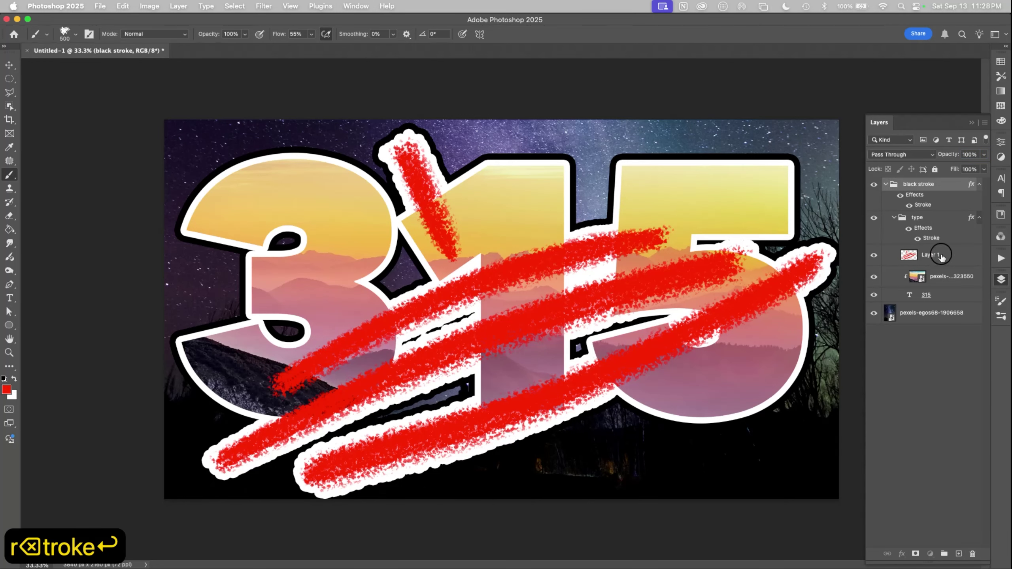
left_click_drag(941, 255, 965, 544)
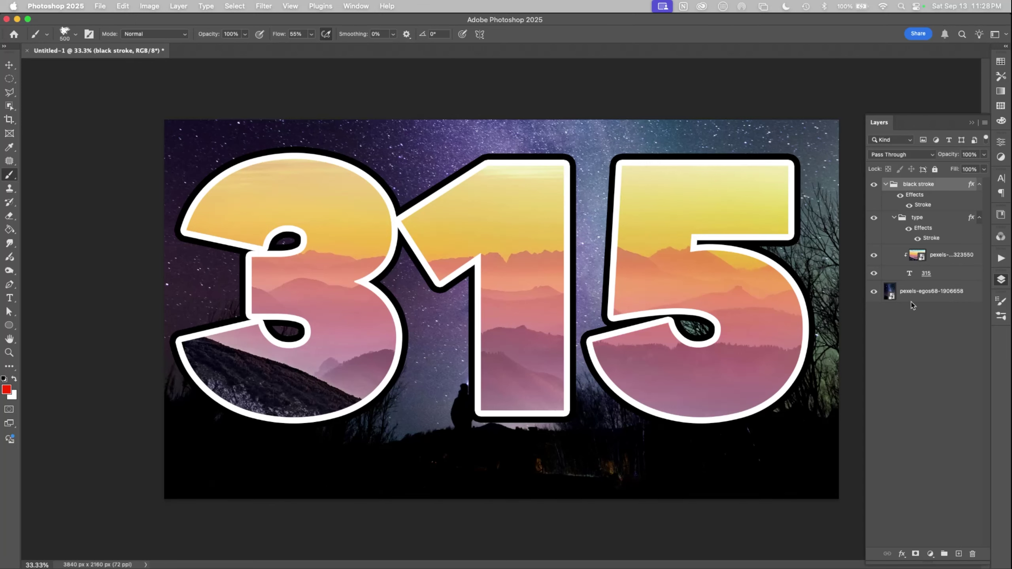
Shift the night-sky image left and up so the standing figure shows between the 3 and the 1.
left_click(923, 293)
key("v")
mouse_move(635, 440)
left_mouse_down()
mouse_move(631, 481)
mouse_move(597, 475)
mouse_move(579, 485)
left_mouse_up()
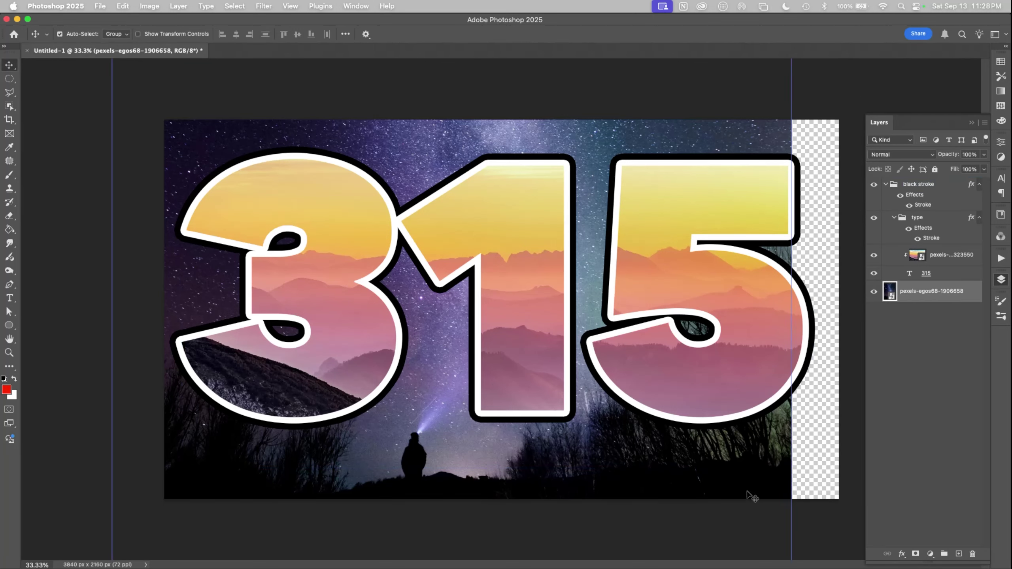
Make a rectangular selection of the empty strip along the canvas's right edge, slightly overlapping the night-sky image.
key("m")
left_click_drag(792, 498, 851, 168)
right_click(9, 79)
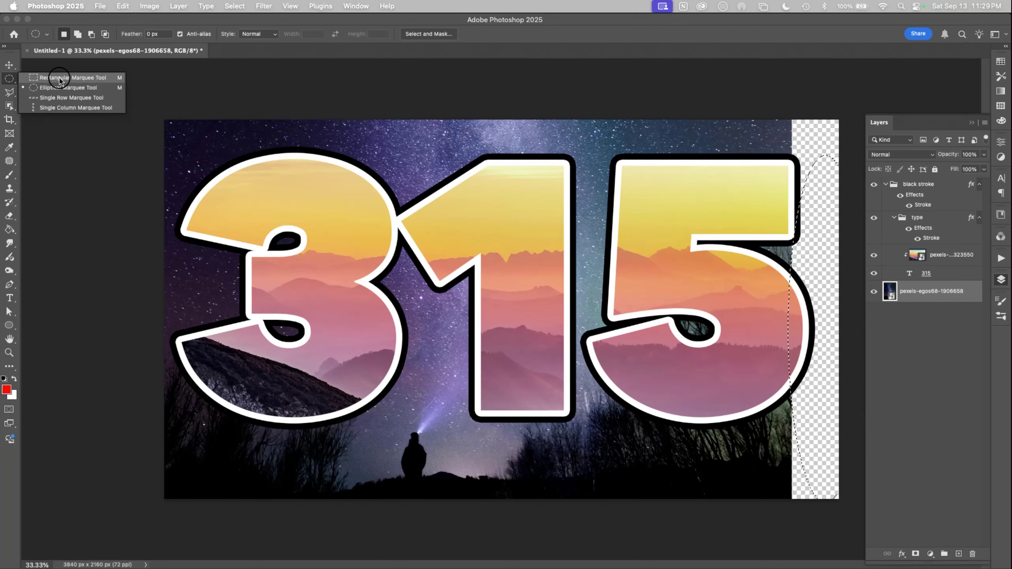
left_click(59, 78)
left_click_drag(839, 119, 786, 522)
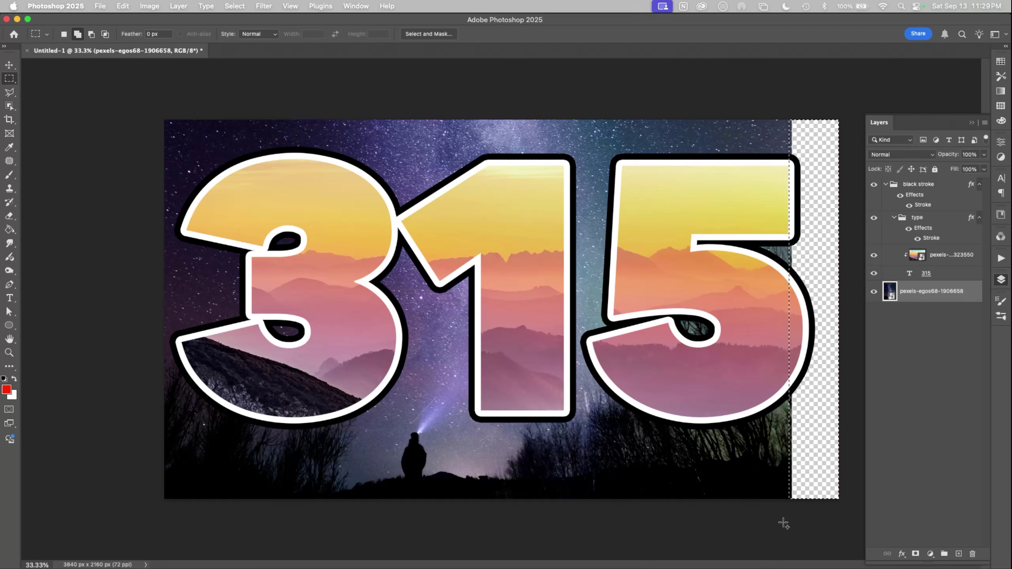
Rasterize the night-sky image layer.
key("shift+BackSpace")
left_click(536, 220)
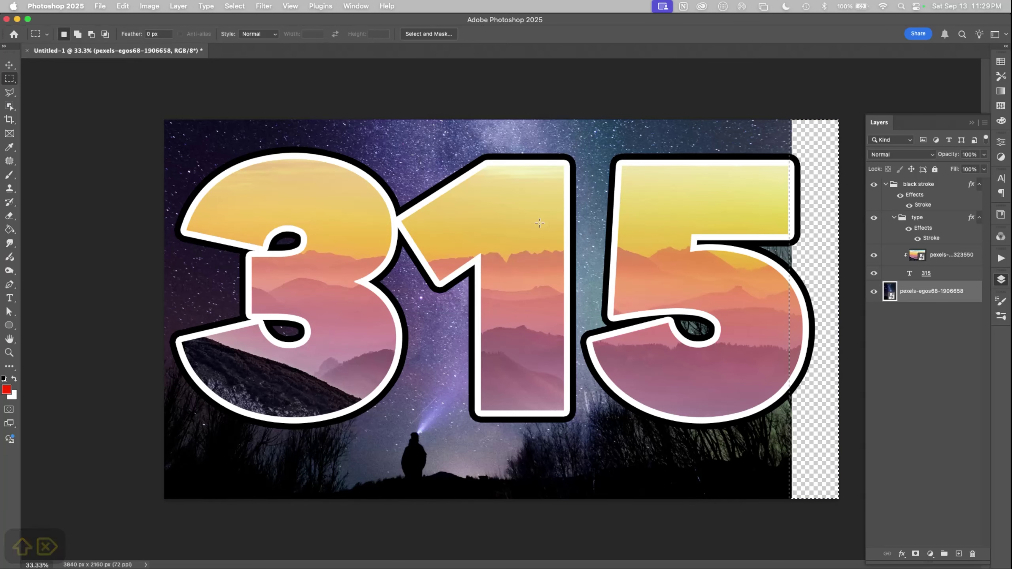
right_click(934, 293)
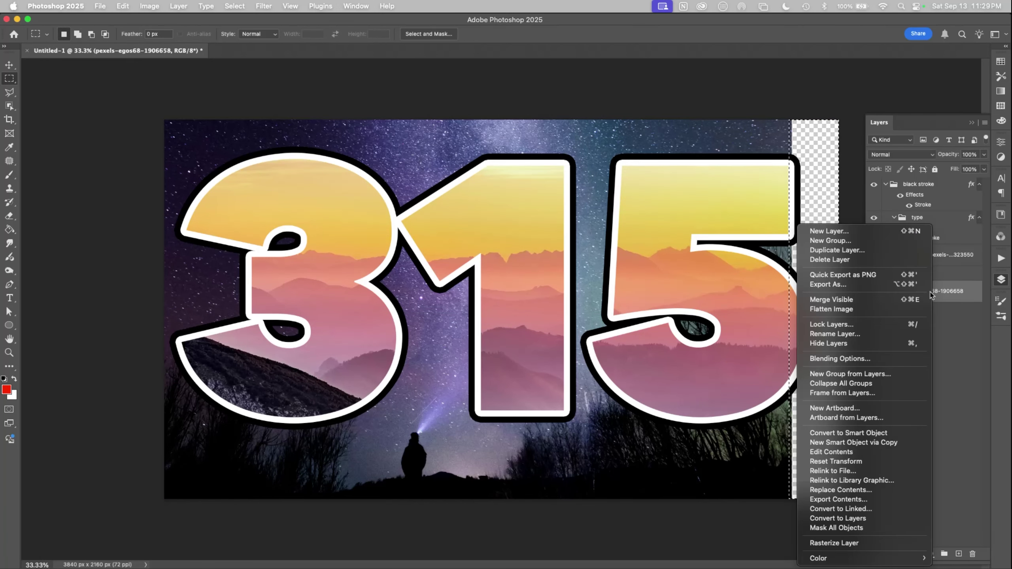
left_click(836, 543)
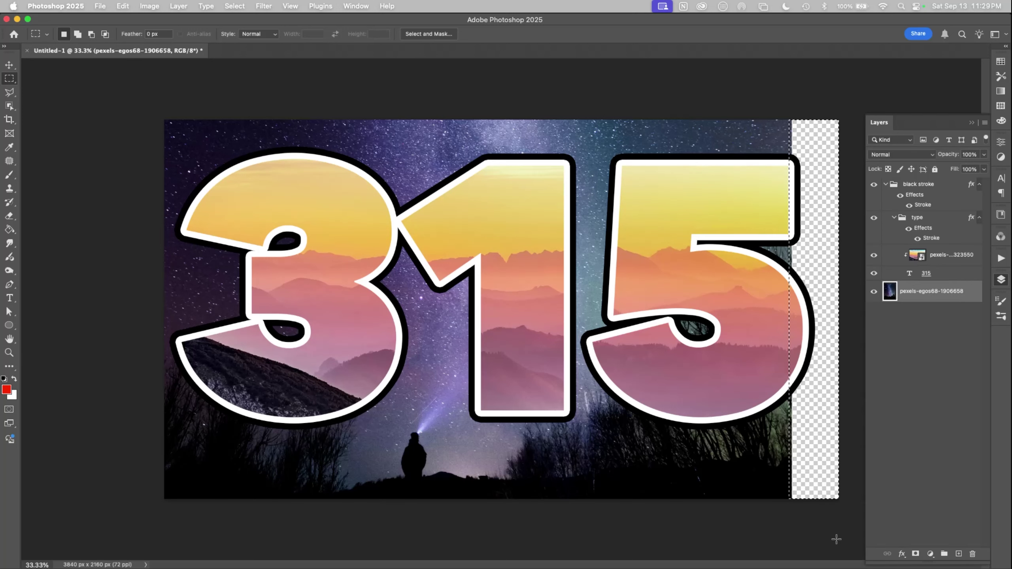
Fill the selected empty strip using Content-Aware with color adaptation at 100% opacity, and deselect it.
key("shift")
key("shift+BackSpace")
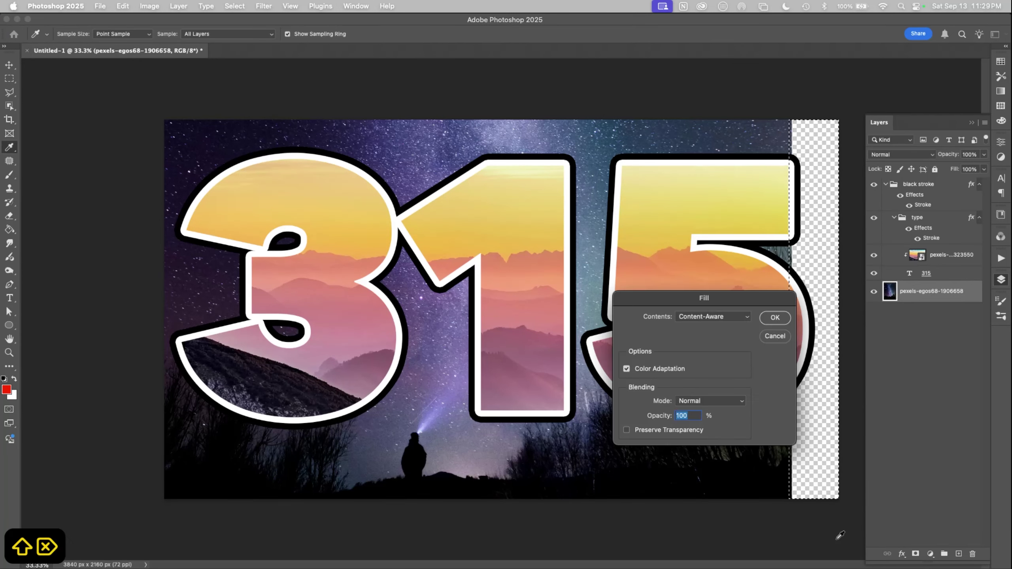
left_click(743, 319)
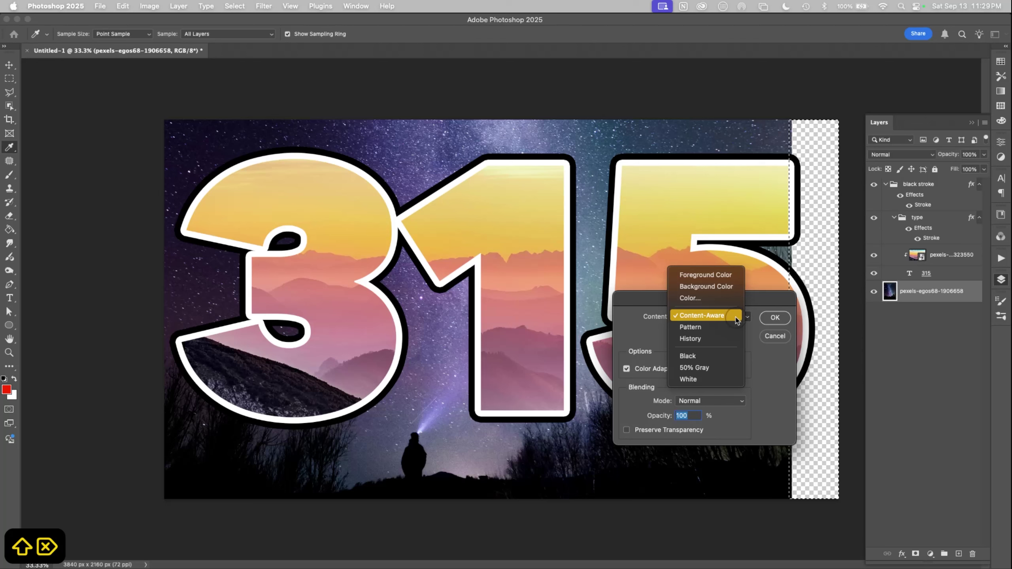
left_click(739, 317)
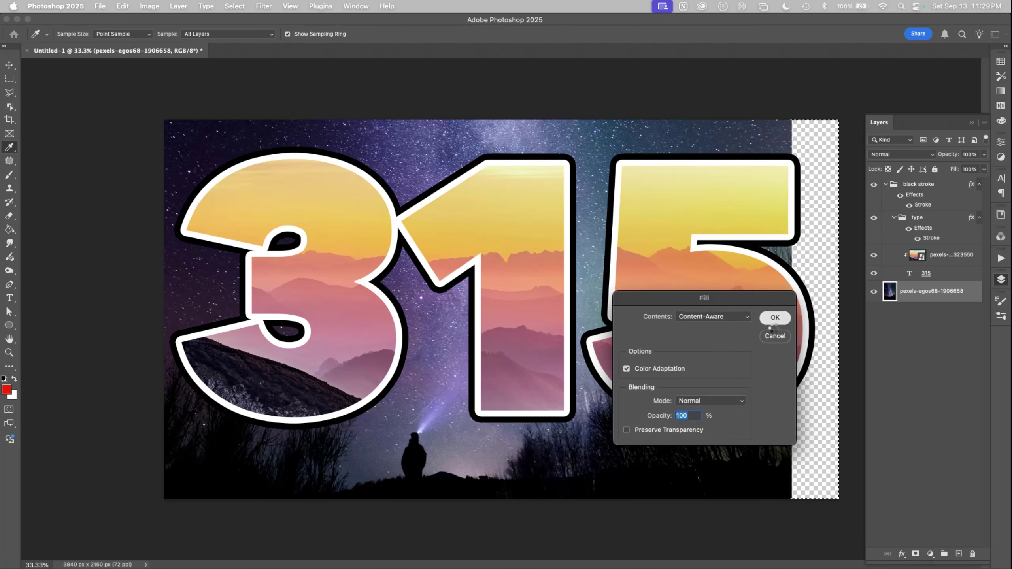
left_click(775, 318)
key("super+d")
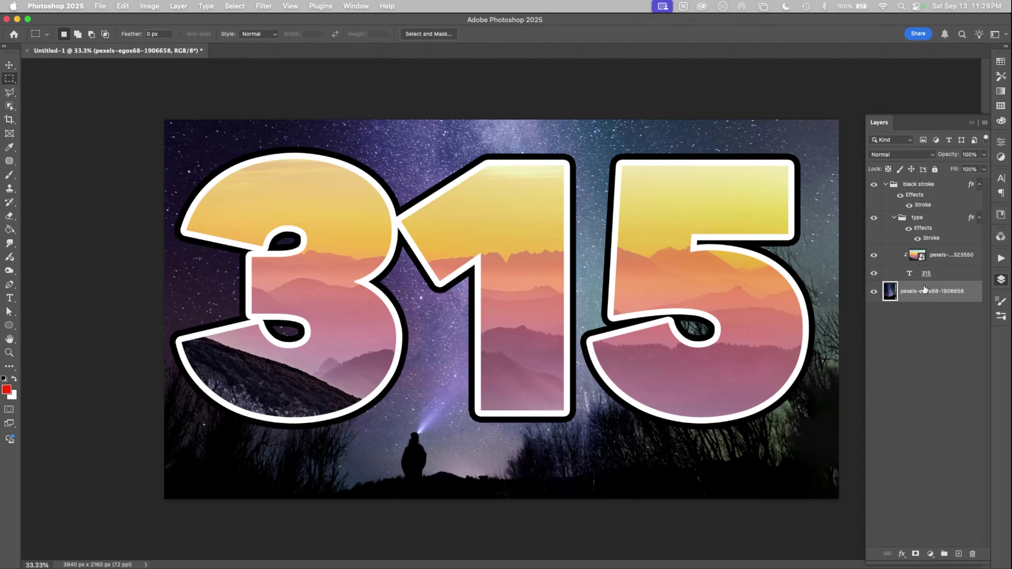
Add a new layer above the sunset image and set the Gradient tool to a classic foreground-to-transparent gradient.
left_click(944, 260)
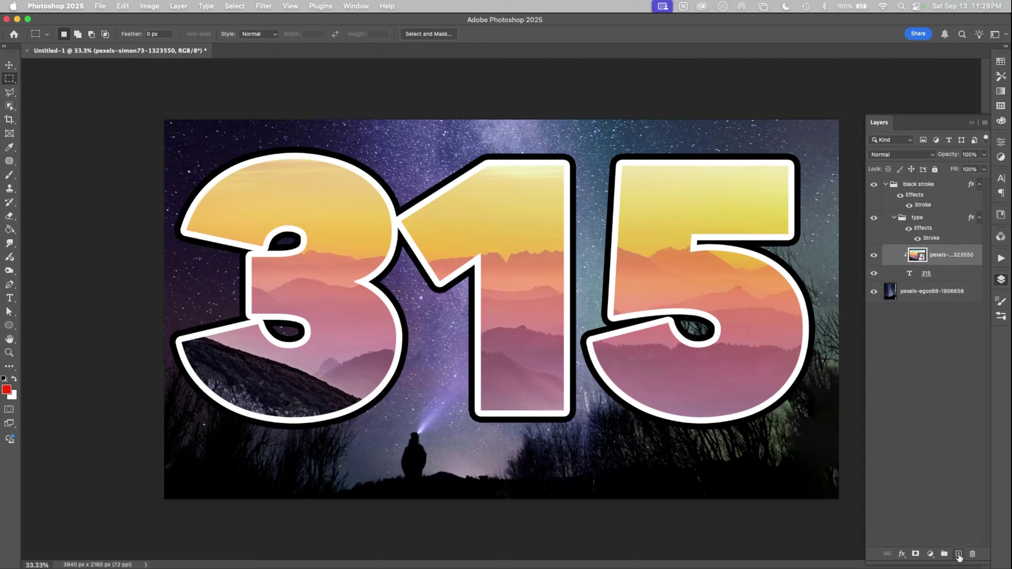
left_click(959, 555)
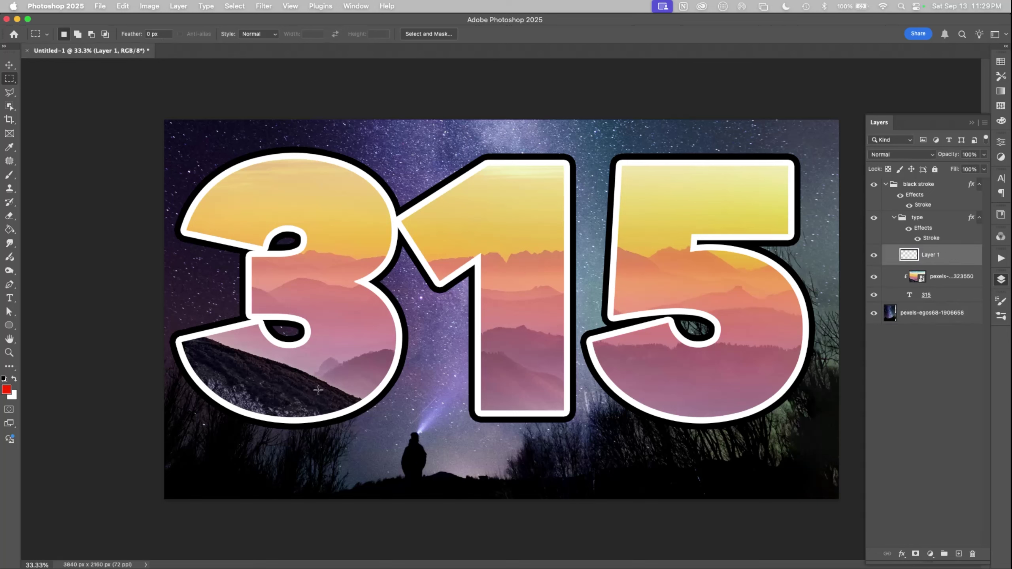
key("g")
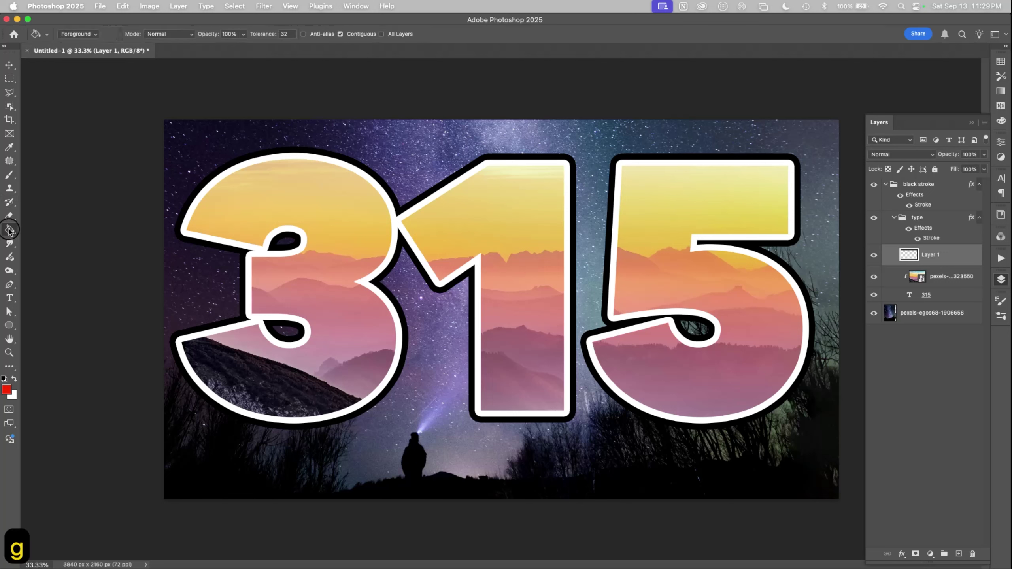
left_click(22, 231)
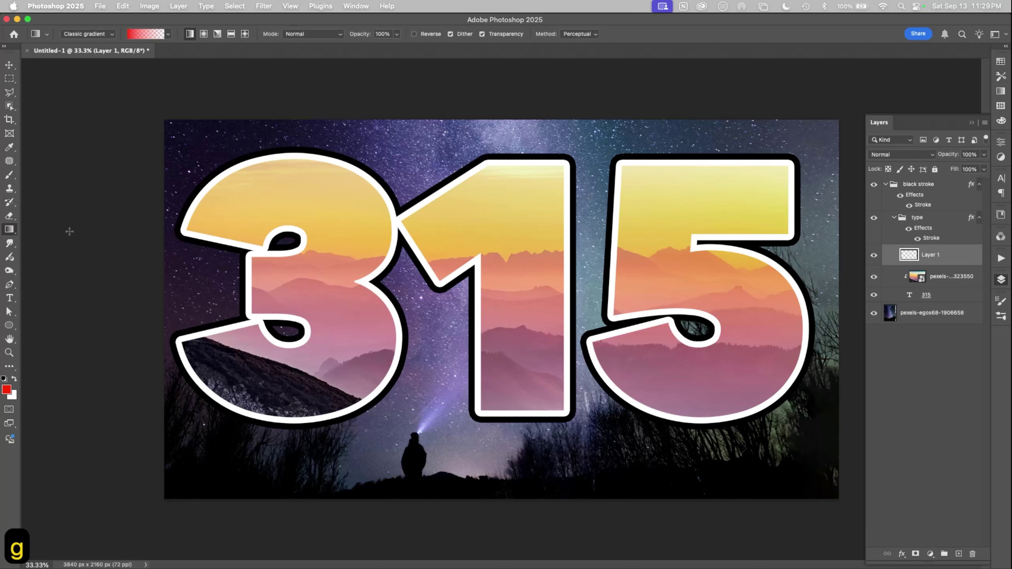
left_click(57, 228)
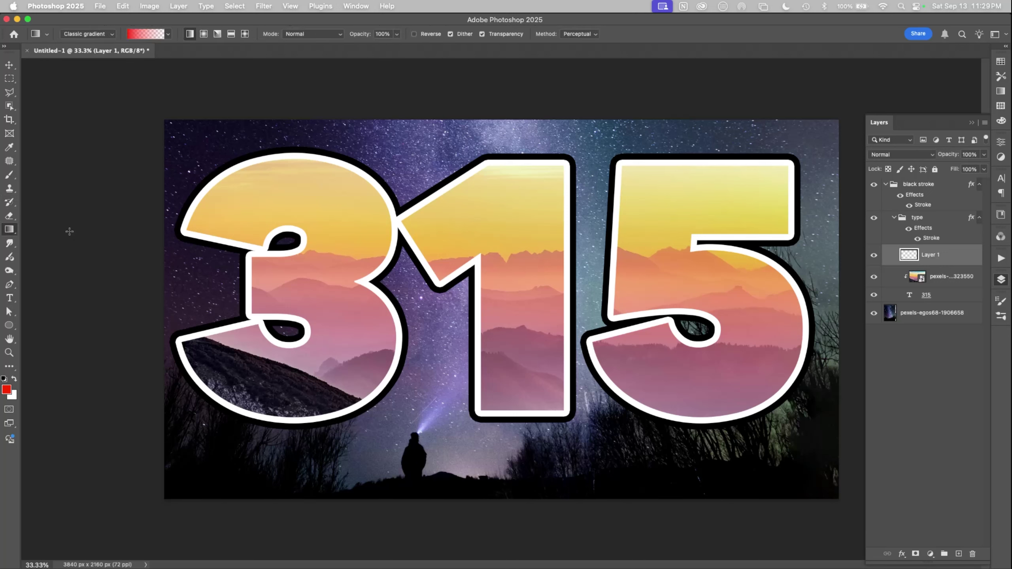
left_click(113, 36)
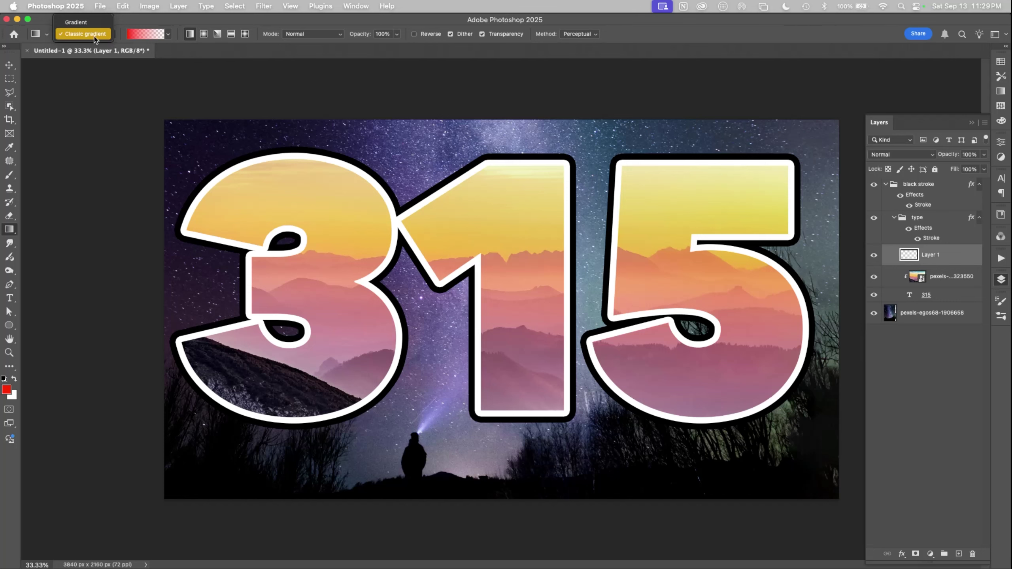
left_click(97, 36)
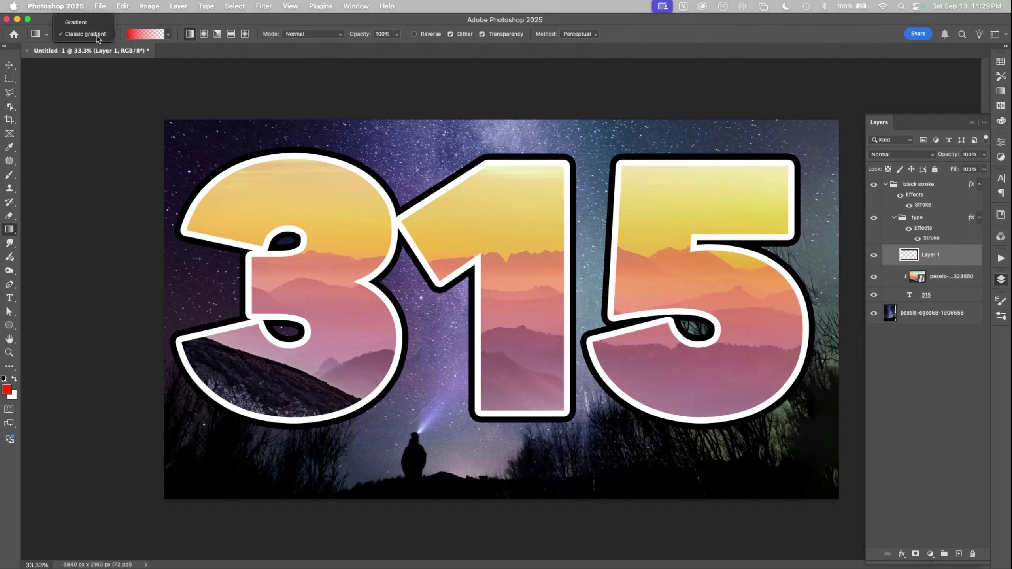
left_click(168, 35)
left_click(86, 55)
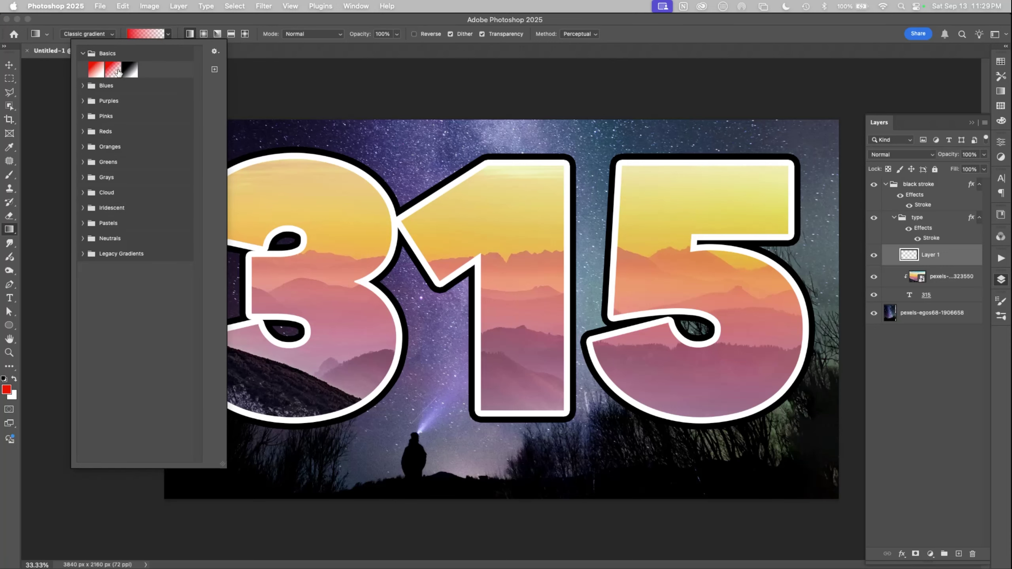
left_click(113, 72)
Draw a bright cyan linear gradient fading down from the tops of the numerals and clip its layer to them.
left_click(8, 391)
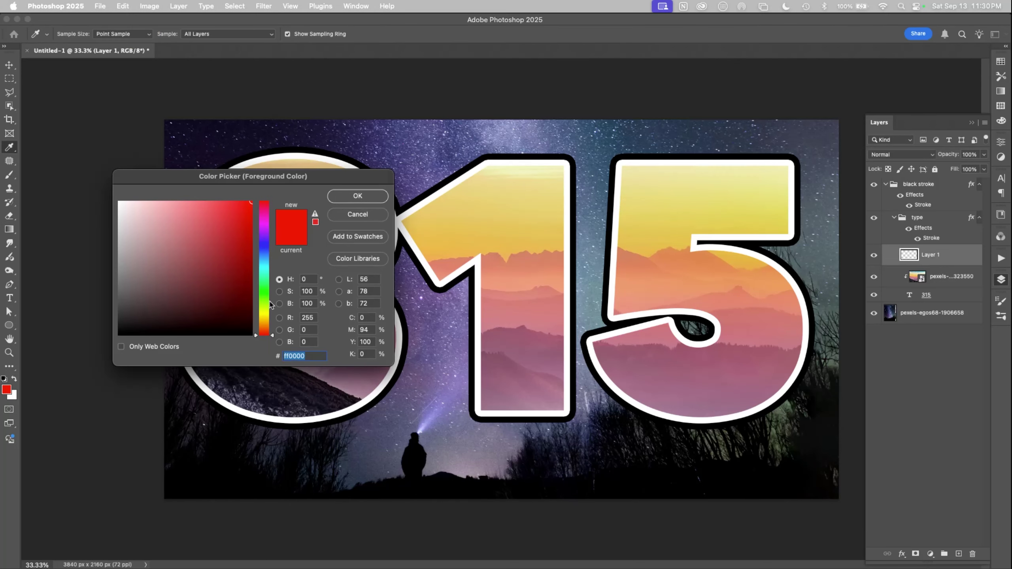
left_click(267, 264)
left_click(358, 196)
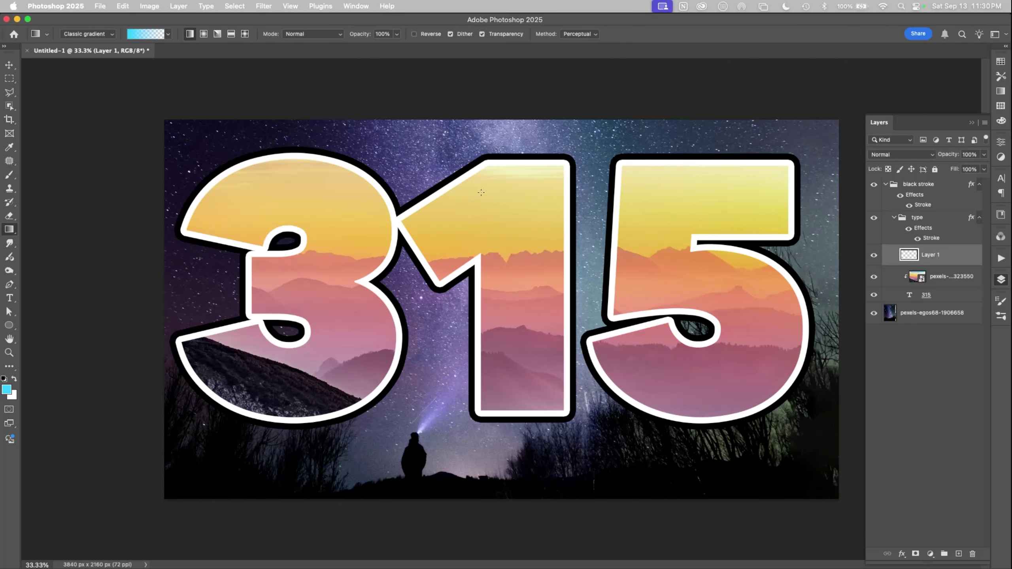
left_click_drag(524, 168, 520, 233)
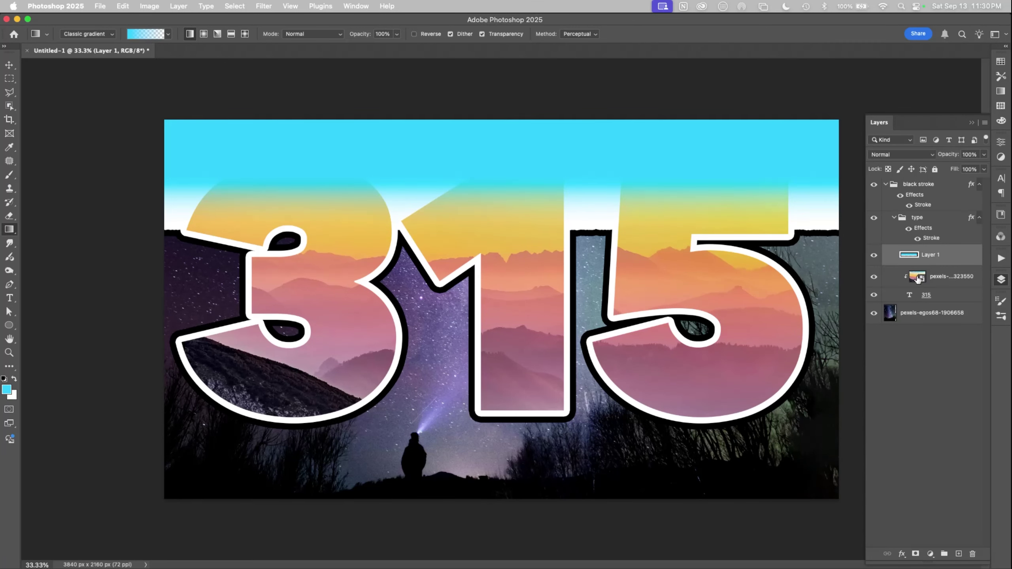
key("super+alt+g")
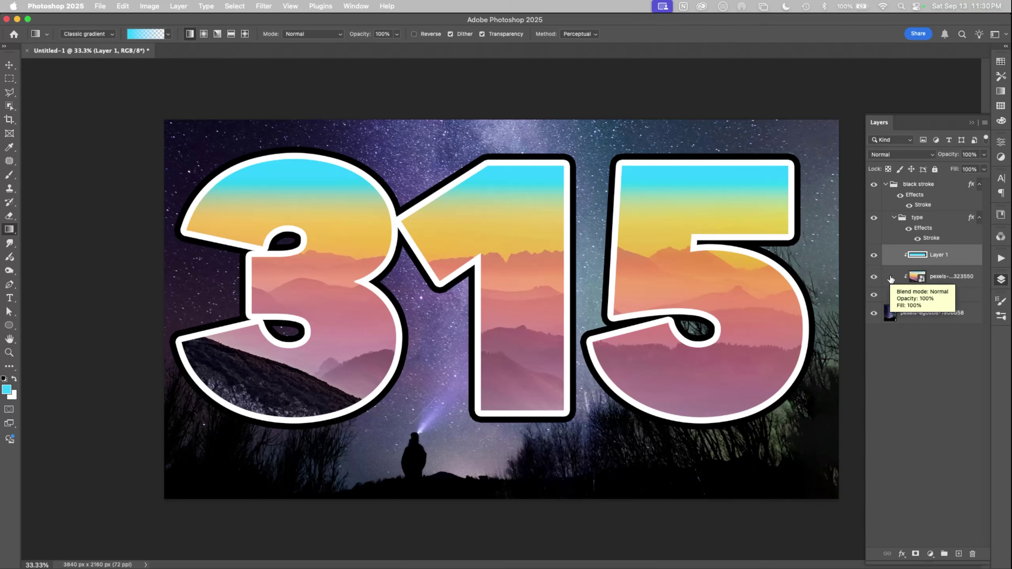
Switch the gradient style to radial, try a full-opacity cyan glow at the right end of the 5's upper bar, and undo it.
left_click(204, 35)
left_click_drag(798, 203, 858, 199)
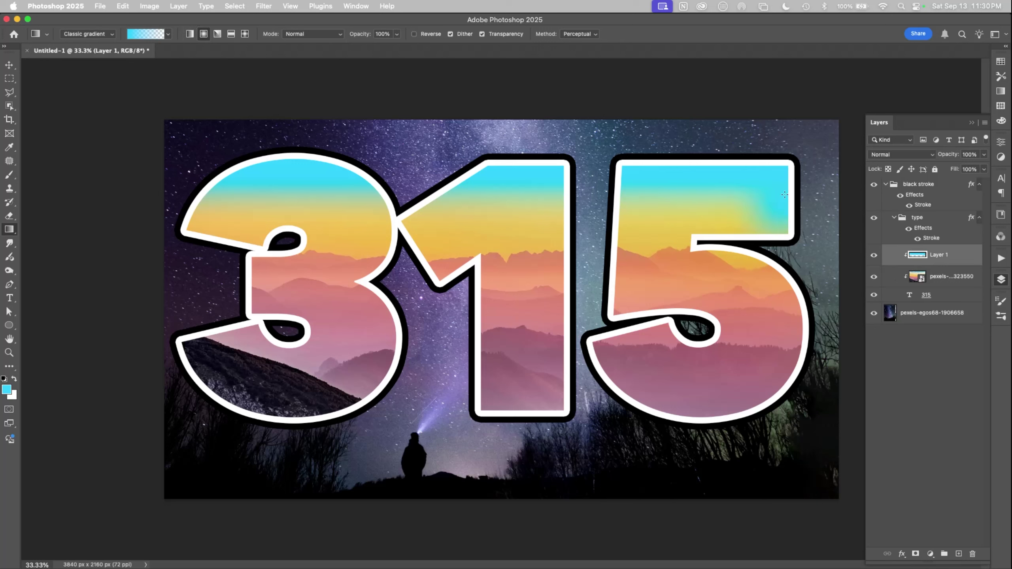
key("super+shift+z")
key("super+z")
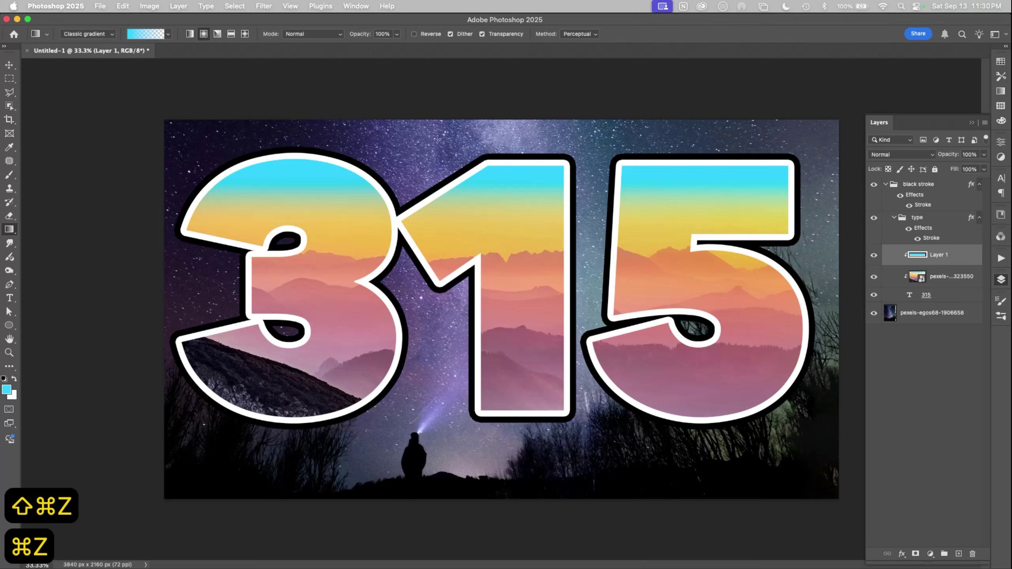
Add faint cyan radial glows at 13% opacity near the right edges of the 5's upper bar and the 1.
left_click(399, 35)
left_click_drag(399, 47, 352, 60)
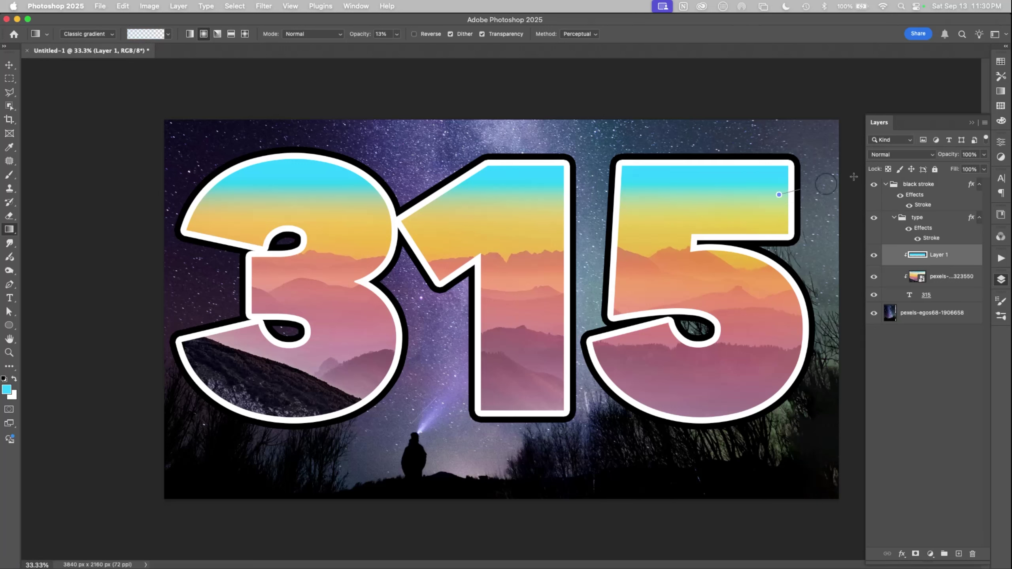
left_click_drag(782, 200, 803, 194)
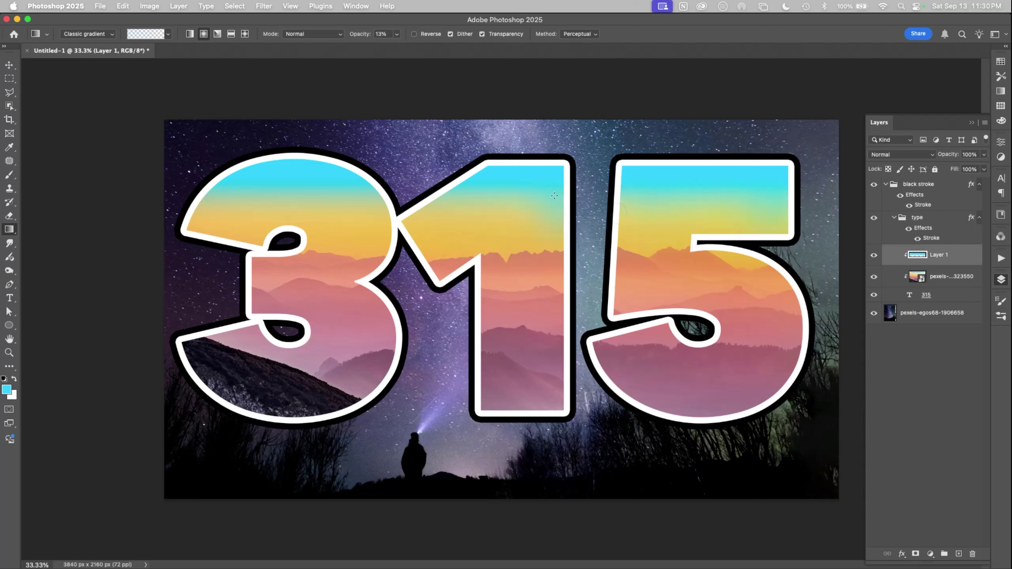
Swap the foreground color to white and add soft 13% opacity radial glows across the upper parts of the 3, 1 and 5.
key("x")
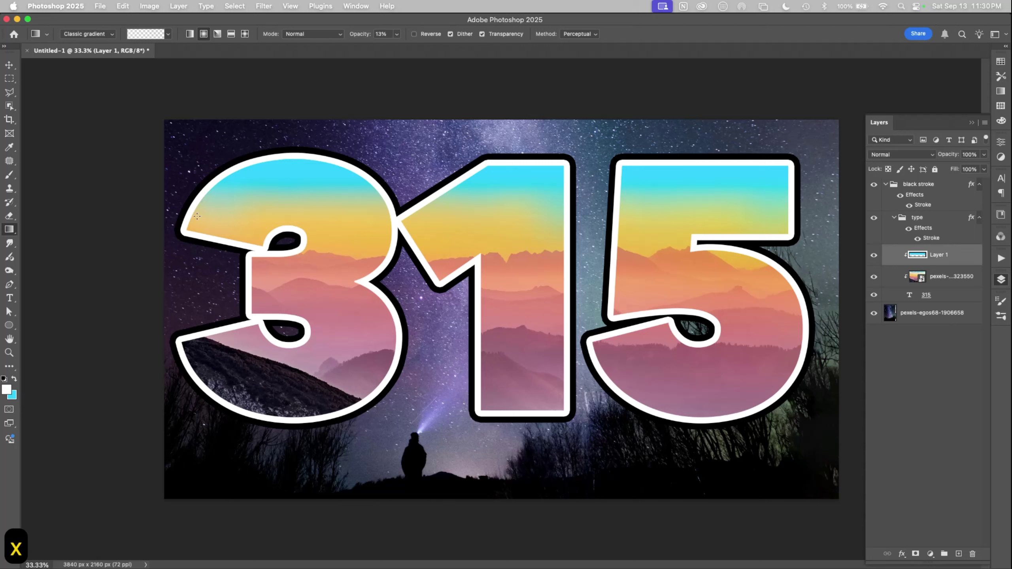
left_click_drag(259, 216, 283, 203)
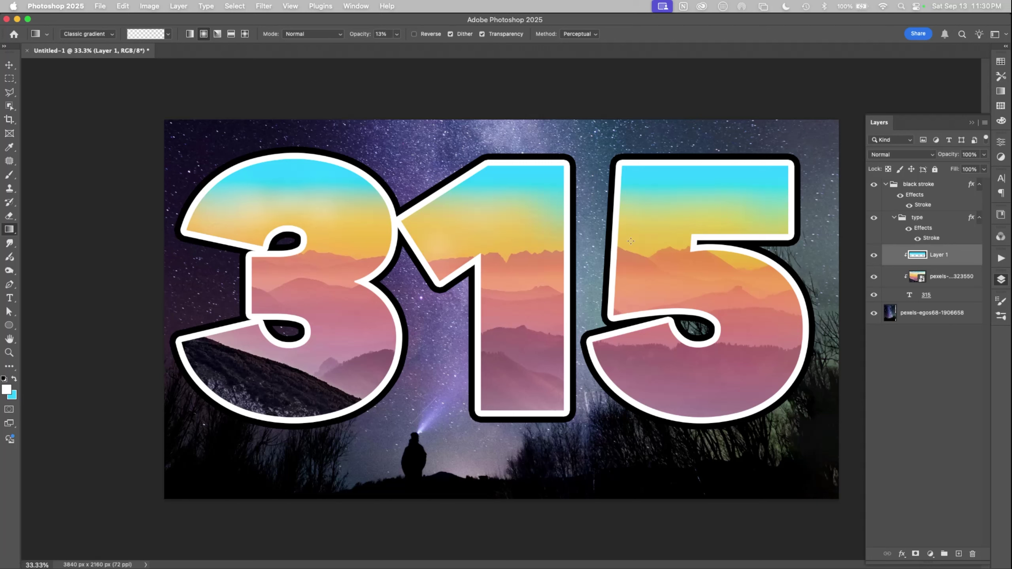
left_click_drag(658, 215, 797, 243)
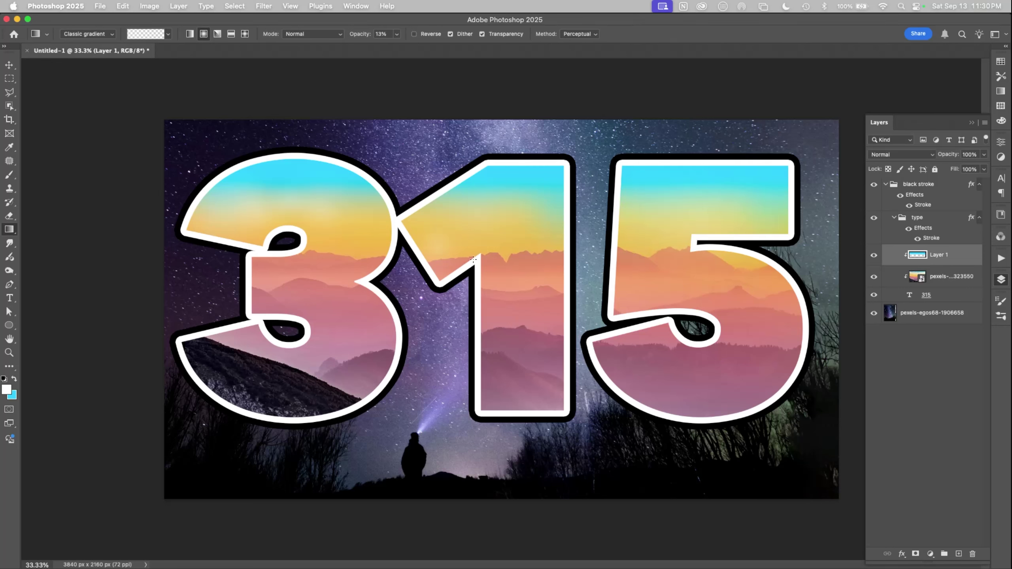
Undo an oversized white glow and add a smaller radial one at 72% opacity in the 5's upper-right corner.
left_click_drag(397, 36, 417, 50)
key("super+z")
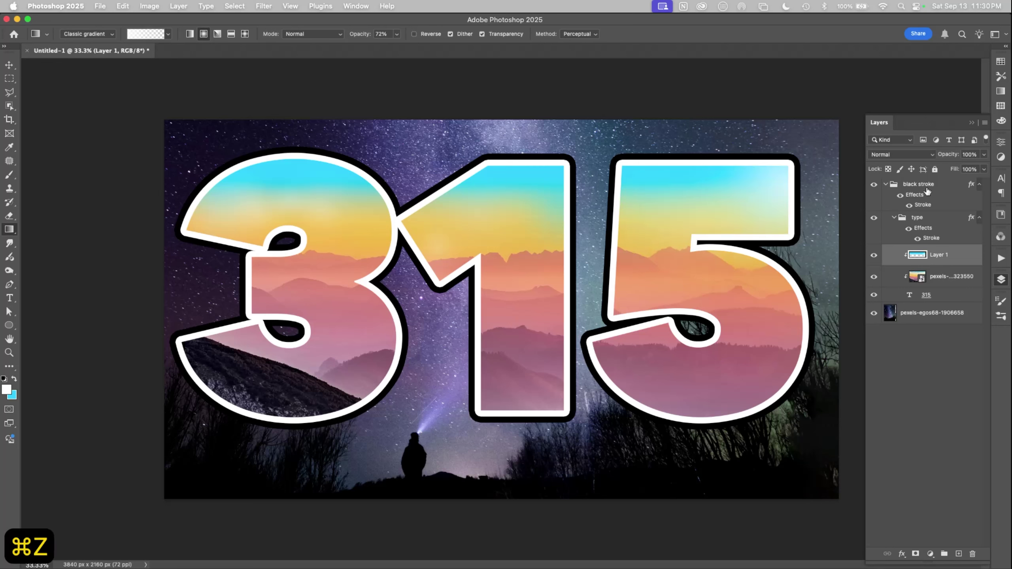
key("super+z")
left_click_drag(791, 181, 794, 185)
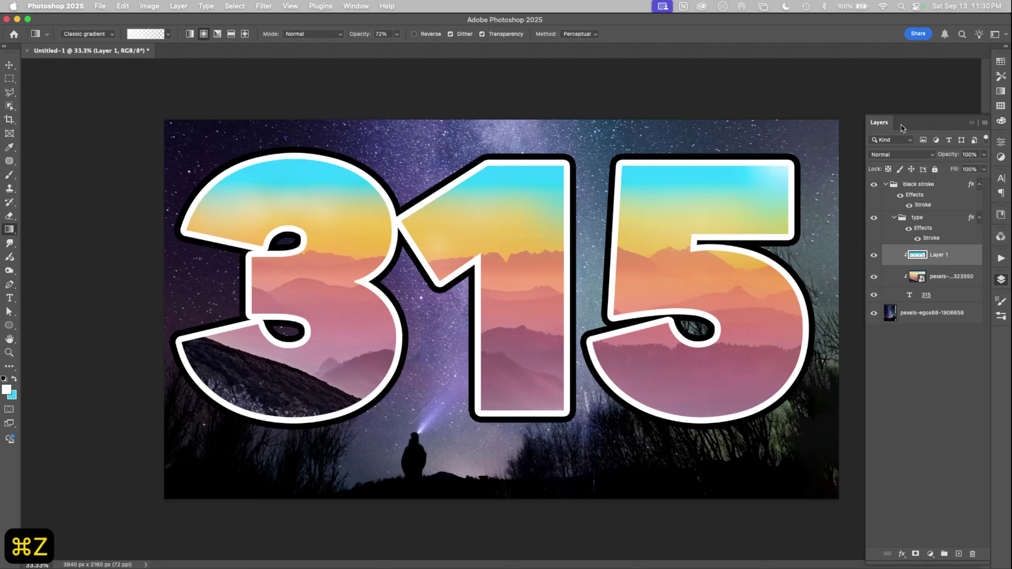
key("super+z")
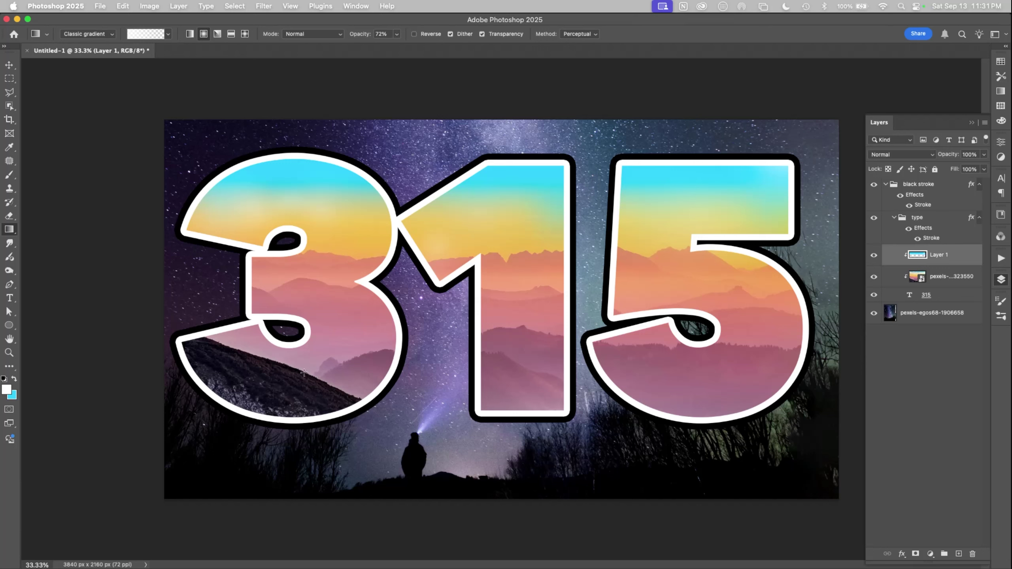
Switch to Firefox and download the orange, red and green abstract painting from the Pexels art search results.
key("super+Tab")
key("super+Tab")
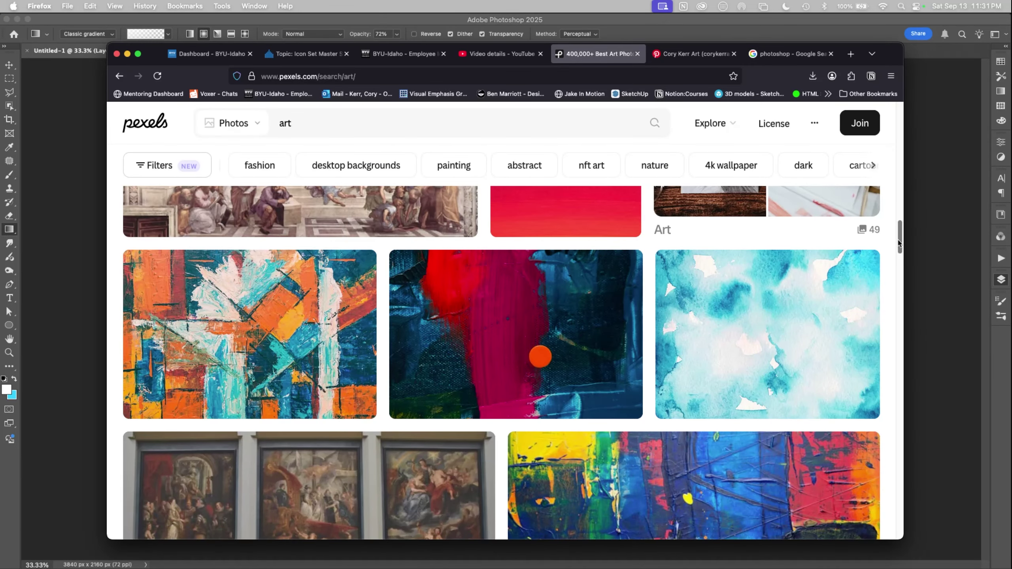
mouse_move(899, 243)
left_mouse_down()
mouse_move(899, 257)
mouse_move(902, 172)
left_mouse_up()
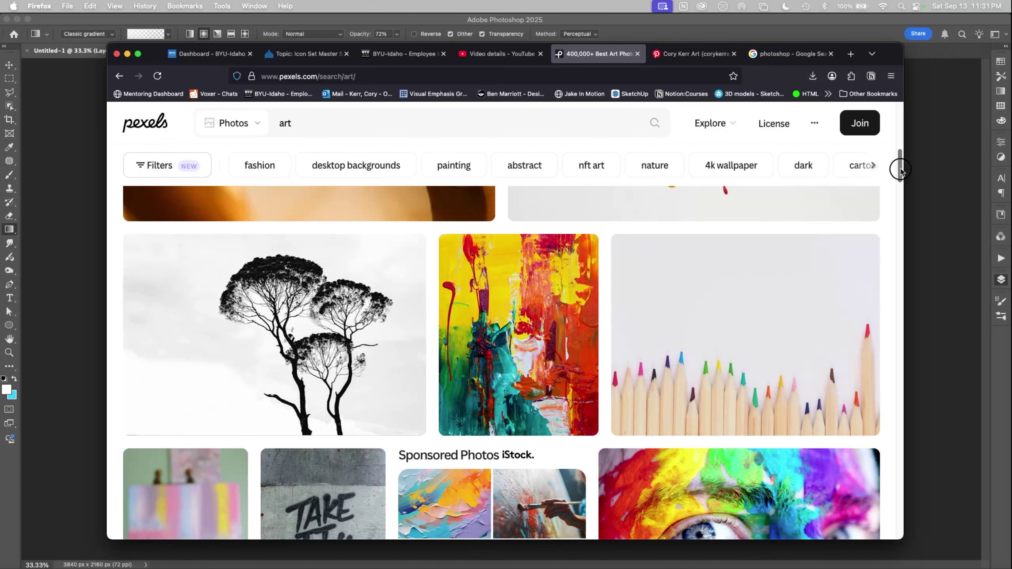
left_click(518, 327)
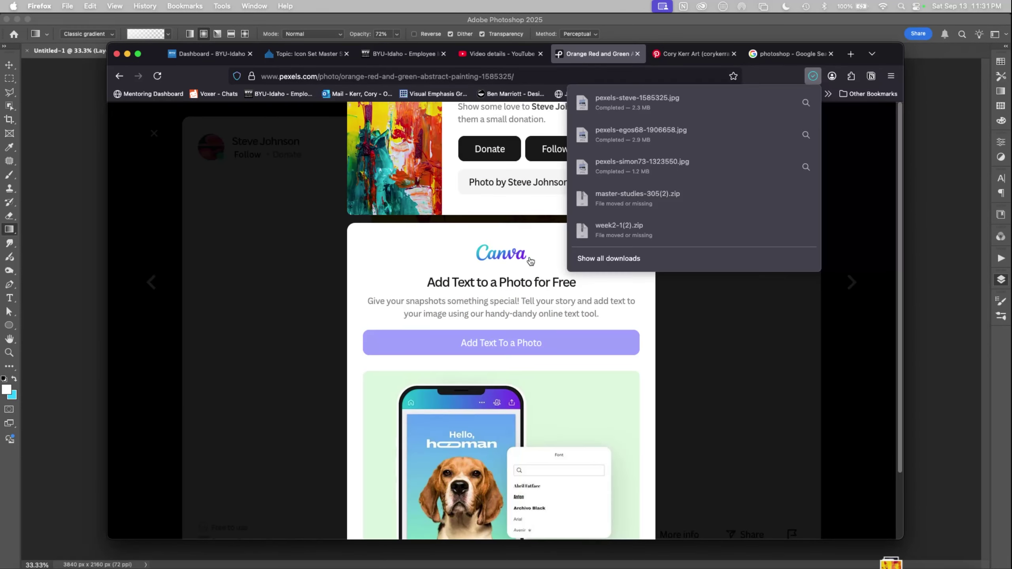
Copy the painting's photo credit from Pexels and paste it into the Photo Credits list in TextEdit.
left_click(540, 206)
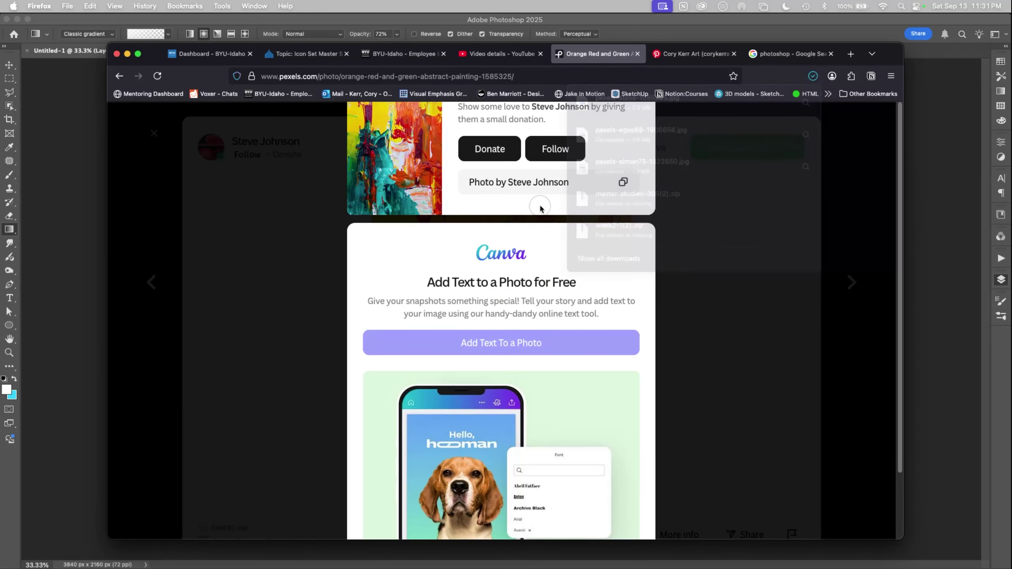
left_click(624, 184)
key("super+Tab")
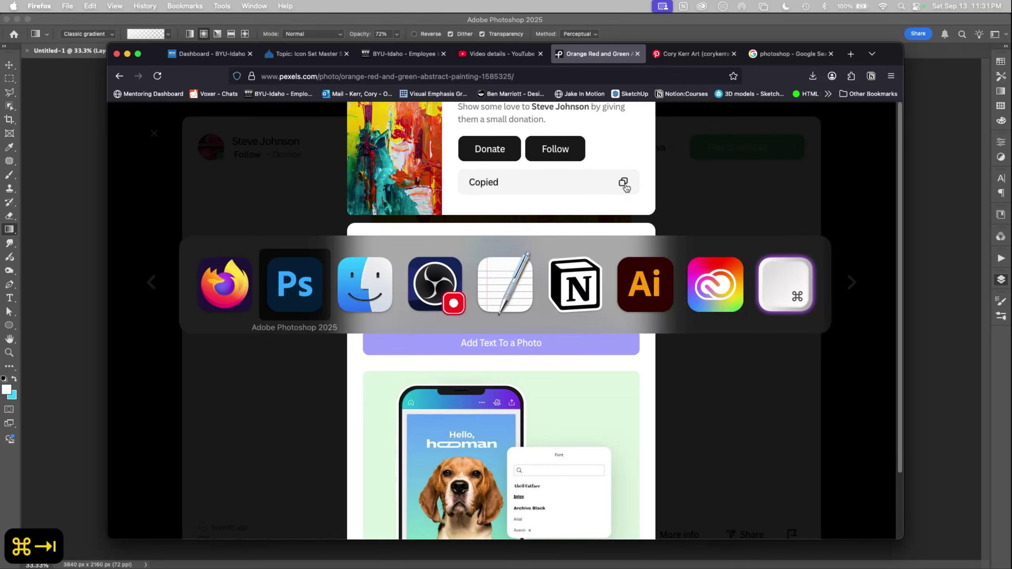
key("super+Tab")
key("super+Tab")
key("super+Tab")
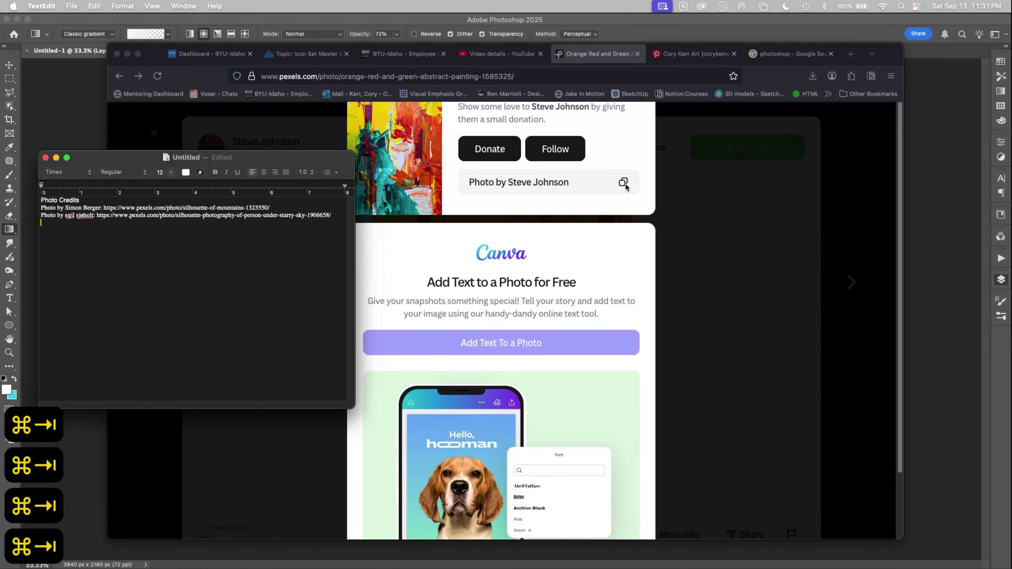
key("super+v")
Place the downloaded abstract painting from Finder's Downloads folder into the 315 composition and return to Photoshop.
key("super+Tab")
key("super+Tab")
key("super+Tab")
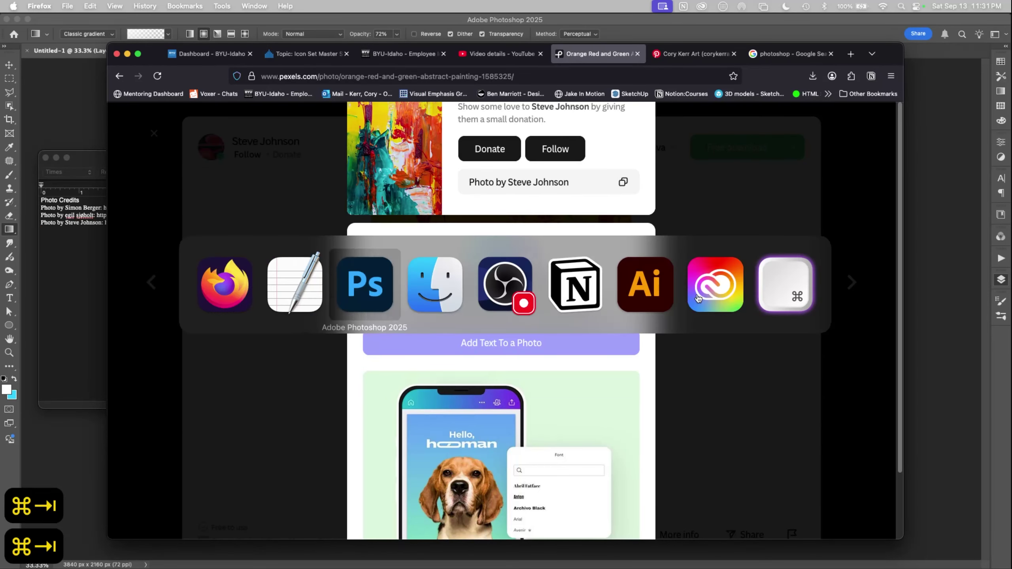
key("super+Tab")
key("super+Tab")
key("super+Tab")
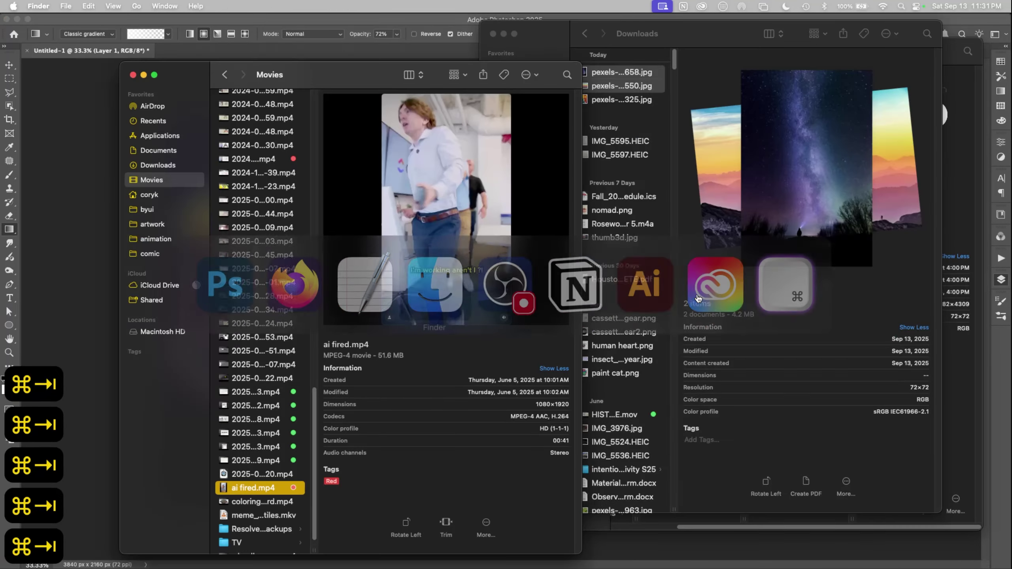
left_click(697, 298)
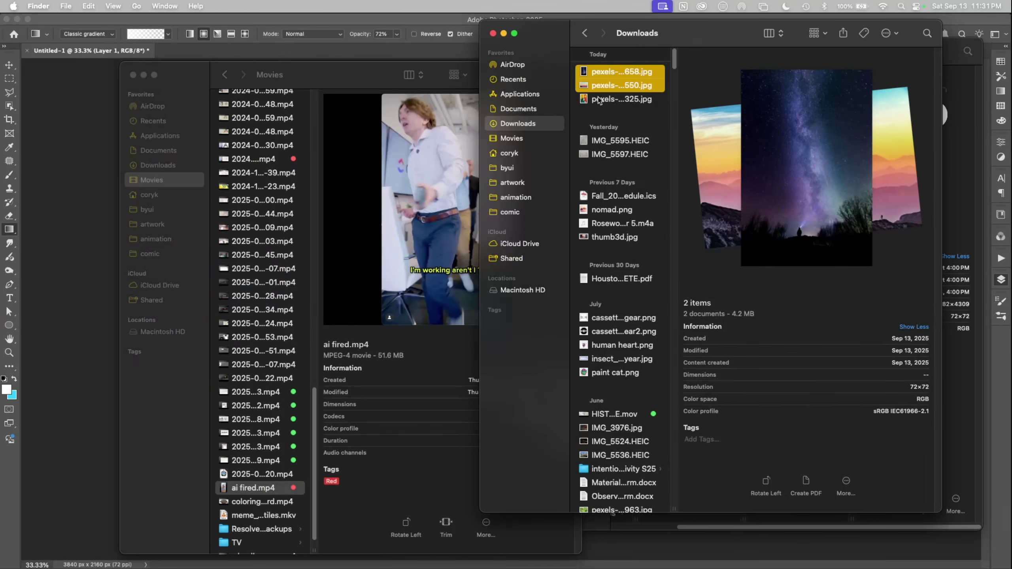
left_click_drag(599, 101, 516, 277)
key("super+Tab")
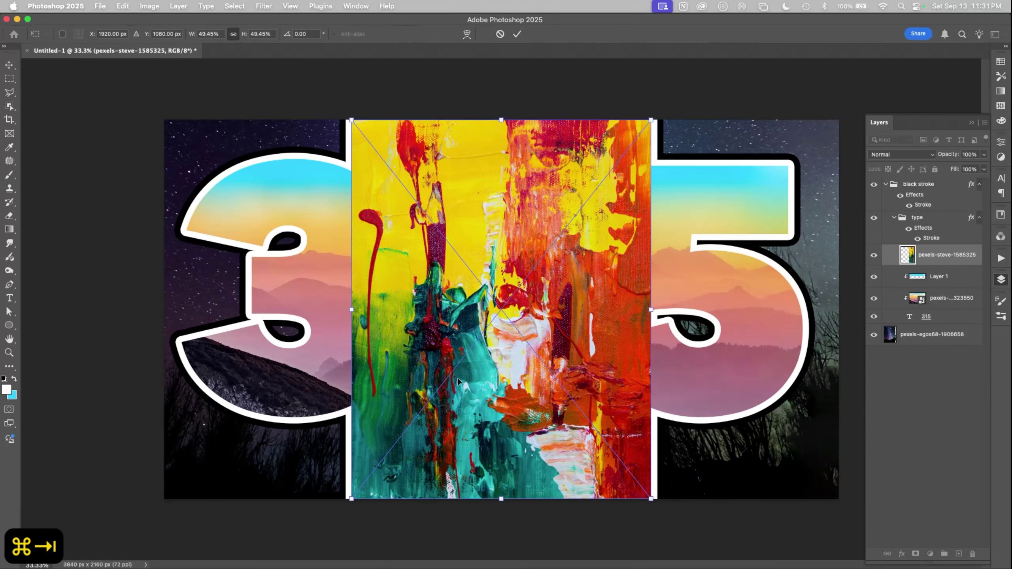
Rotate the placed abstract painting to -90° and enlarge it to about 90% so it covers the canvas.
mouse_move(661, 310)
left_mouse_down()
mouse_move(653, 251)
mouse_move(558, 159)
mouse_move(497, 137)
left_mouse_up()
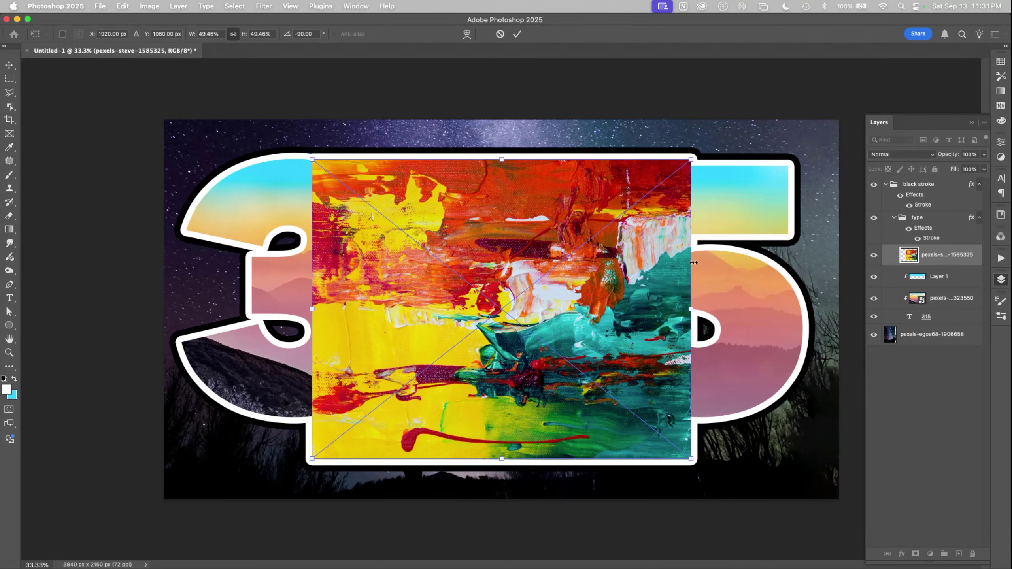
left_click_drag(691, 159, 801, 72)
left_click_drag(746, 282, 592, 334)
left_click_drag(646, 125, 677, 102)
left_click_drag(677, 306, 849, 314)
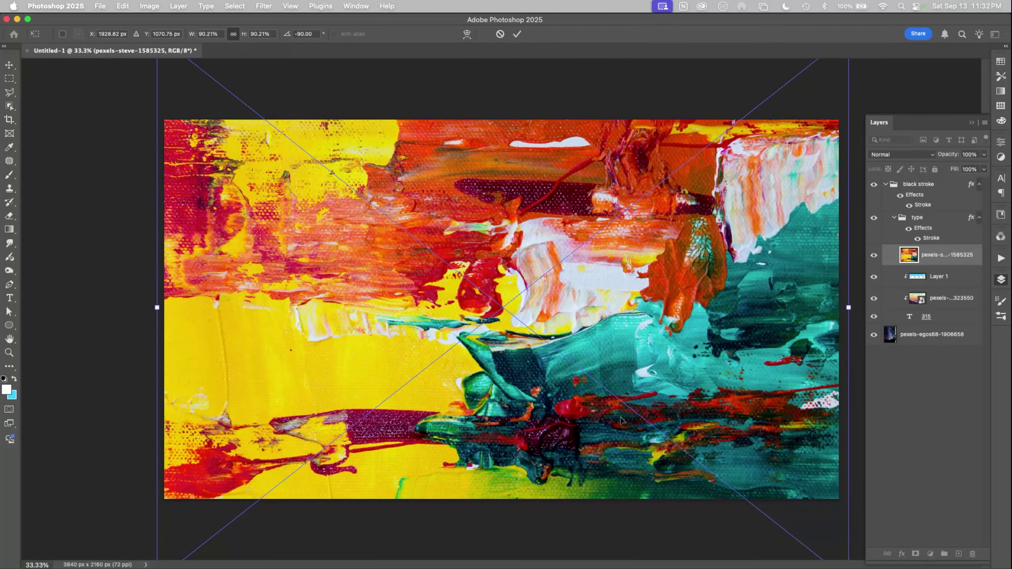
left_click_drag(841, 355, 847, 325)
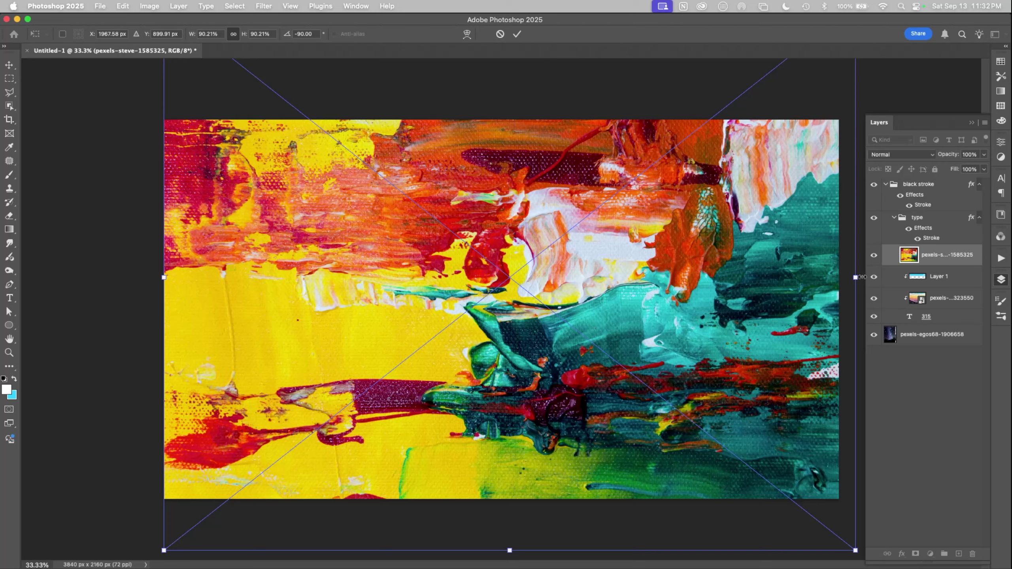
Turn the painting upside down, enlarge it to span the full canvas width, and commit the transform.
left_click_drag(862, 277, 842, 224)
mouse_move(168, 323)
left_mouse_down()
mouse_move(127, 330)
mouse_move(361, 498)
mouse_move(570, 500)
mouse_move(499, 504)
left_mouse_up()
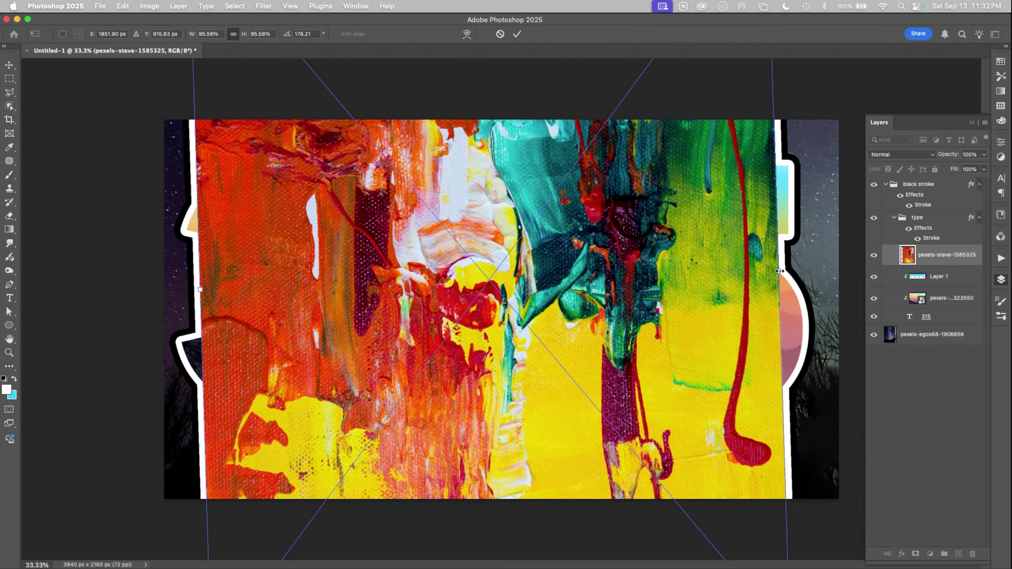
left_click_drag(780, 272, 846, 270)
left_click_drag(205, 295, 157, 295)
left_click(517, 35)
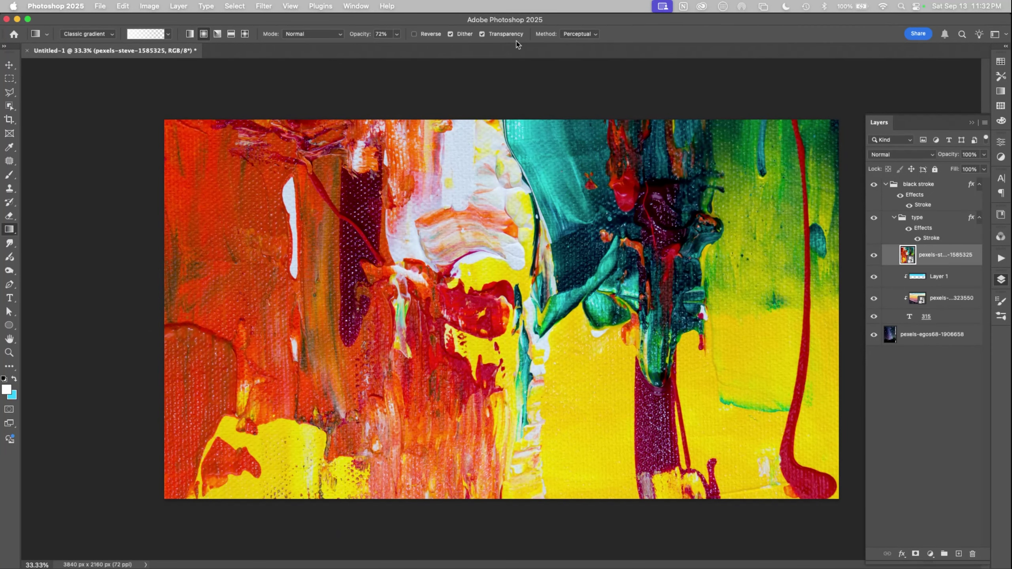
Clip the painting to the 315 numerals and place an unclipped duplicate between the text and the night sky.
left_click(919, 265, "alt")
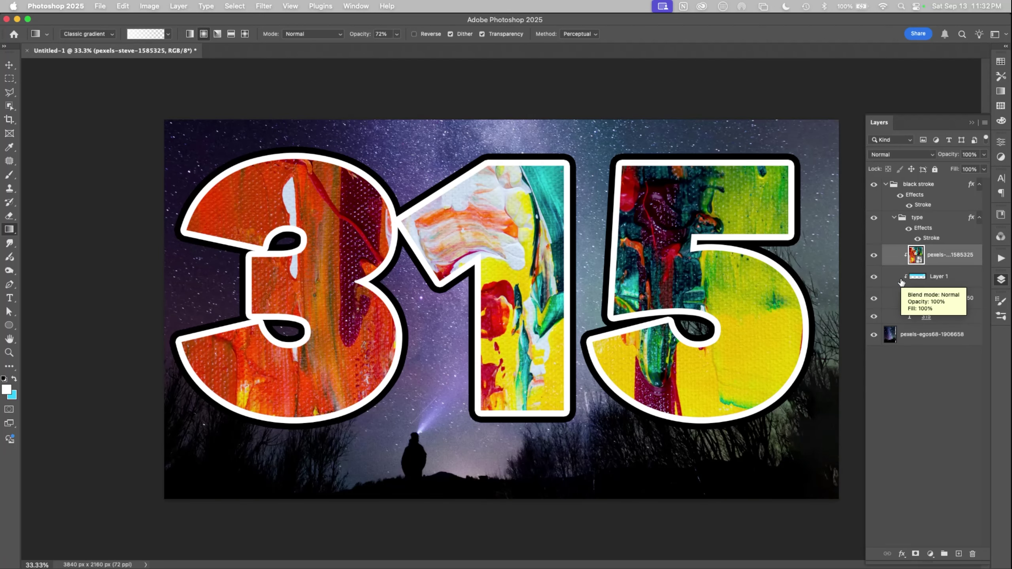
left_click_drag(953, 258, 962, 555)
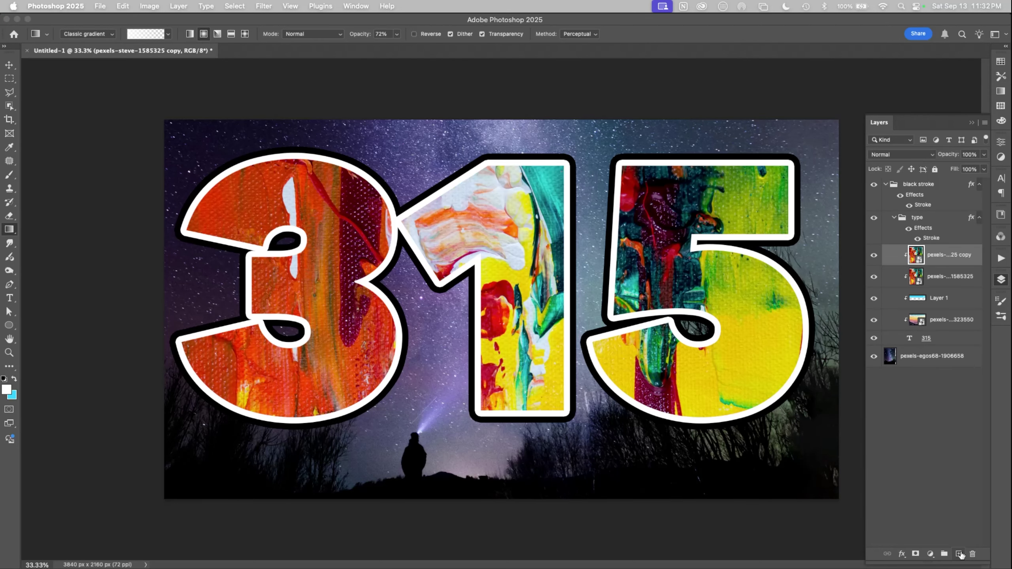
left_click_drag(958, 264, 943, 350)
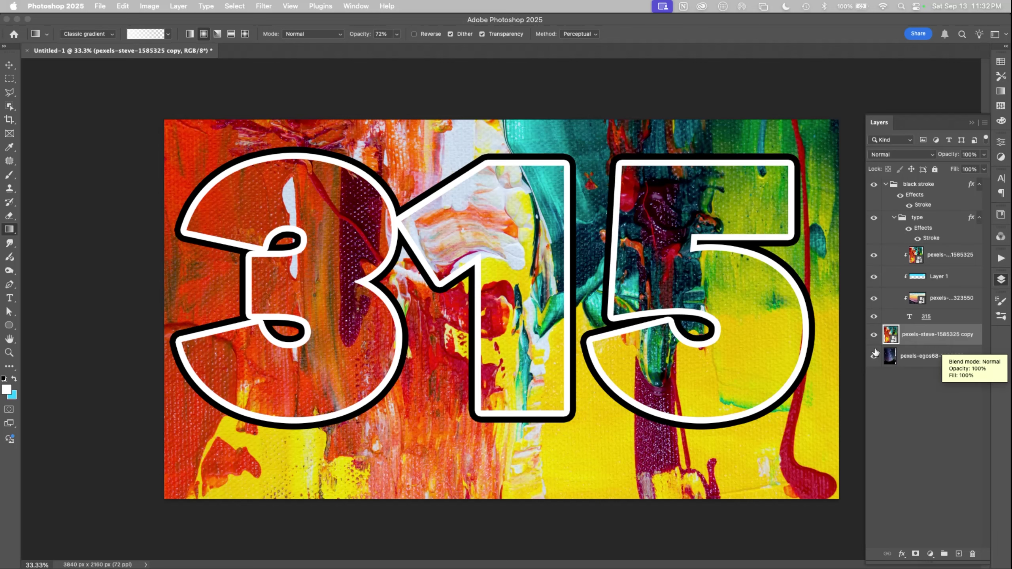
Compare the design with the painting copy, the black stroke group and the clipped painting each hidden and shown.
left_click(873, 336)
left_click(874, 336)
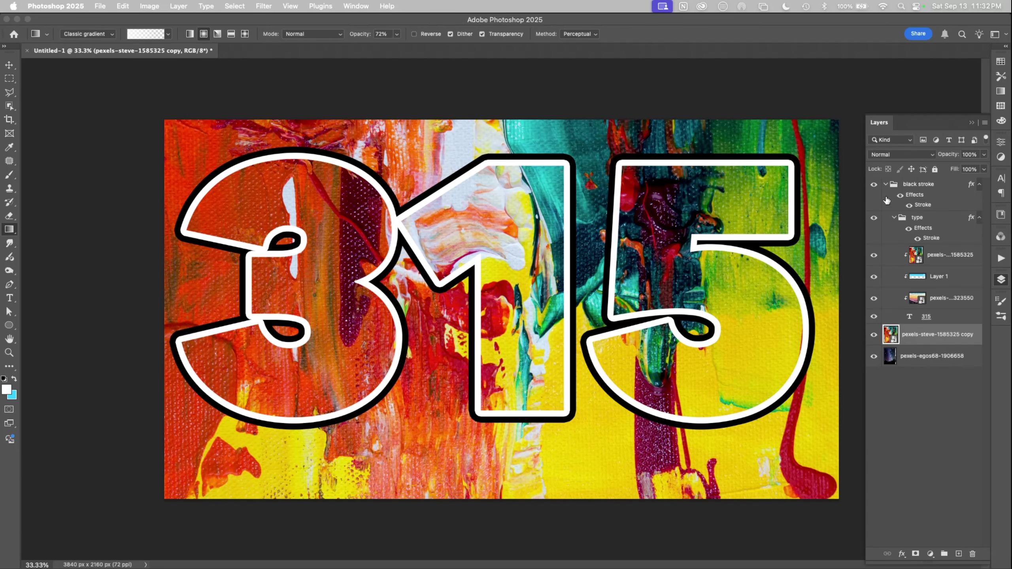
left_click(875, 185)
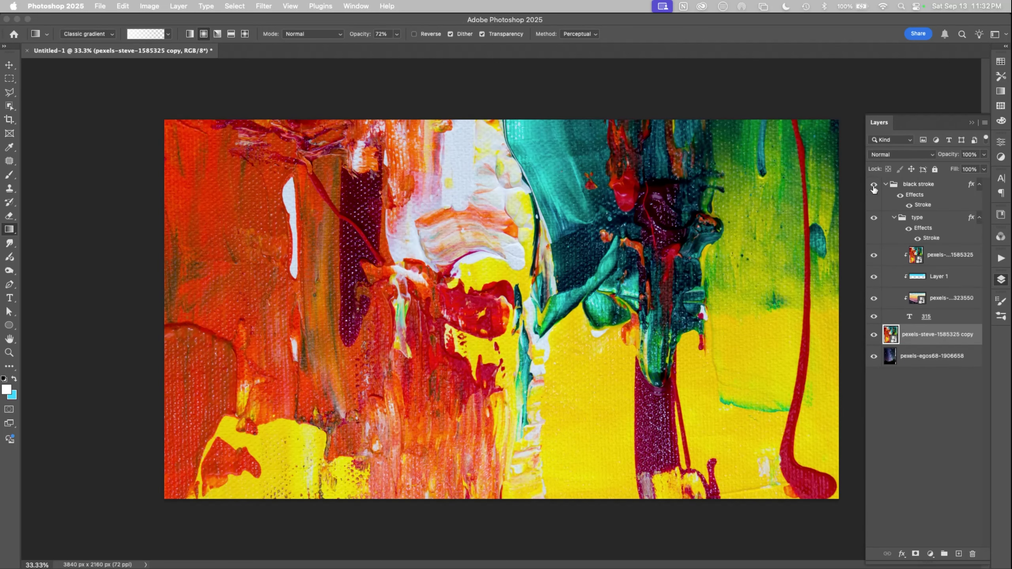
left_click(874, 185)
left_click(874, 255)
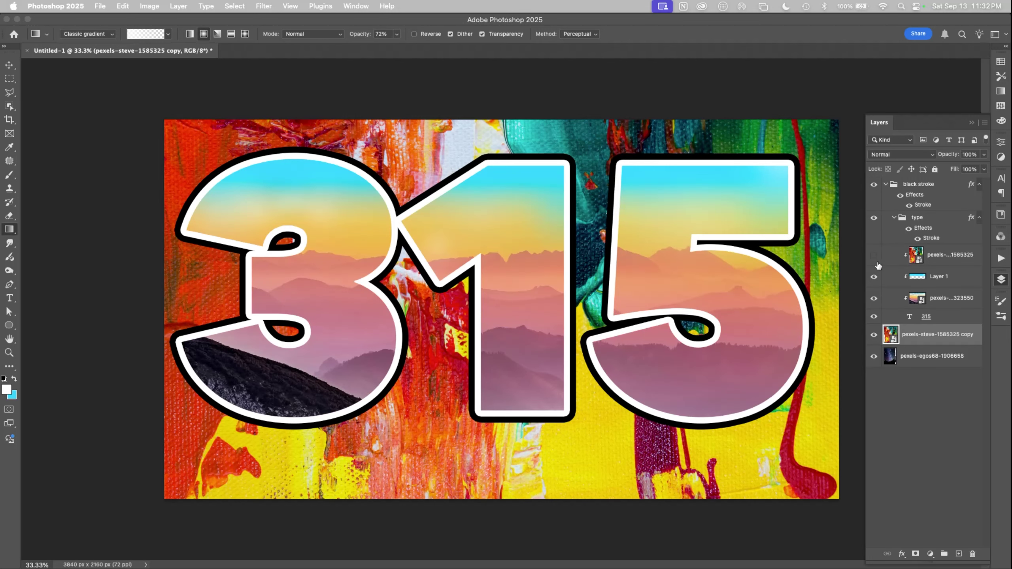
left_click(874, 255)
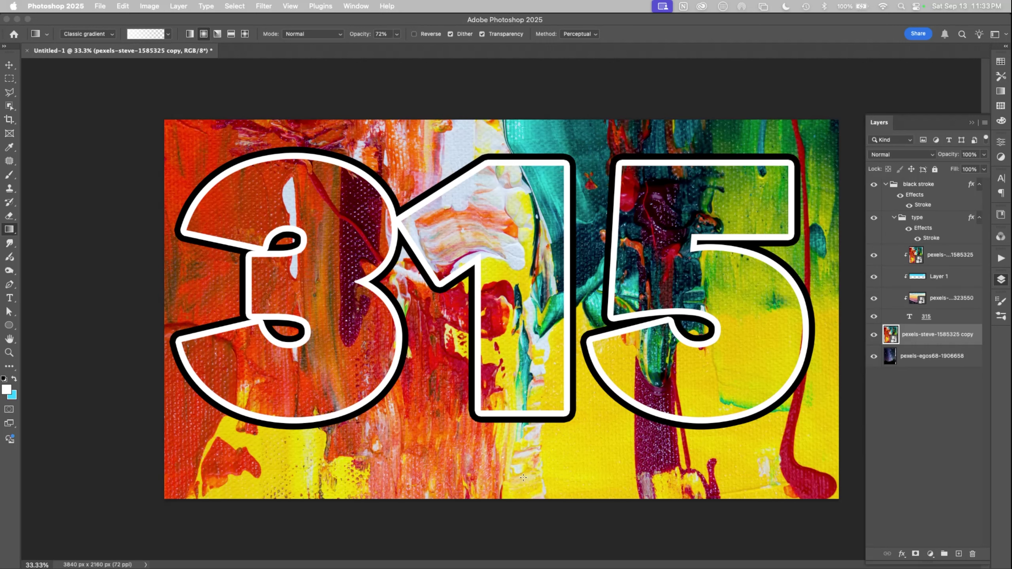
Hide the background painting copy, add a layer mask to the clipped painting, and invert the mask to black.
left_click(874, 336)
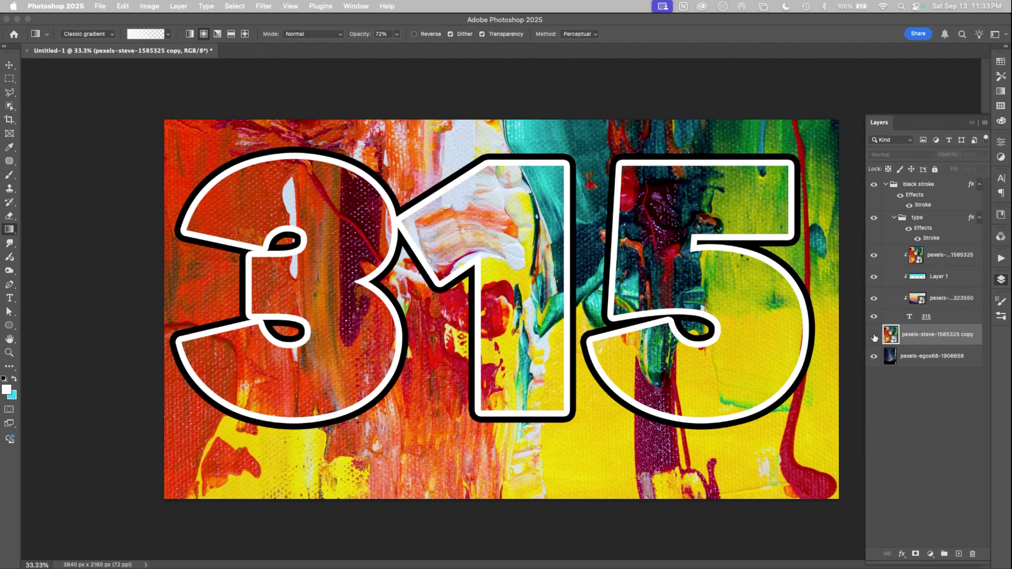
left_click(938, 261)
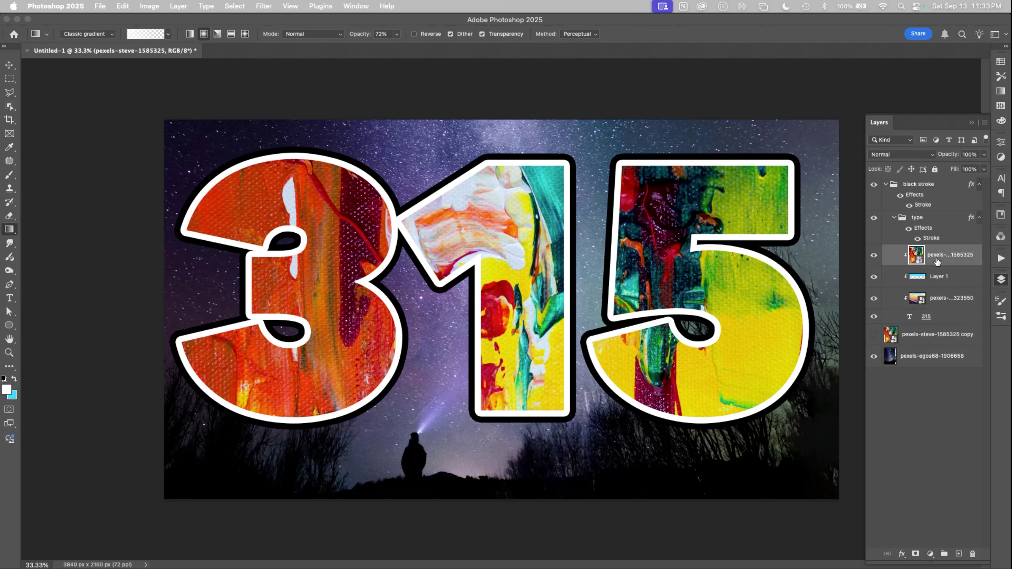
left_click(916, 554)
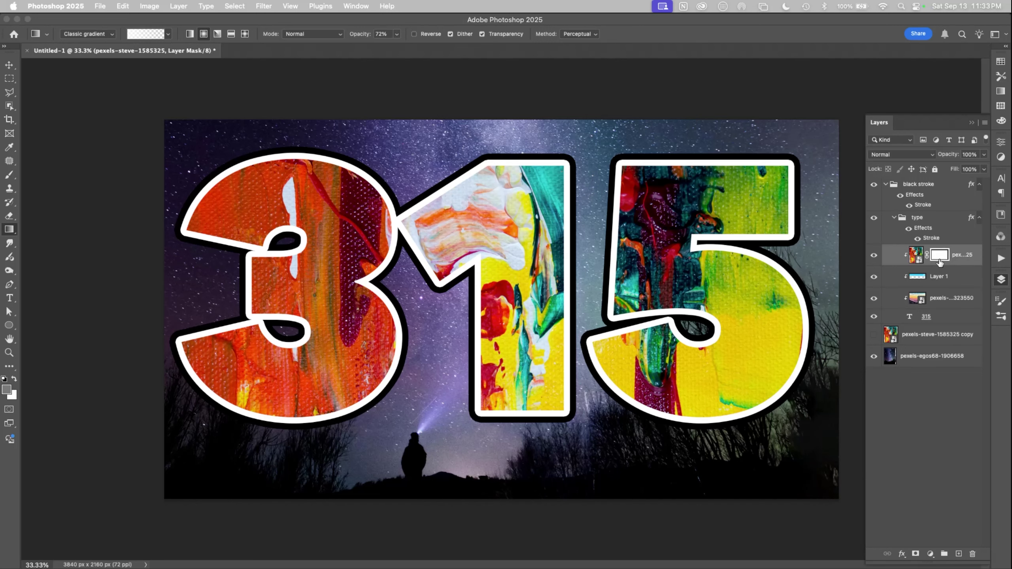
key("cmd+i")
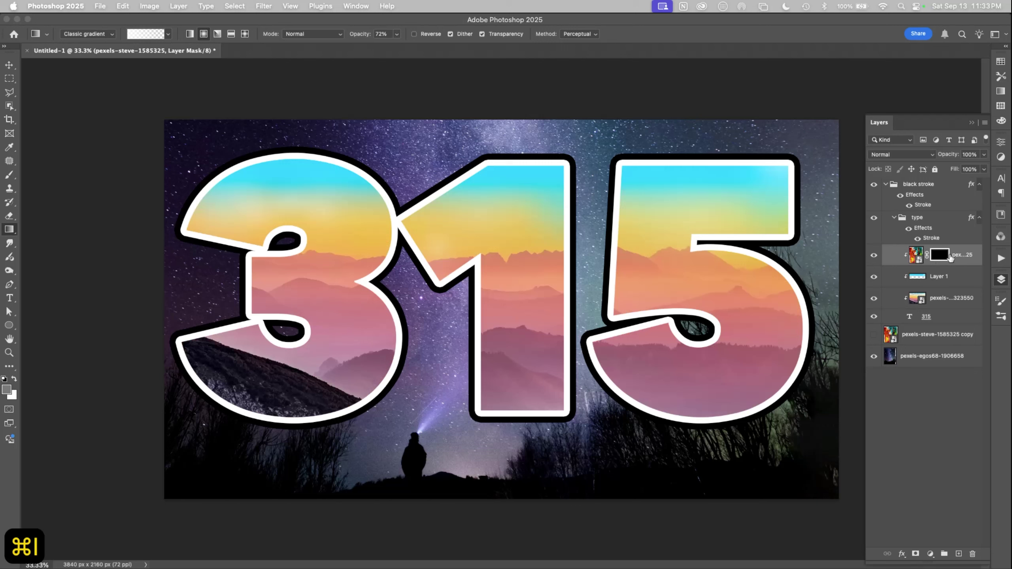
Open Kyle's megapack Real Oils brush set, choose the Bristle Blender brush, and make white the foreground color.
left_click(1001, 317)
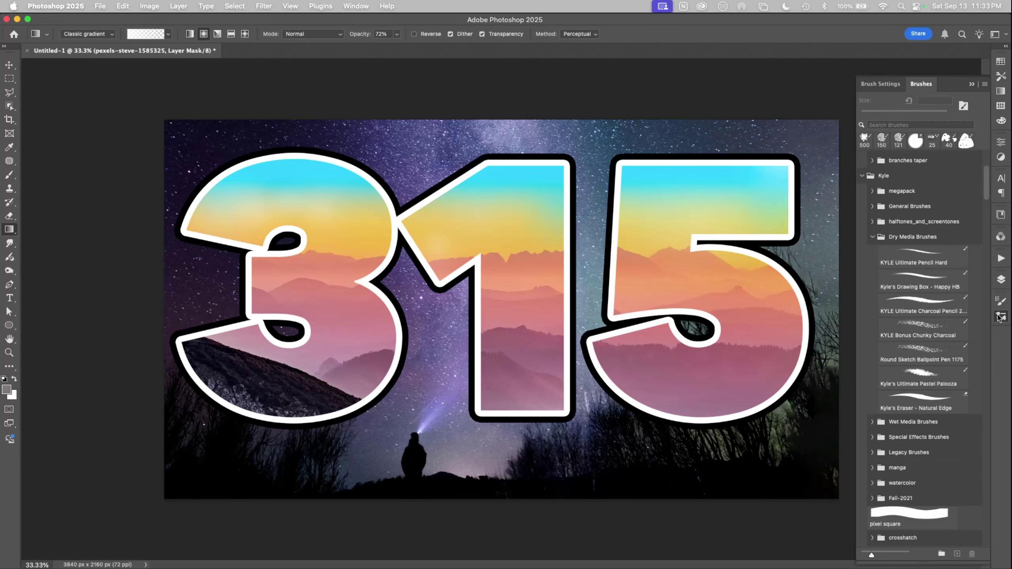
left_click(872, 238)
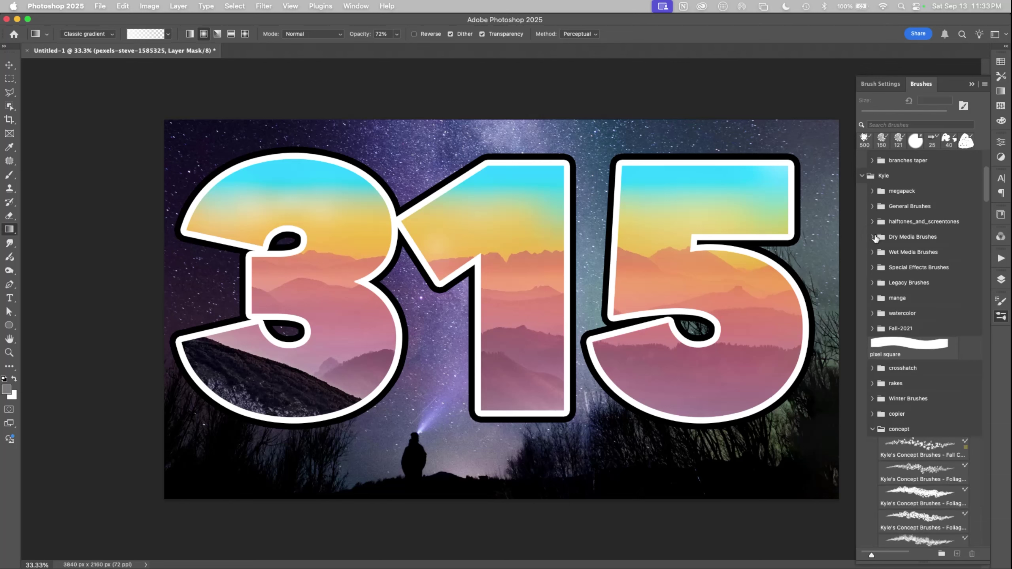
left_click(873, 192)
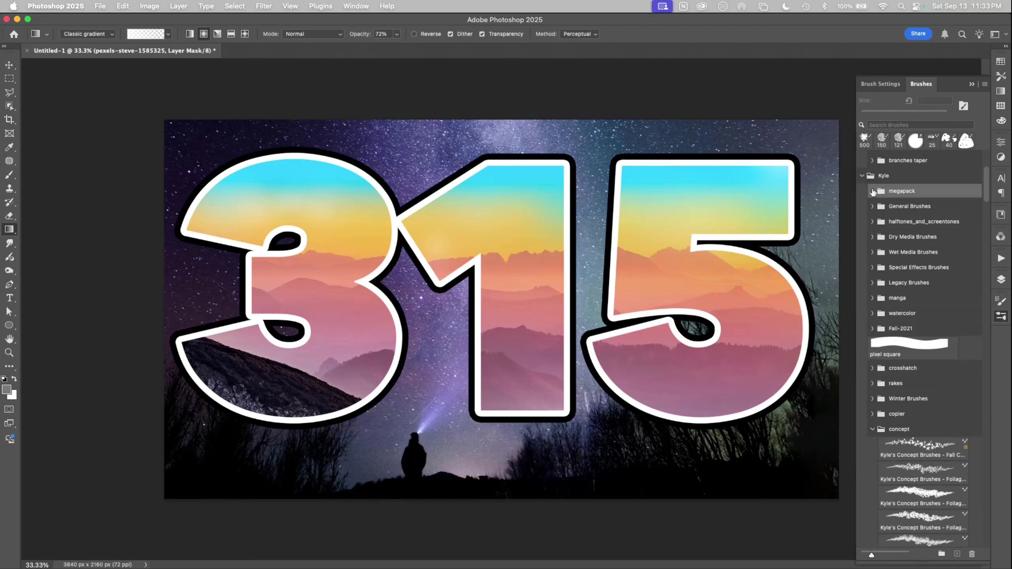
left_click(872, 192)
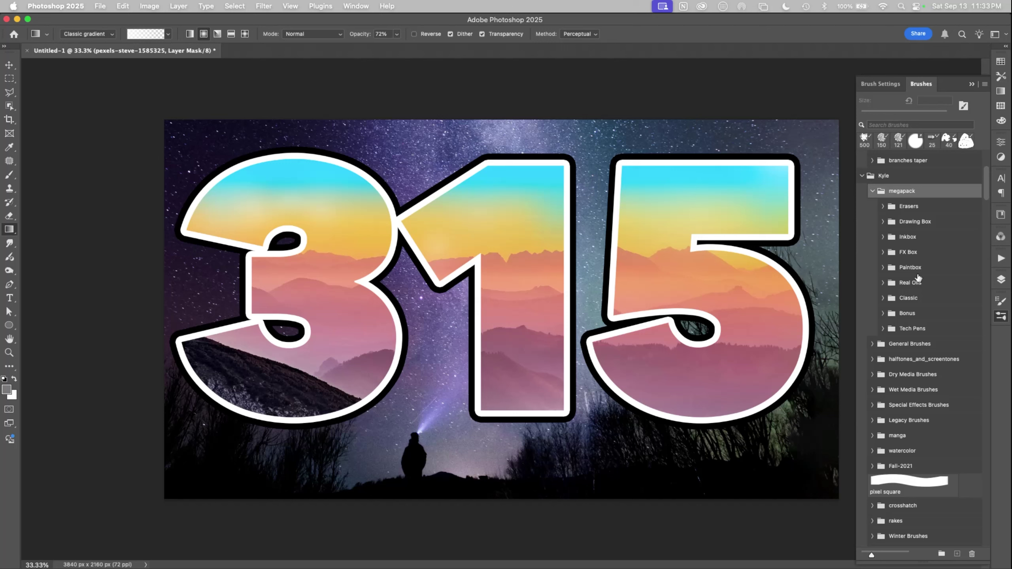
left_click(882, 284)
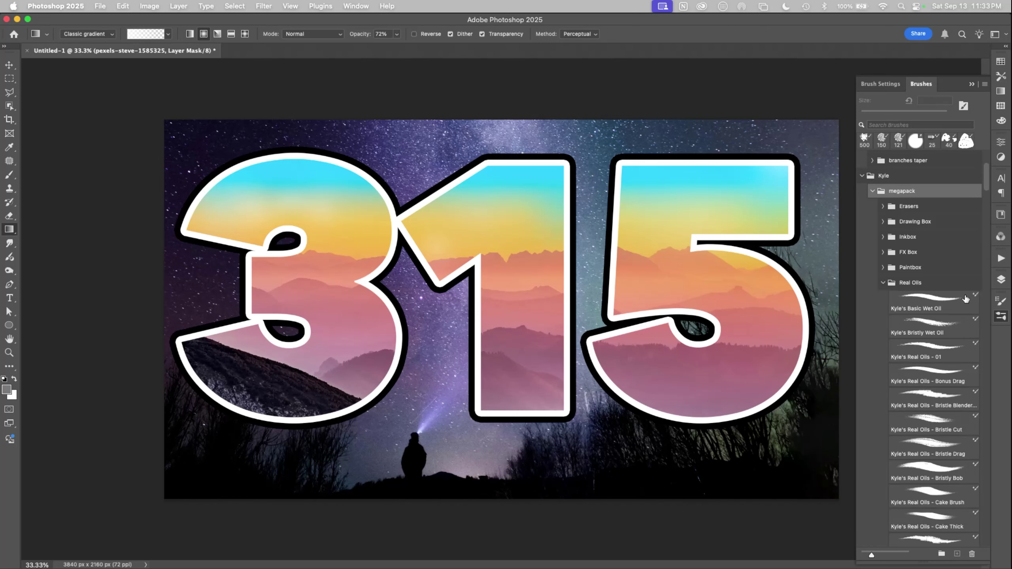
left_click(949, 399)
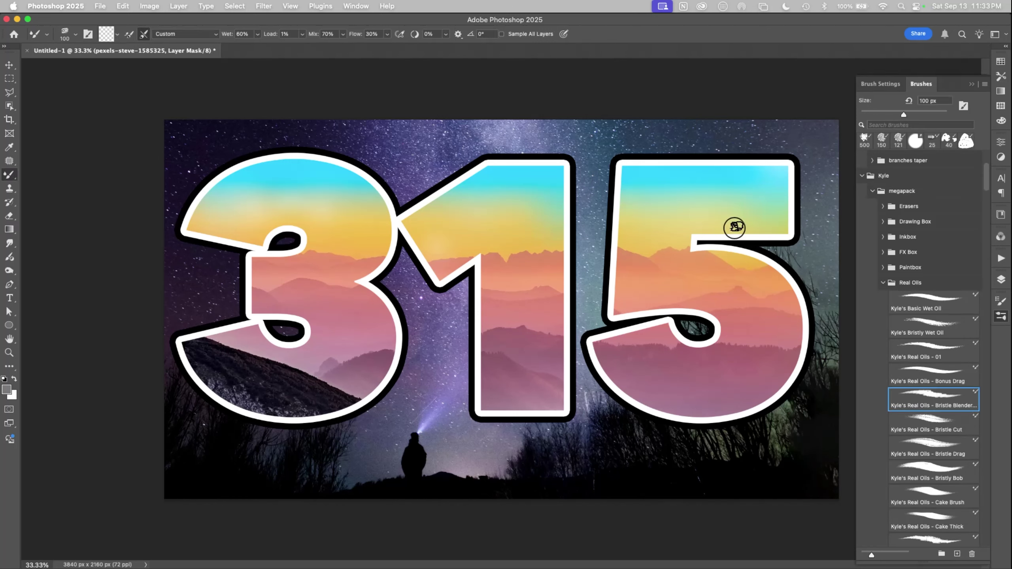
key("x")
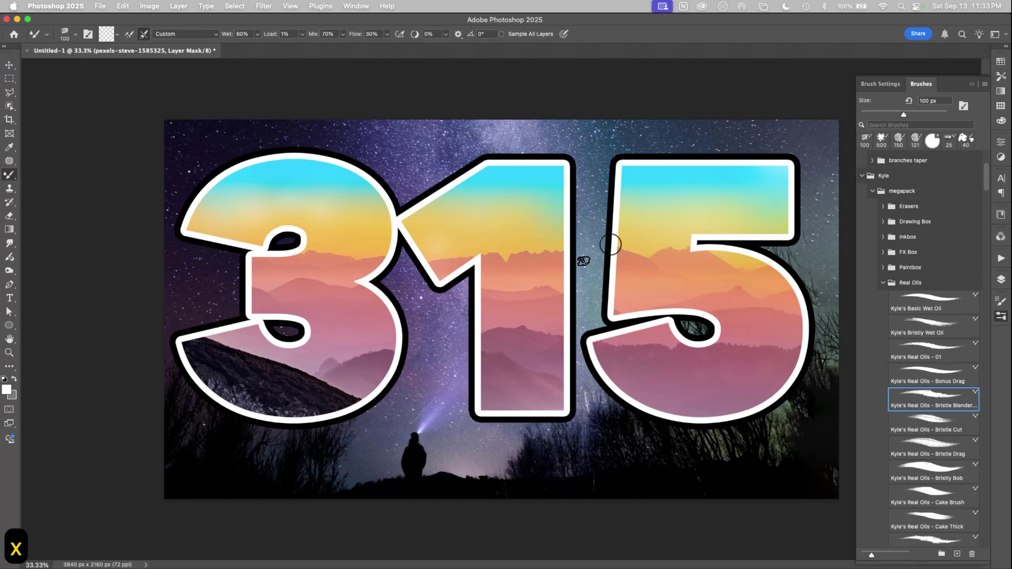
Try the Real Oils Bristle Cut brush on the mask across the 5's upper bar and undo the stroke.
left_click(948, 428)
mouse_move(713, 192)
left_mouse_down()
mouse_move(767, 176)
mouse_move(622, 227)
left_mouse_up()
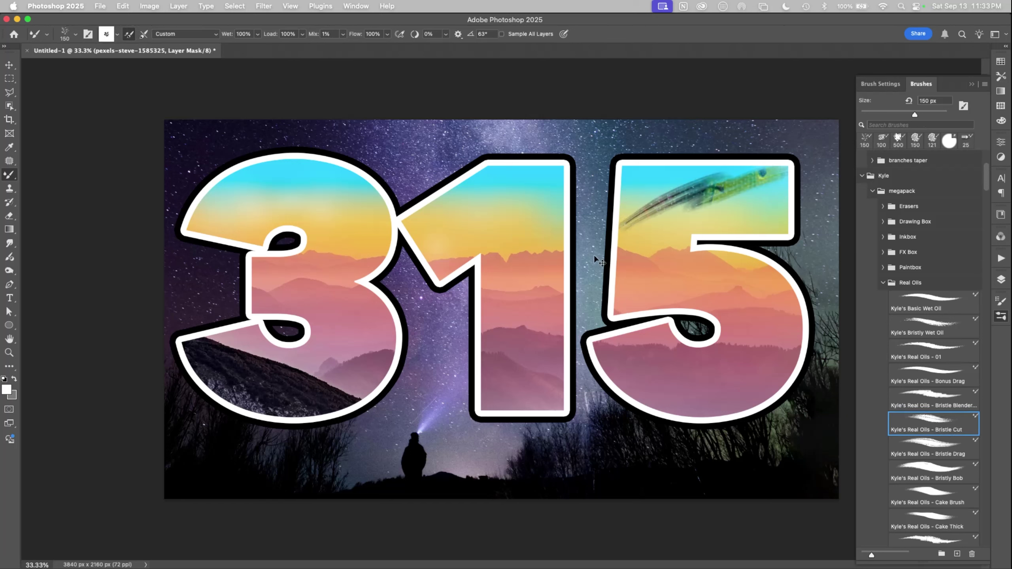
key("super+z")
Switch to the megapack's Paintbox set, try the Big Bad Wolf brush on the mask, and undo the test.
left_click(883, 282)
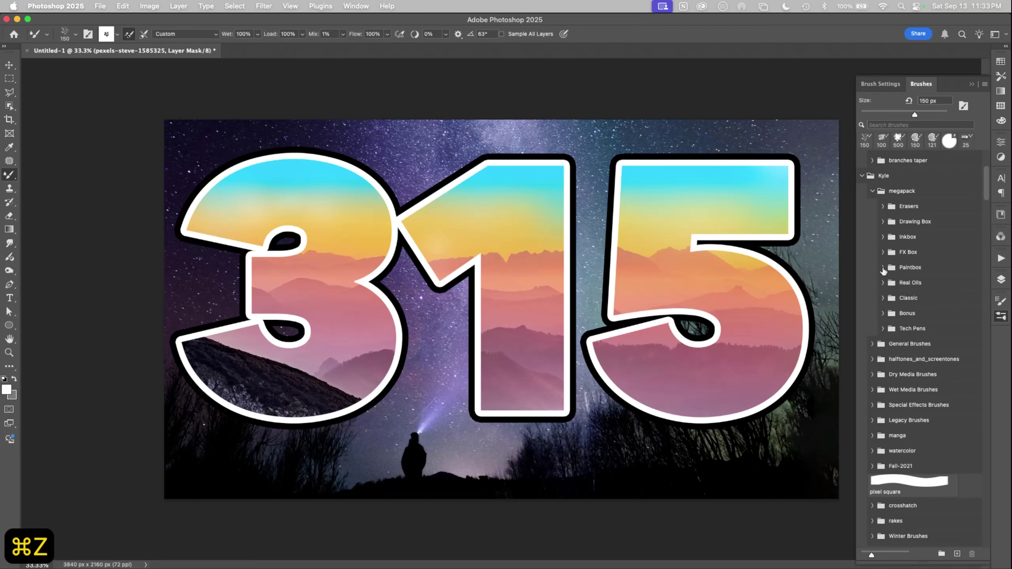
left_click(889, 268)
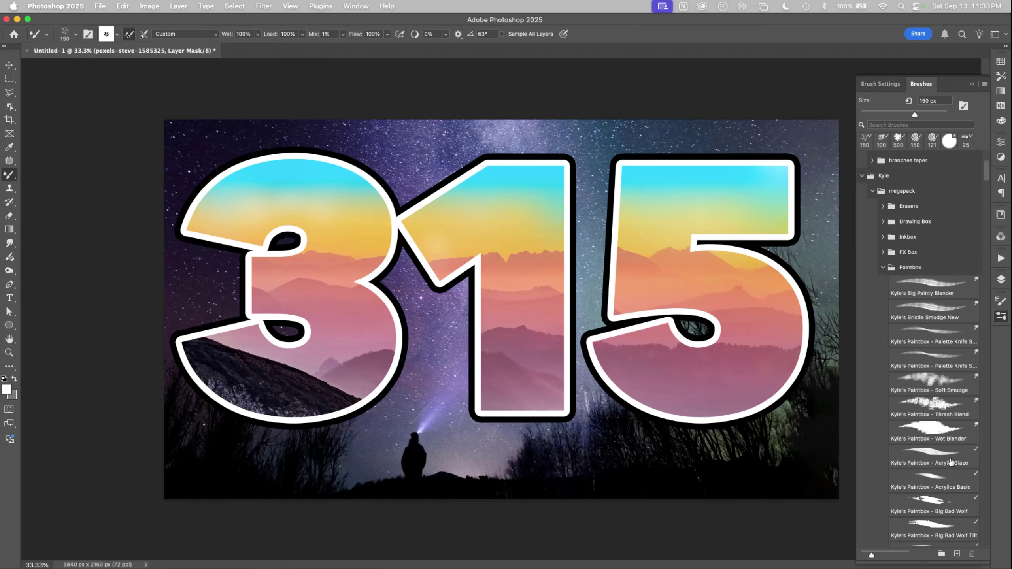
left_click(936, 514)
key("super+z")
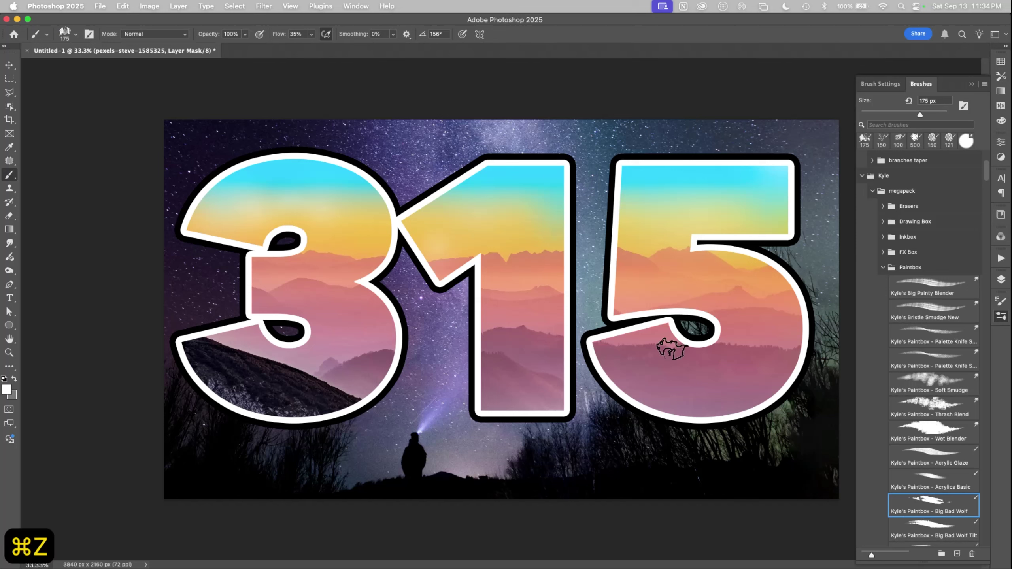
Try the Paintbox Big Bad Wolf Tilt brush on the mask across the 5's upper bar and undo the stroke.
left_click_drag(987, 180, 986, 185)
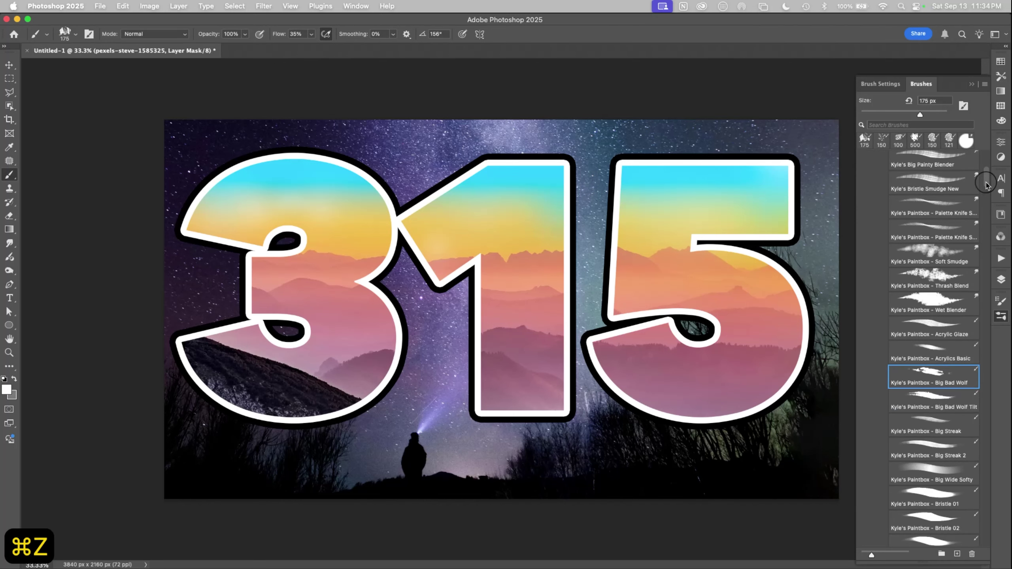
left_click(936, 401)
mouse_move(797, 183)
left_mouse_down()
mouse_move(682, 199)
mouse_move(665, 187)
left_mouse_up()
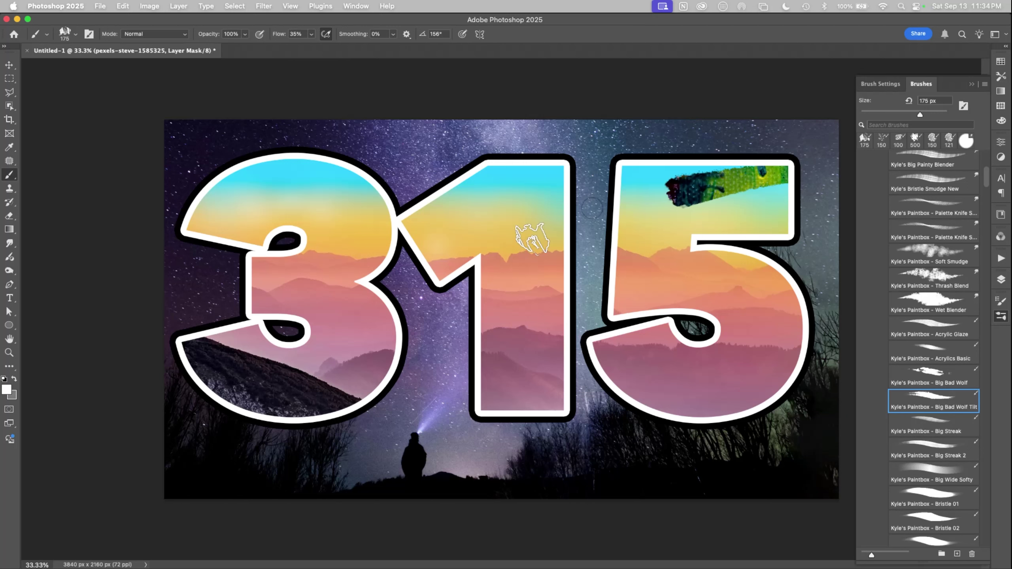
key("super+z")
Try the Paintbox Acrylic Glaze brush on the mask across the 5's upper bar and undo the stroke.
key("r")
key("b")
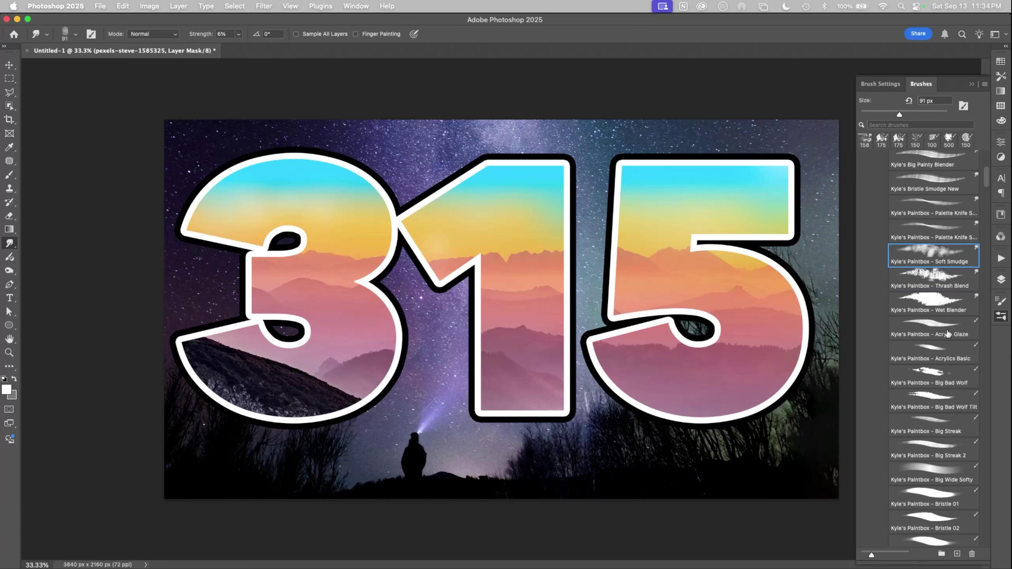
left_click(949, 334)
mouse_move(797, 184)
left_mouse_down()
mouse_move(775, 176)
mouse_move(701, 191)
left_mouse_up()
key("super+z")
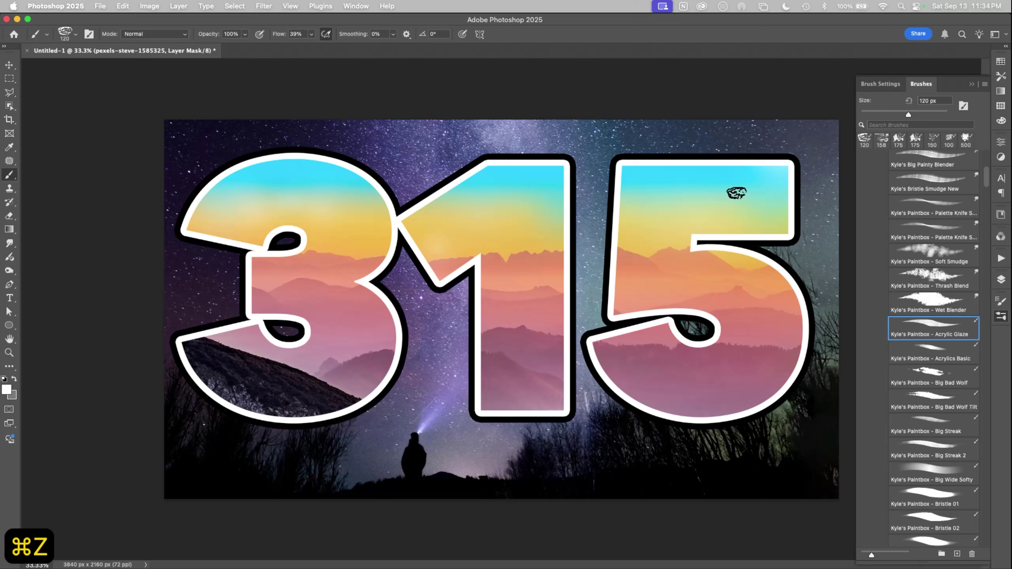
Paint white on the mask with the Big Bad Wolf Tilt brush at 600 px, revealing the painting across the tops of the 5 and 1.
left_click(942, 407)
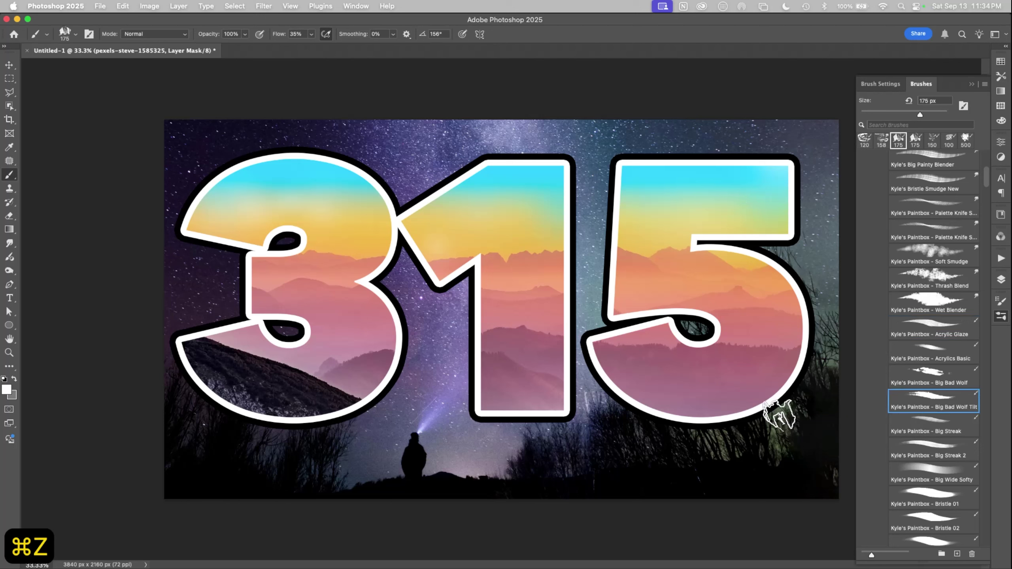
key("bracketright")
key("bracketright")
key("bracketright")
key("bracketright")
key("bracketright")
key("bracketright")
mouse_move(777, 191)
left_mouse_down()
mouse_move(713, 179)
mouse_move(554, 199)
left_mouse_up()
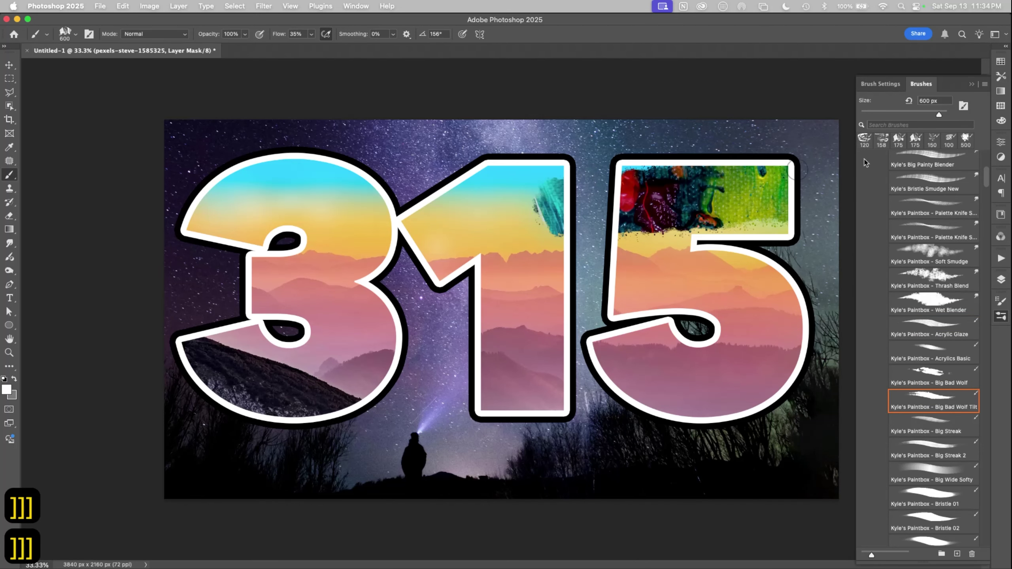
left_click_drag(813, 196, 524, 283)
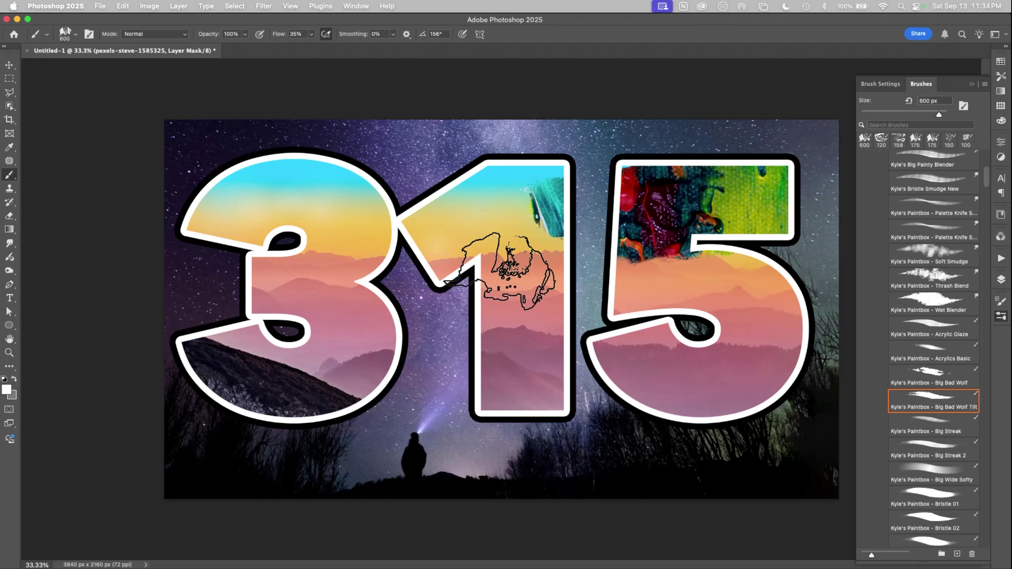
mouse_move(504, 271)
left_mouse_down()
mouse_move(497, 170)
mouse_move(532, 200)
mouse_move(385, 260)
left_mouse_up()
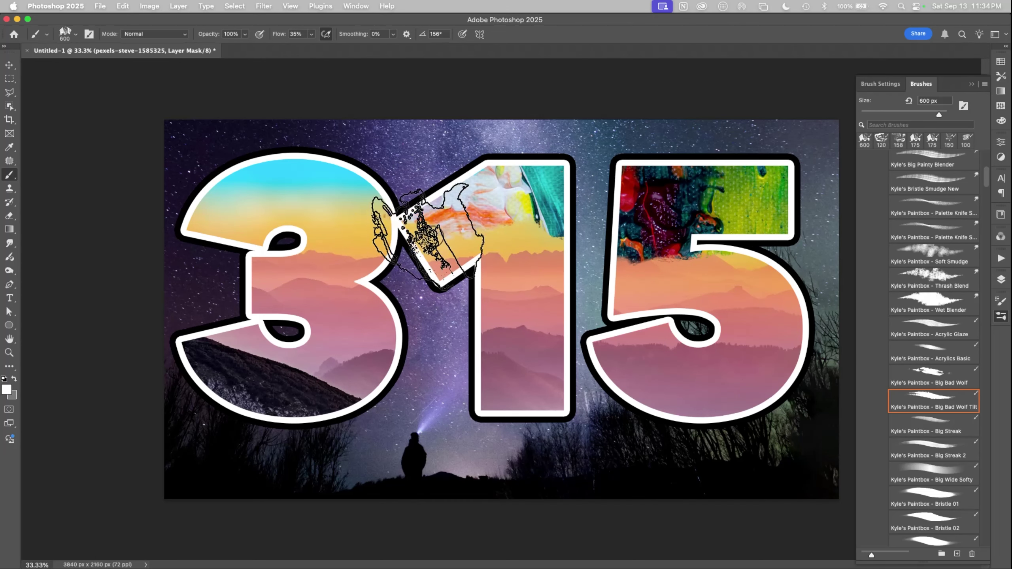
Paint white on the mask to reveal the painting across the upper and middle parts of the 3 and down the 1.
left_click_drag(279, 215, 363, 267)
left_click(410, 133)
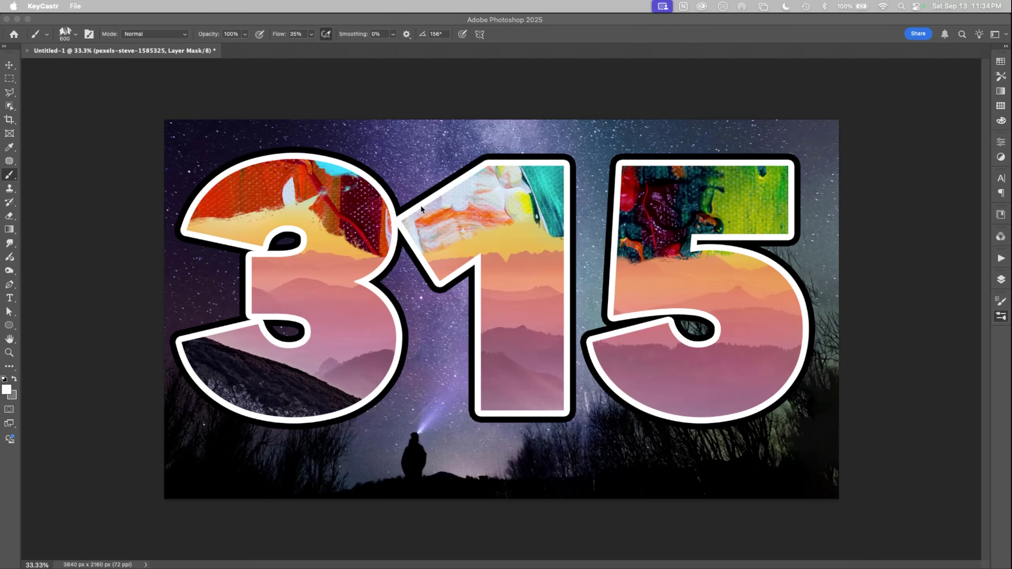
left_click(364, 232)
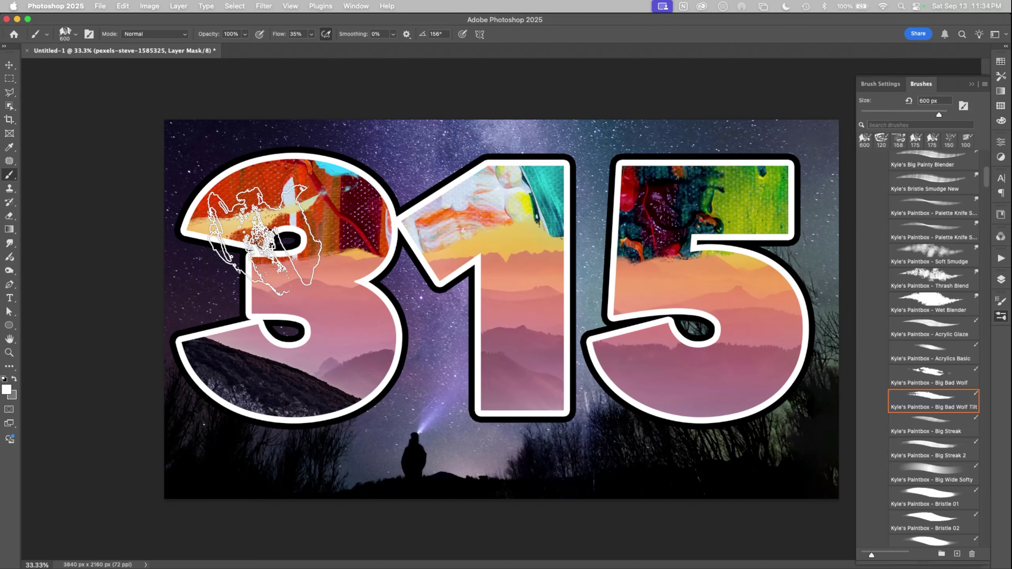
mouse_move(391, 239)
left_mouse_down()
mouse_move(362, 215)
mouse_move(287, 239)
left_mouse_up()
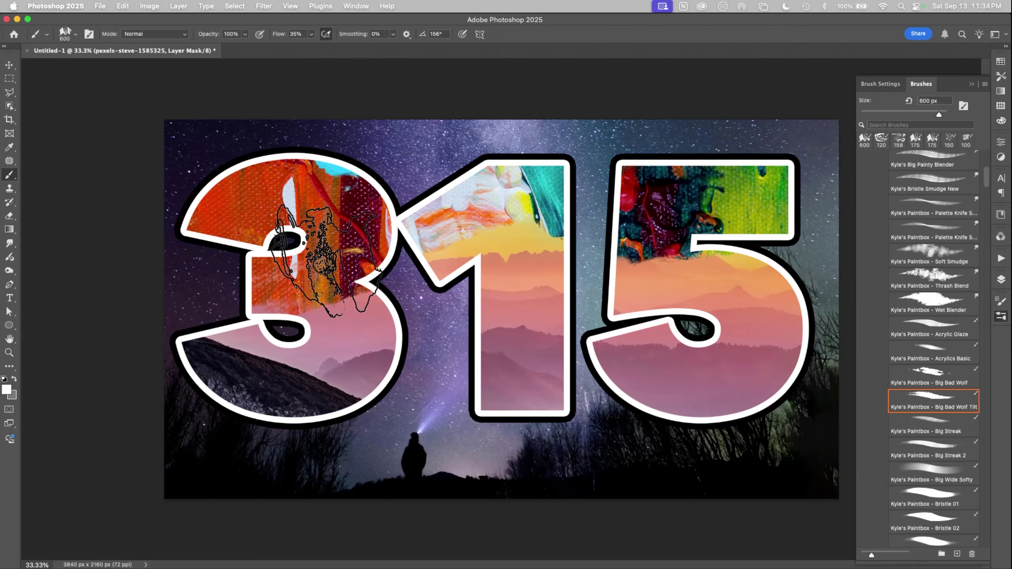
mouse_move(573, 222)
left_mouse_down()
mouse_move(502, 303)
mouse_move(772, 331)
mouse_move(783, 321)
mouse_move(601, 327)
mouse_move(814, 318)
mouse_move(575, 337)
mouse_move(858, 324)
mouse_move(786, 344)
mouse_move(719, 313)
mouse_move(632, 292)
mouse_move(837, 269)
left_mouse_up()
Paint black on the mask to hide the painting across the middle of the numerals, cutting a ragged edge through the 5, 1 and 3.
key("x")
key("d")
key("x")
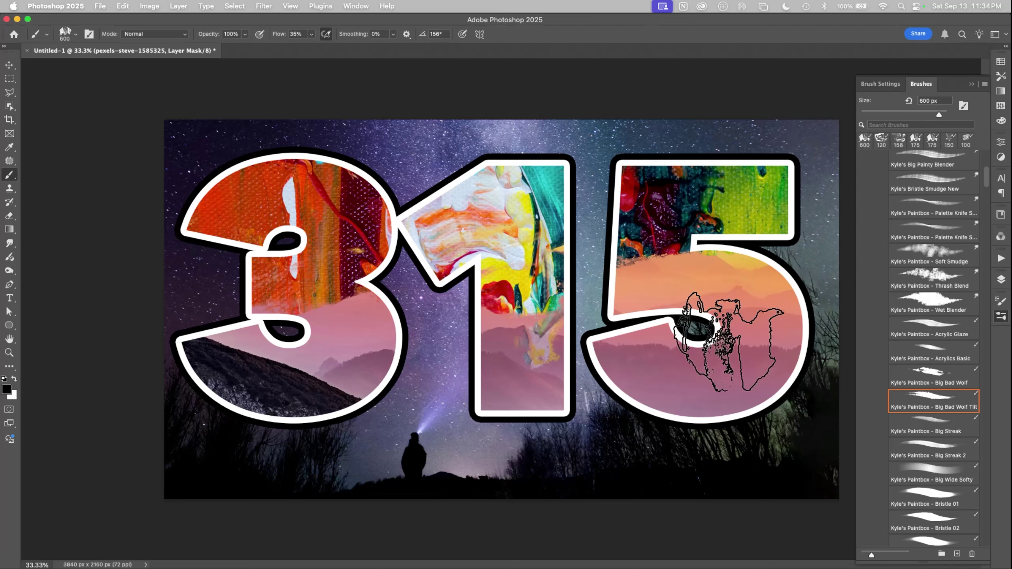
mouse_move(729, 343)
left_mouse_down()
mouse_move(599, 237)
mouse_move(723, 215)
mouse_move(701, 204)
mouse_move(522, 287)
left_mouse_up()
Paint white over the mask from the 3's base to the 5 to reveal the painting across nearly all of the numerals.
key("x")
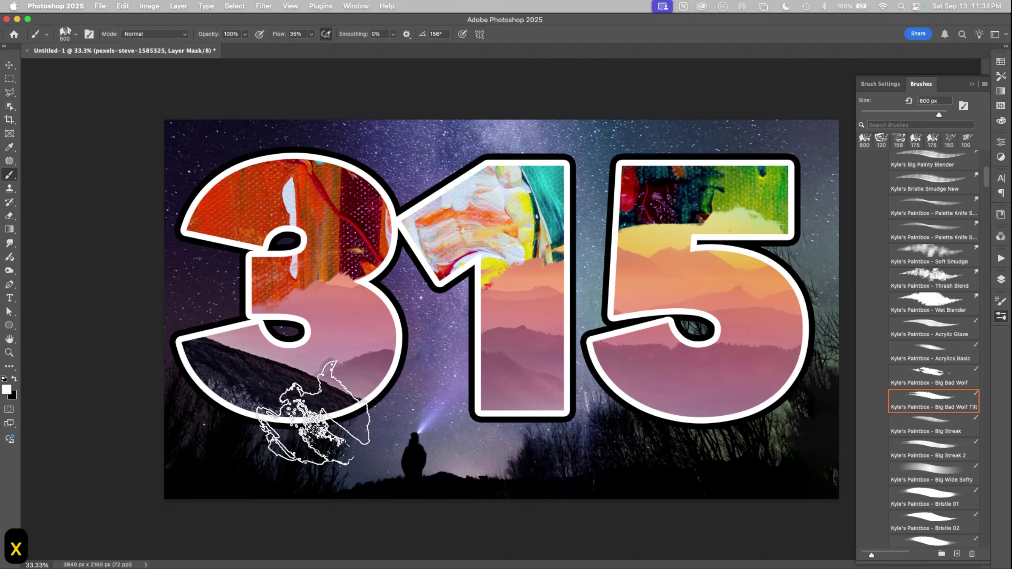
mouse_move(313, 412)
left_mouse_down()
mouse_move(305, 321)
mouse_move(293, 304)
mouse_move(333, 332)
mouse_move(221, 351)
mouse_move(298, 435)
mouse_move(338, 440)
mouse_move(373, 366)
mouse_move(646, 423)
mouse_move(615, 426)
mouse_move(693, 237)
mouse_move(750, 339)
mouse_move(713, 397)
mouse_move(694, 407)
mouse_move(723, 396)
left_mouse_up()
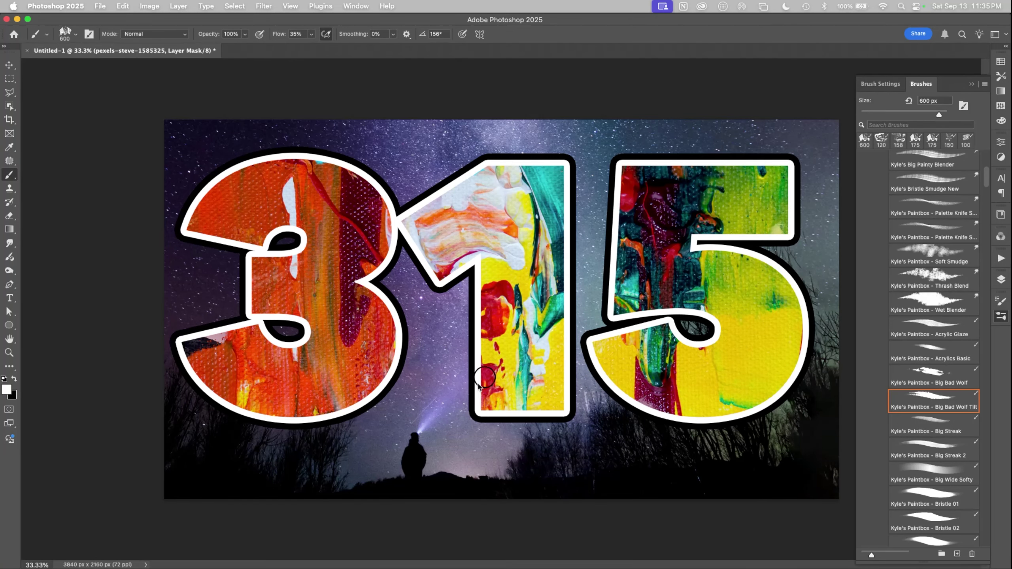
Set the clipped abstract painting layer's blend mode to Lighten and rasterize the layer.
key("F7")
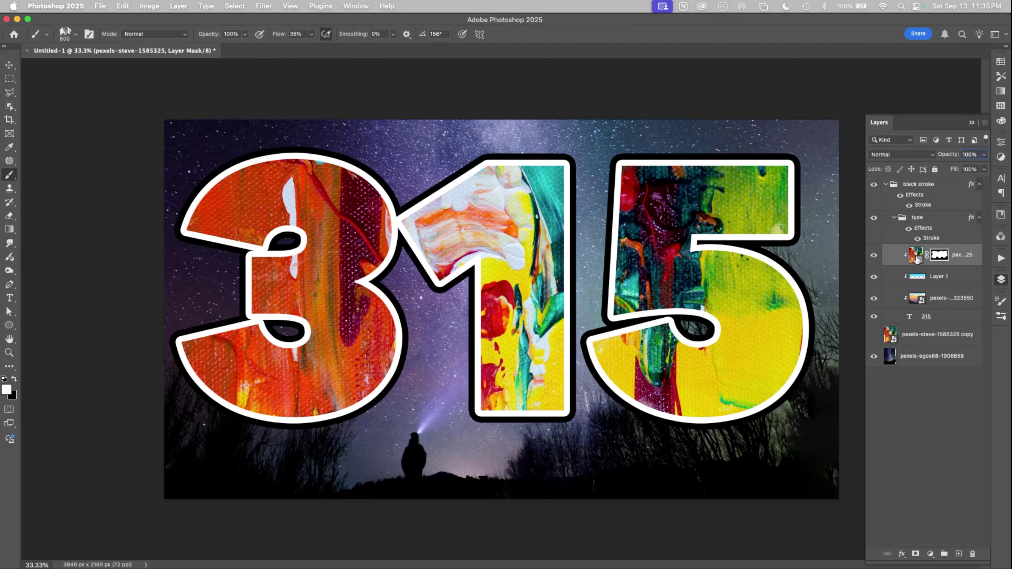
left_click(916, 257)
left_click(924, 156)
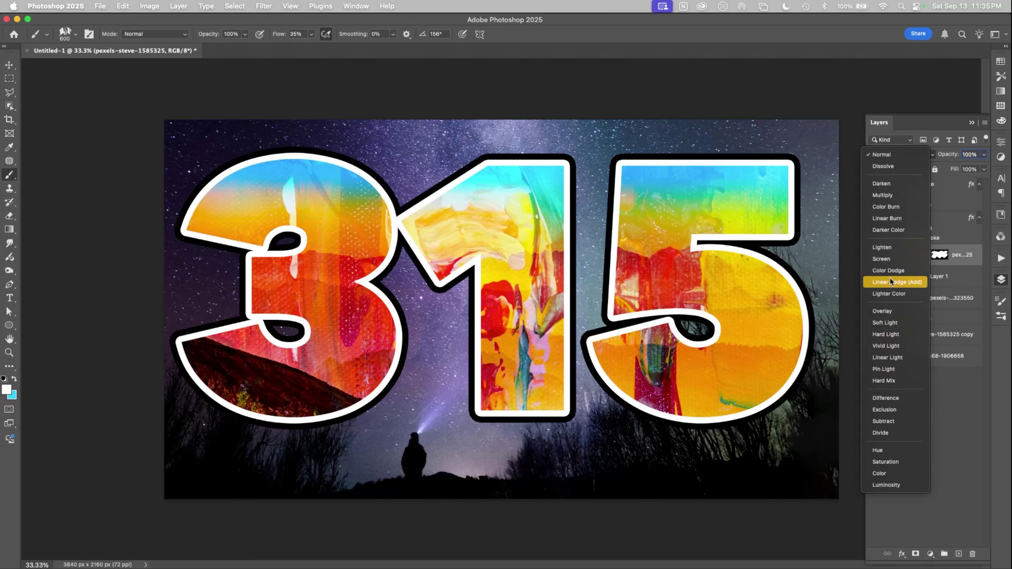
left_click(882, 247)
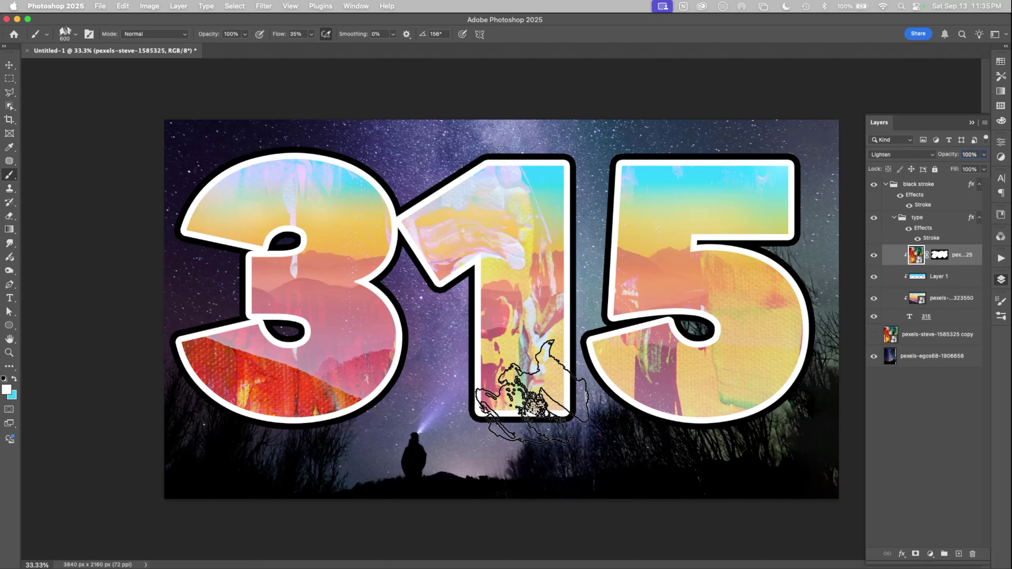
right_click(978, 259)
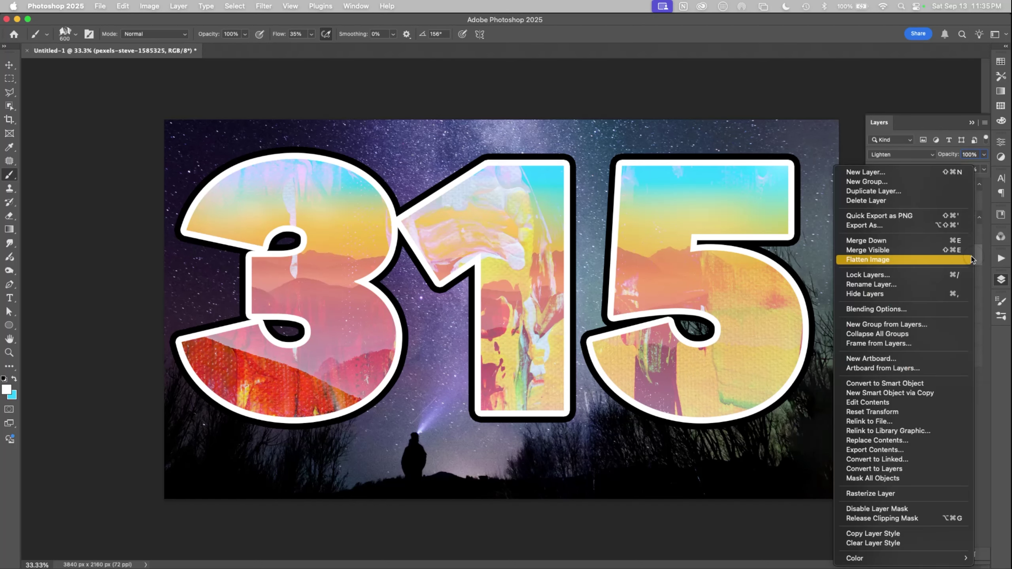
left_click(891, 495)
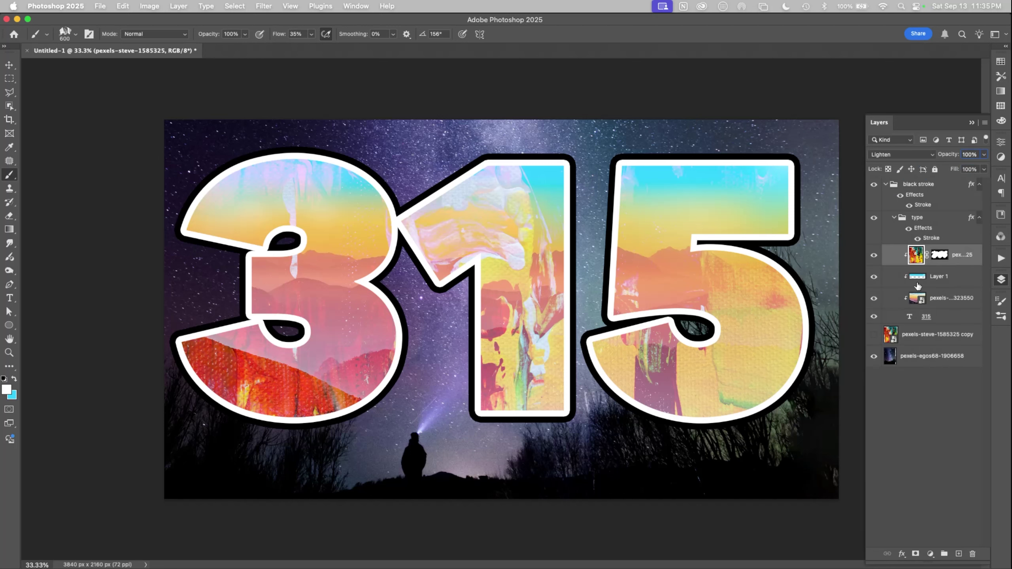
Try a Hue/Saturation adjustment on the painting layer with hue -35, saturation -43 and lightness +17.
key("super+u")
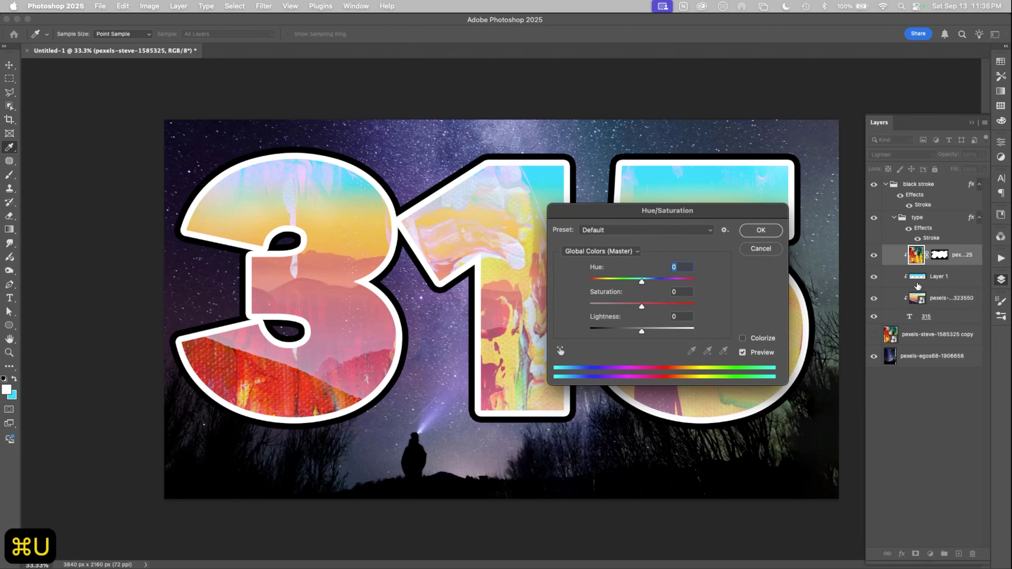
left_click_drag(711, 216, 850, 262)
left_click_drag(780, 353, 674, 357)
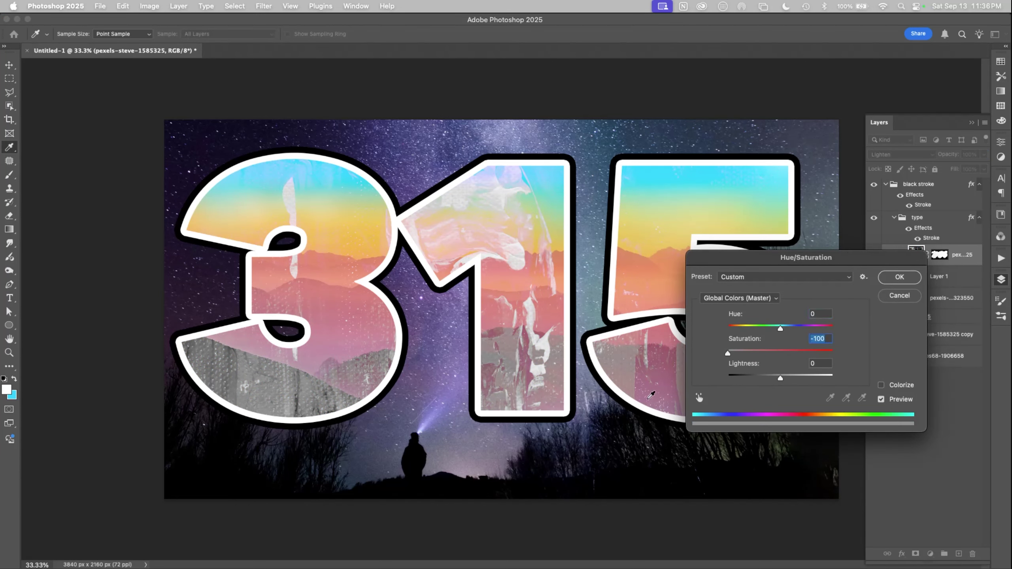
left_click(758, 353)
mouse_move(781, 328)
left_mouse_down()
mouse_move(790, 329)
mouse_move(762, 330)
left_mouse_up()
left_click_drag(780, 378, 786, 379)
Reset the adjustment's saturation and hue to 0, set lightness to -8, and apply it to the painting layer.
left_click(816, 339)
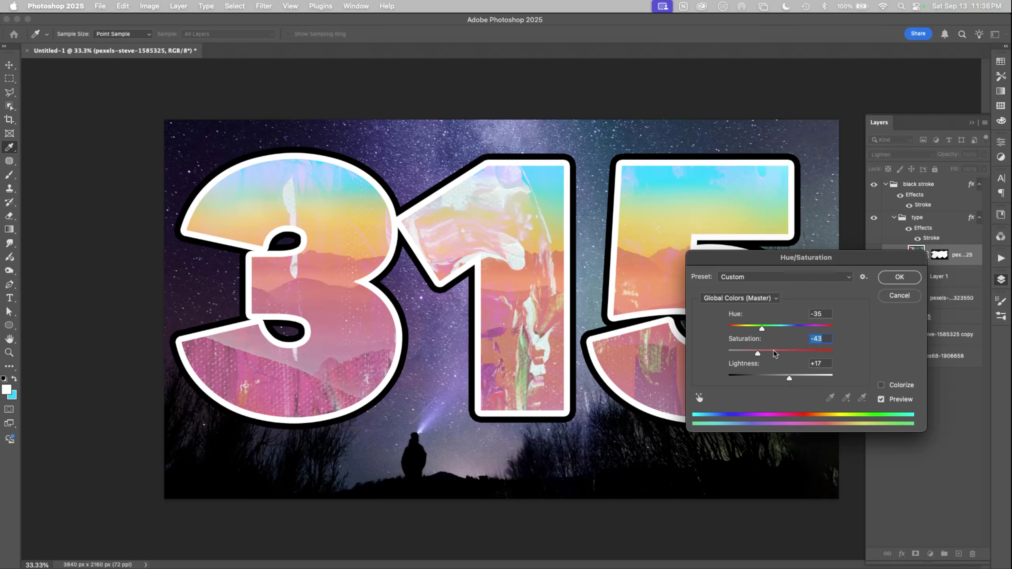
type("0")
left_click(816, 314)
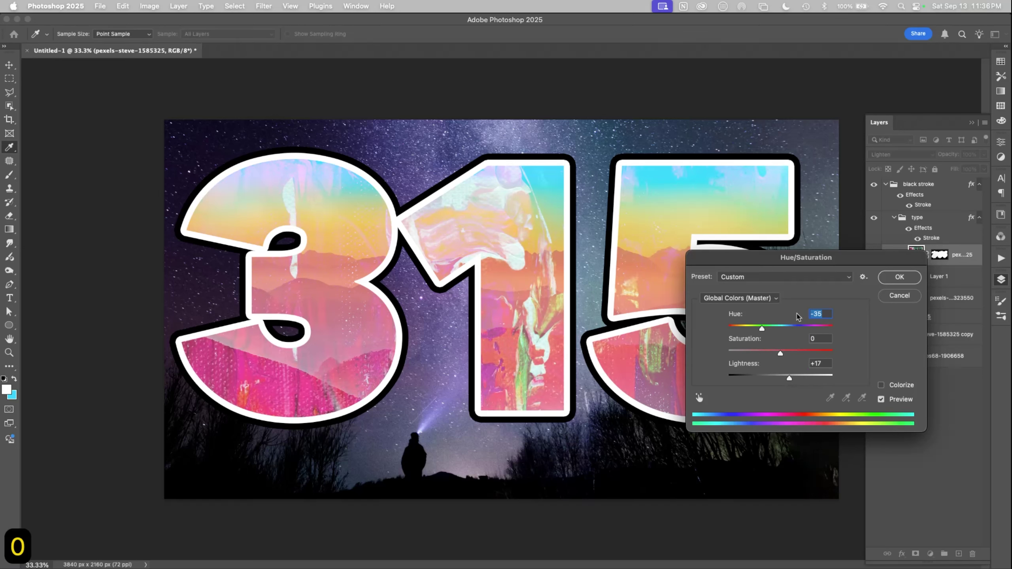
type("0")
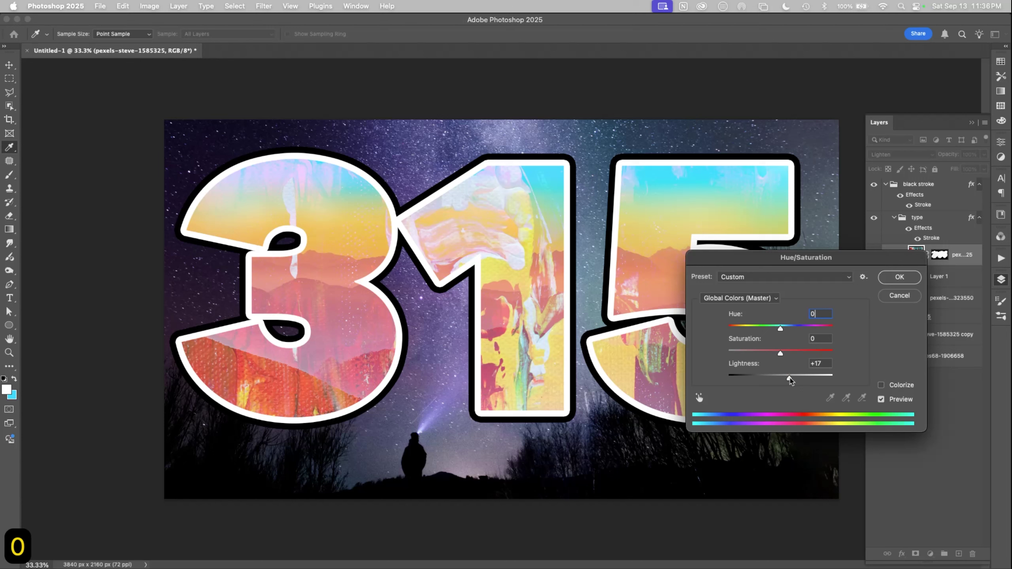
left_click_drag(789, 378, 776, 381)
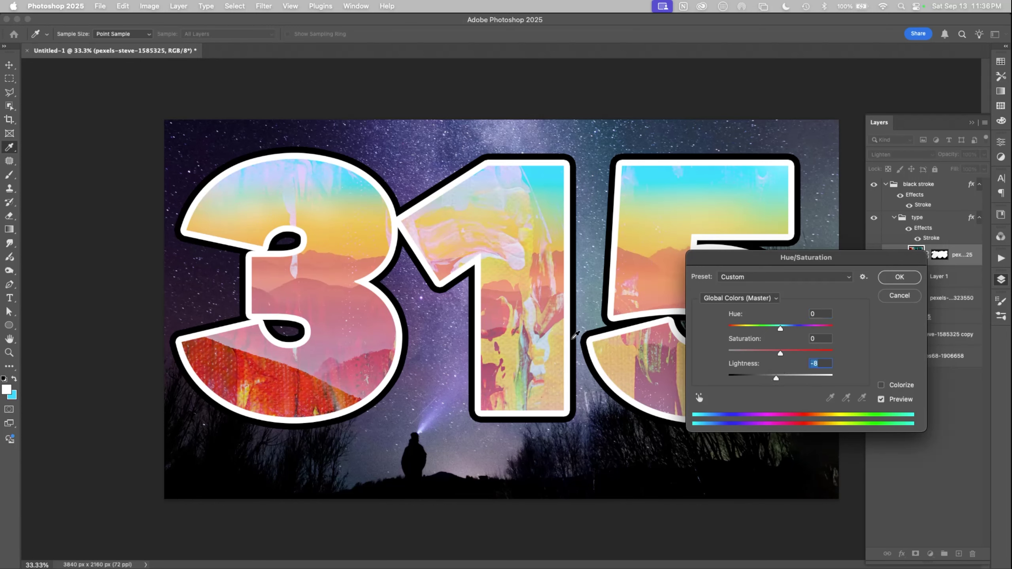
left_click(898, 278)
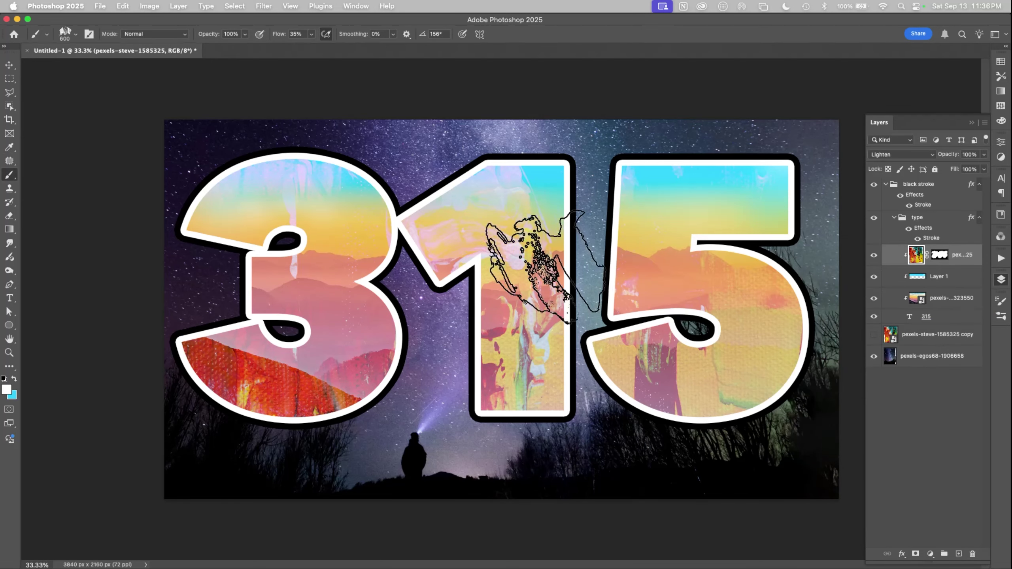
Switch to Firefox and search Pexels for "paper texture".
key("super+Tab")
key("super+Tab")
key("super+Tab")
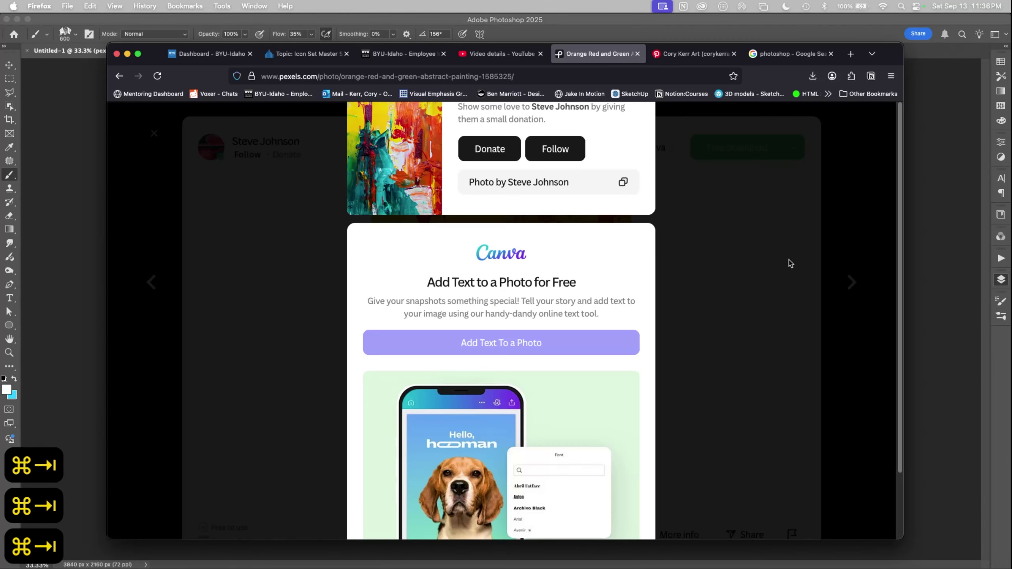
left_click(791, 264)
left_click(269, 124)
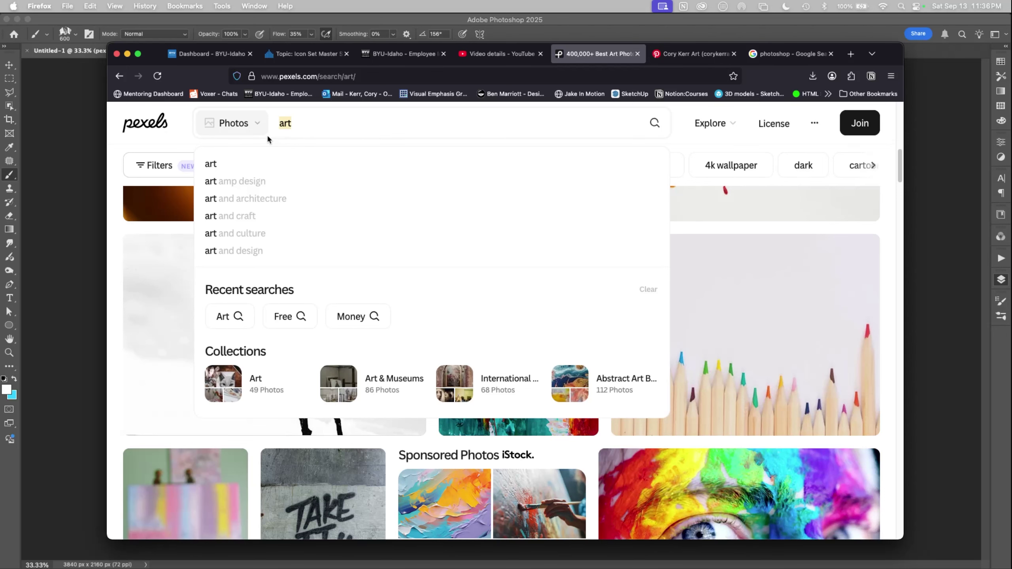
type("paper te")
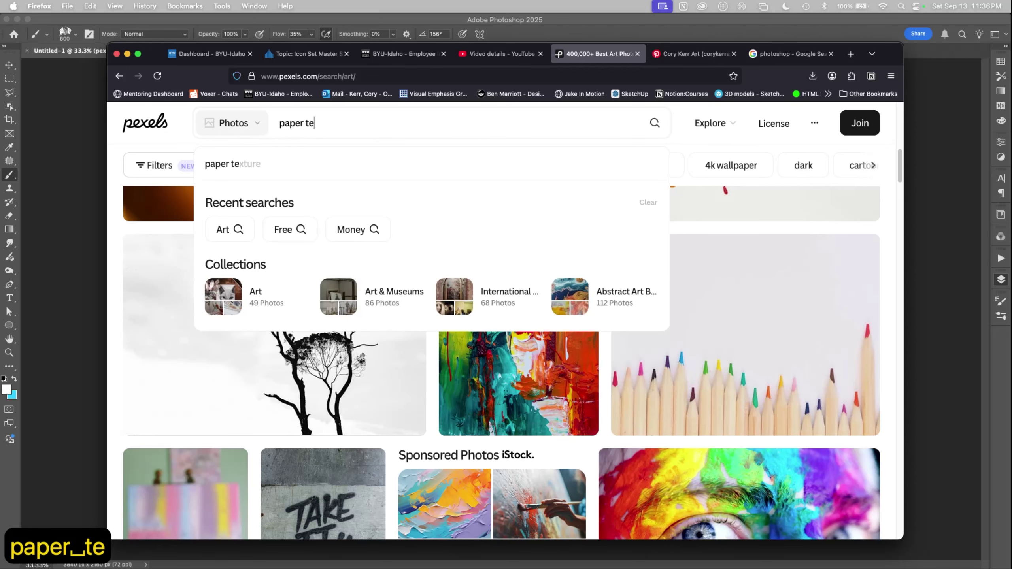
type("xture")
key("Return")
Download the wrinkly white paper photo from the search results and copy its photo credit.
left_click(191, 377)
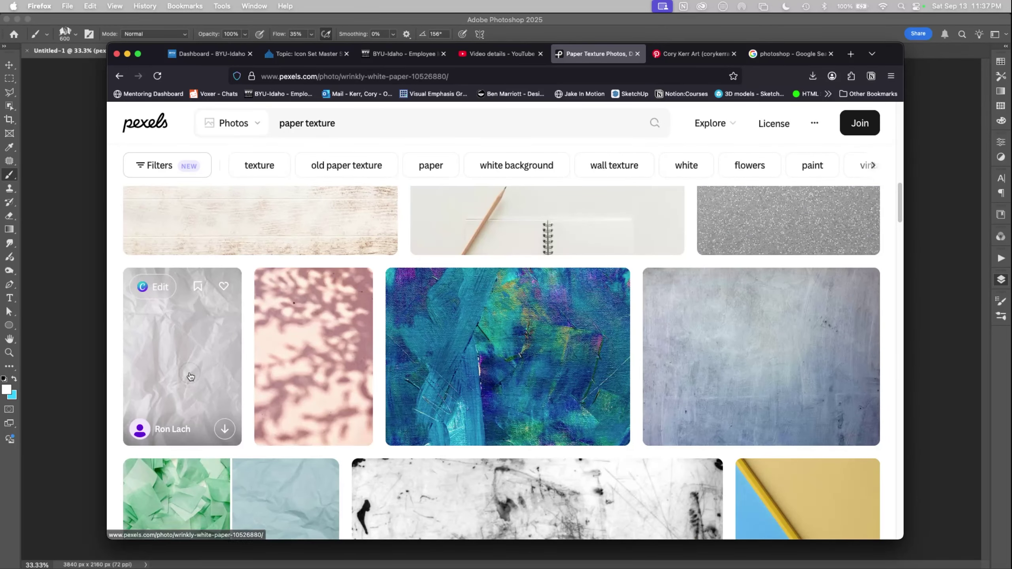
left_click(737, 150)
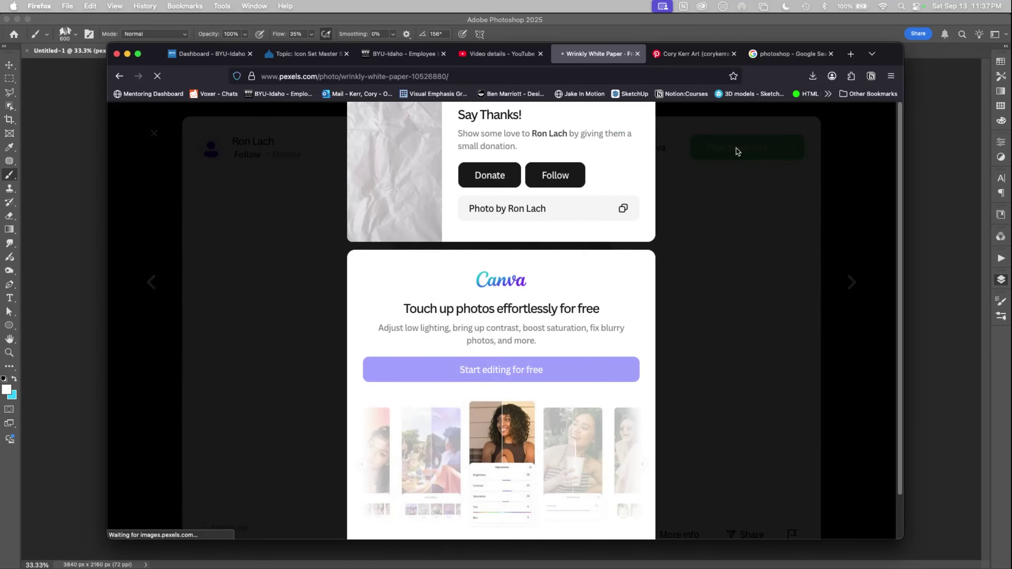
left_click(622, 208)
Switch to TextEdit and paste the paper photo's credit below the existing photo credits.
key("super+Tab")
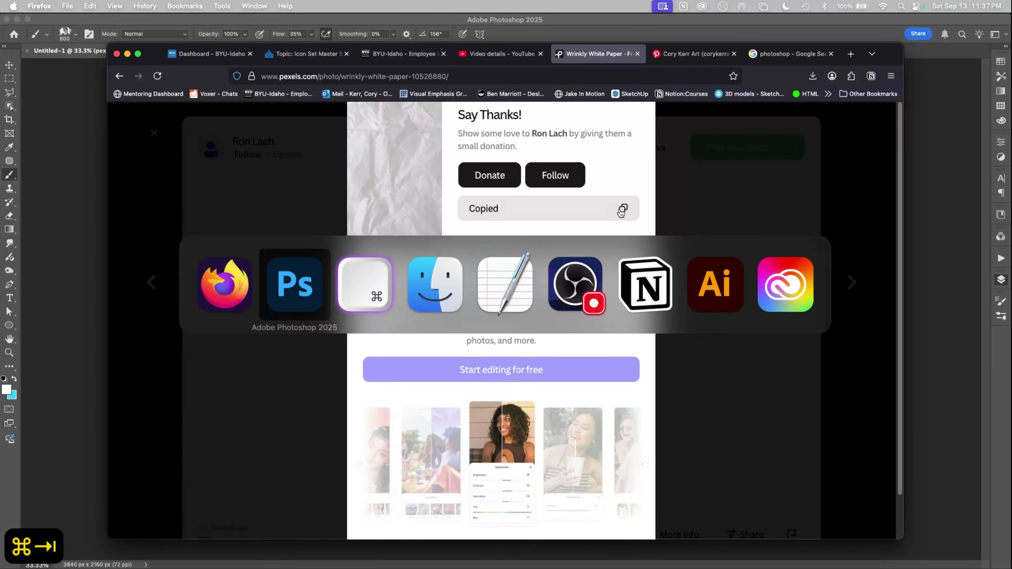
key("super+Tab")
key("super+Tab")
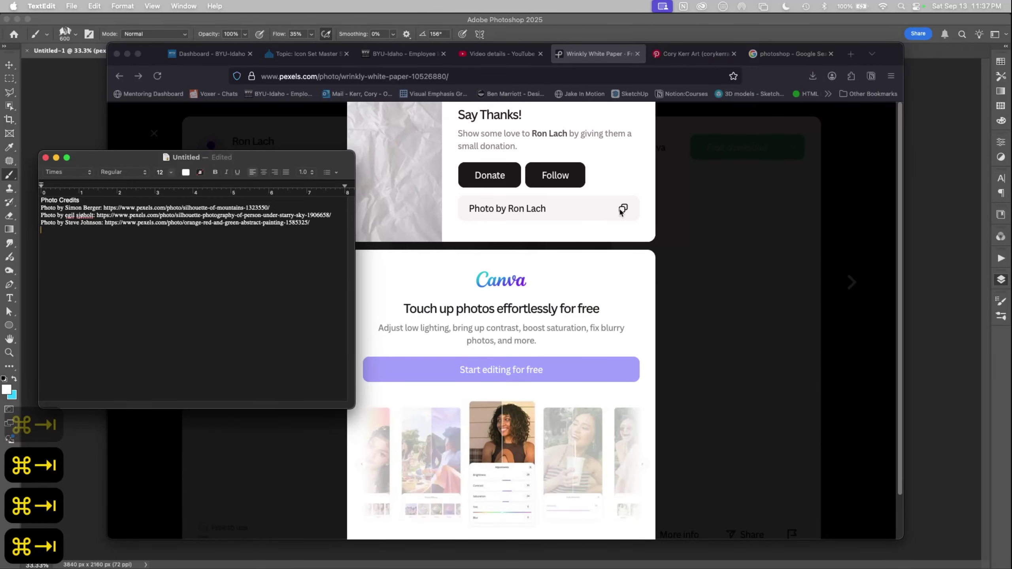
key("super+v")
Switch to Finder and place the downloaded wrinkled paper photo from the Downloads folder into the Photoshop composition.
key("super+Tab")
key("super+Tab")
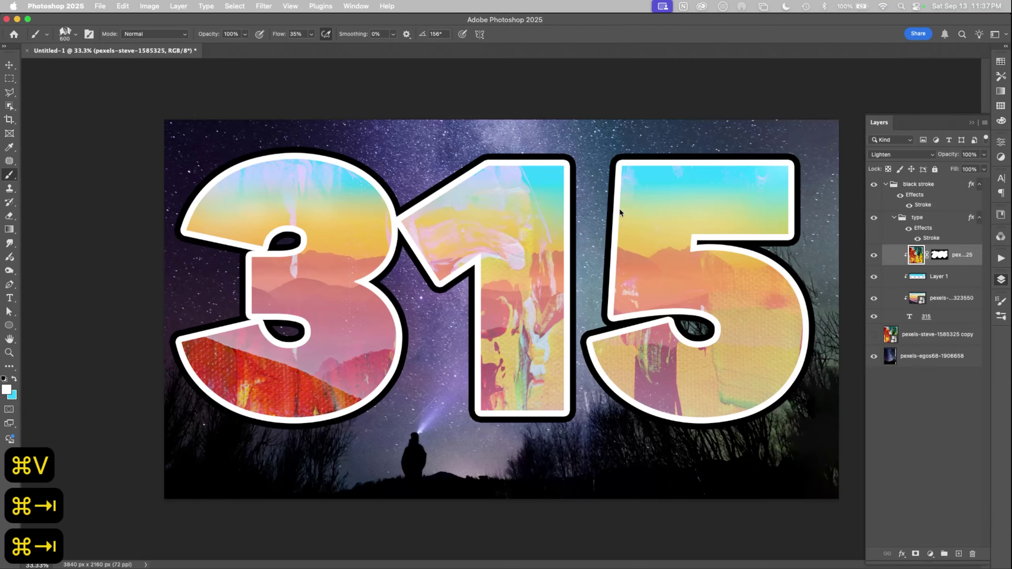
key("super+Tab")
key("super+Tab")
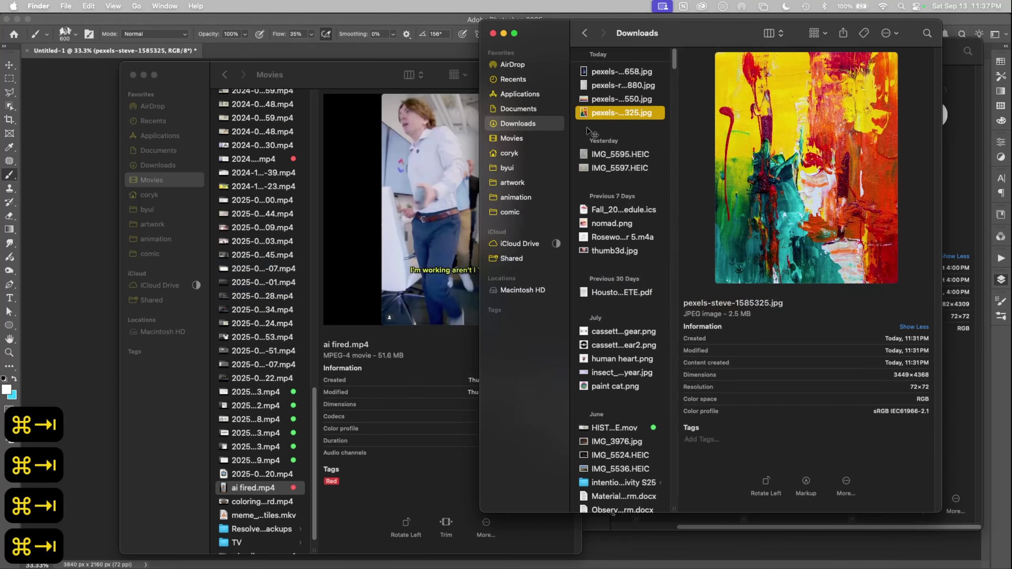
key("Up")
key("Up")
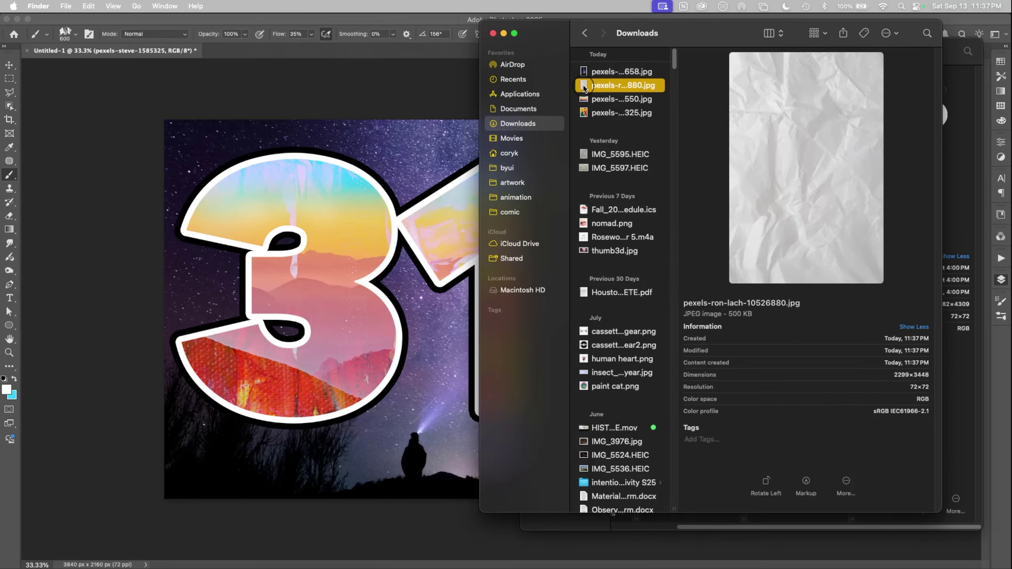
left_click_drag(584, 88, 343, 301)
Rotate the placed paper photo to -90 degrees, scale it to 106.38%, and clip it to the 315 numerals.
left_click_drag(636, 508, 799, 111)
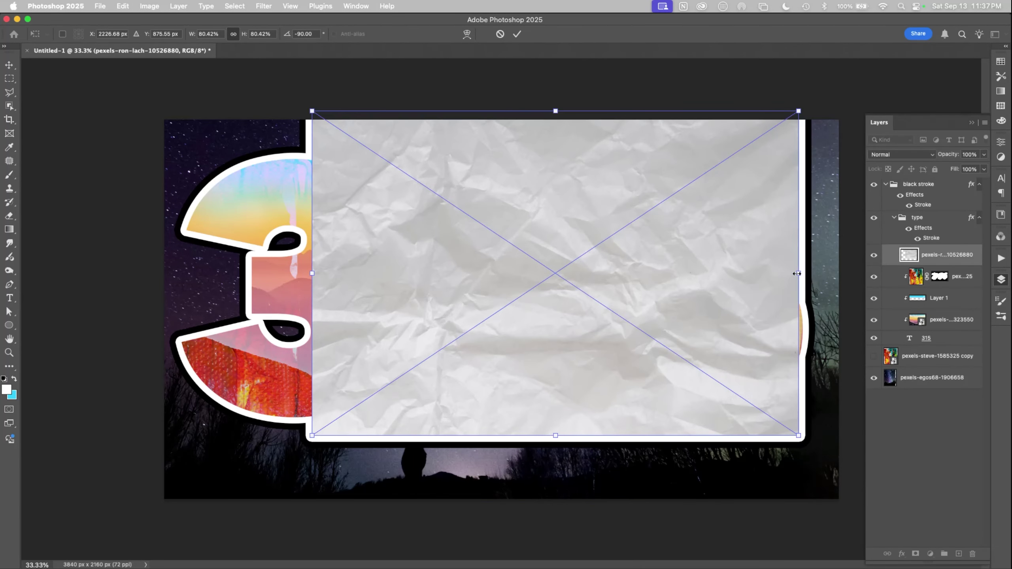
left_click_drag(797, 274, 819, 275)
left_click_drag(312, 273, 165, 309)
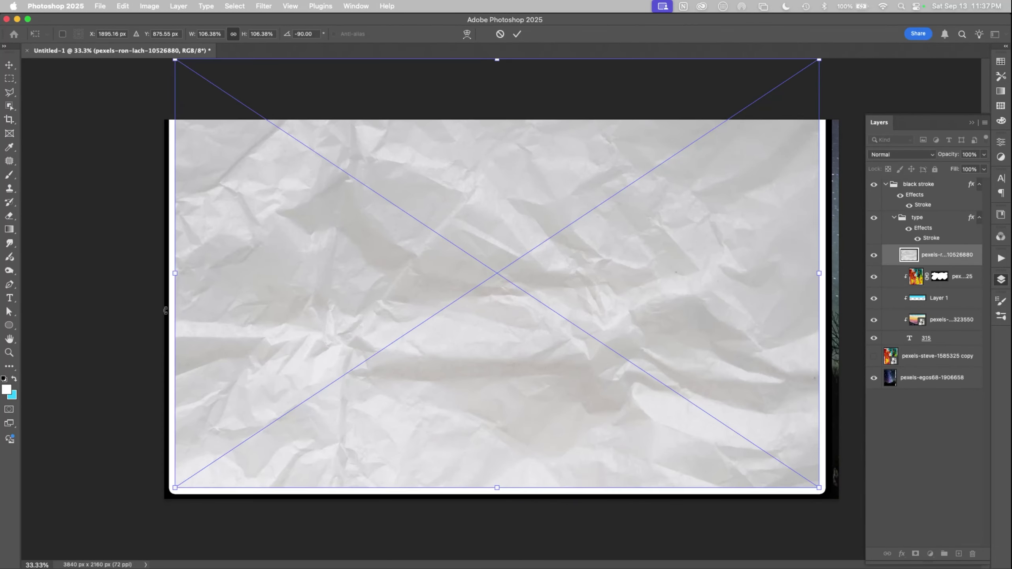
left_click(516, 34)
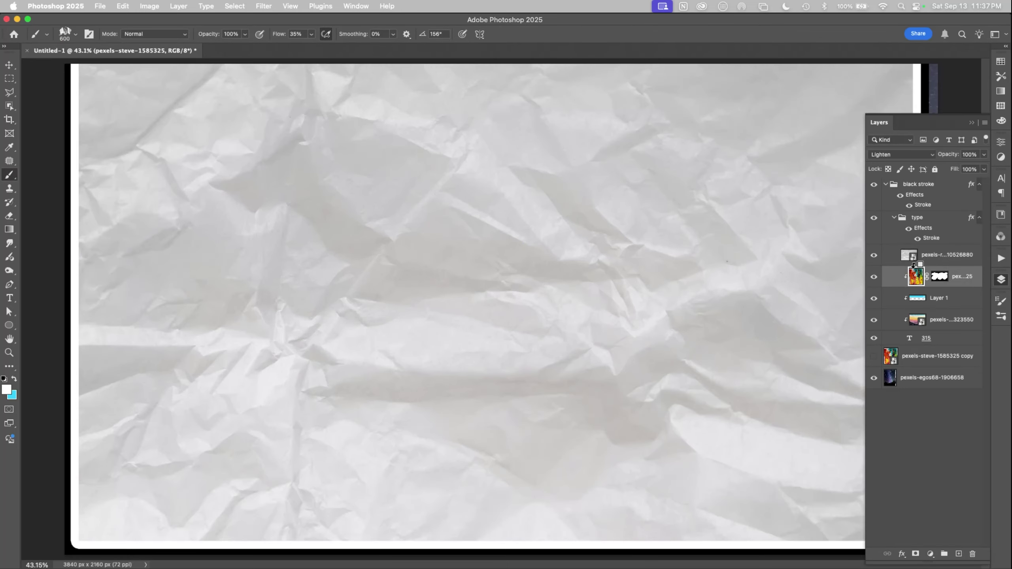
left_click(913, 265, "alt")
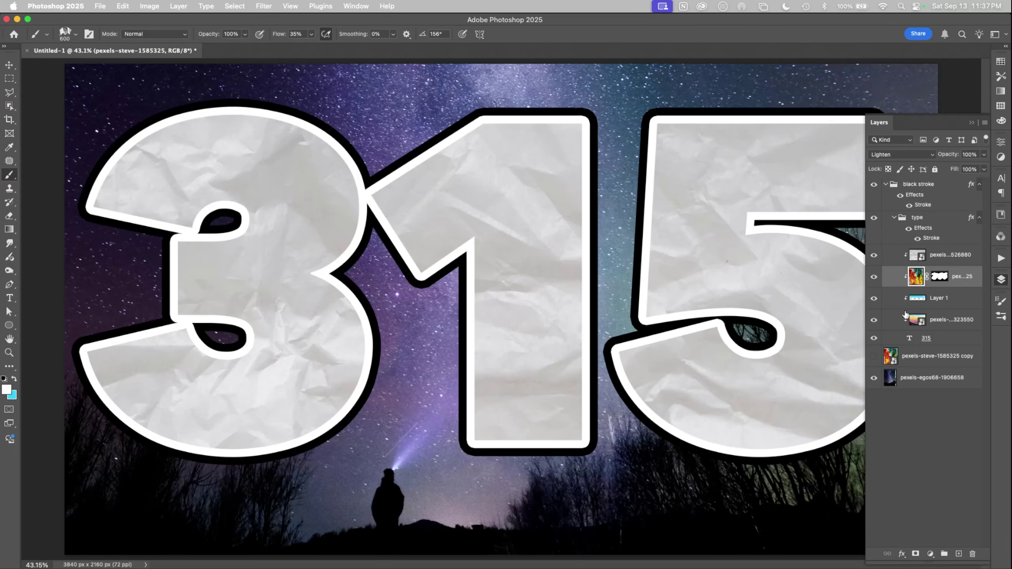
left_click(928, 155)
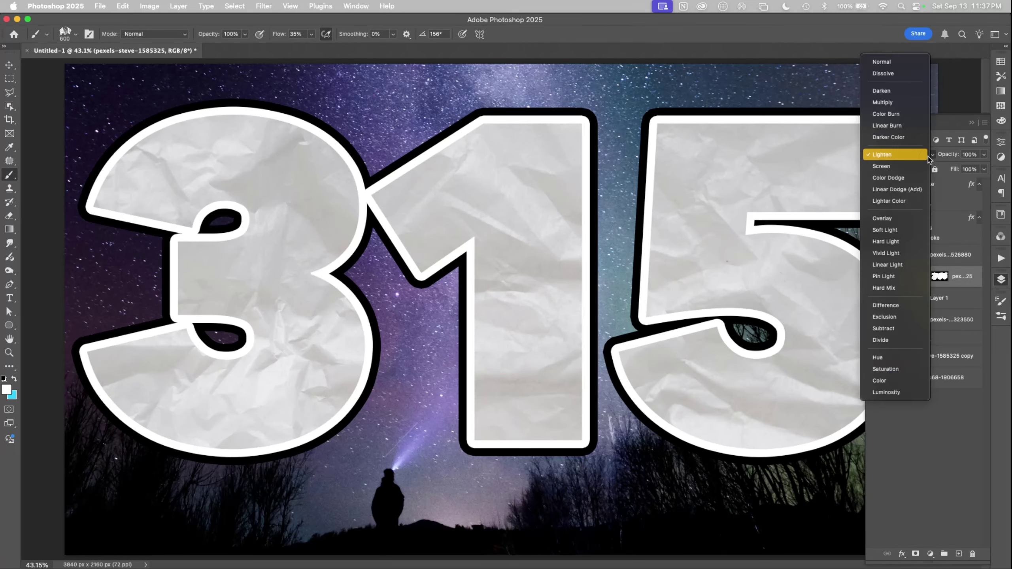
left_click(899, 104)
key("super+z")
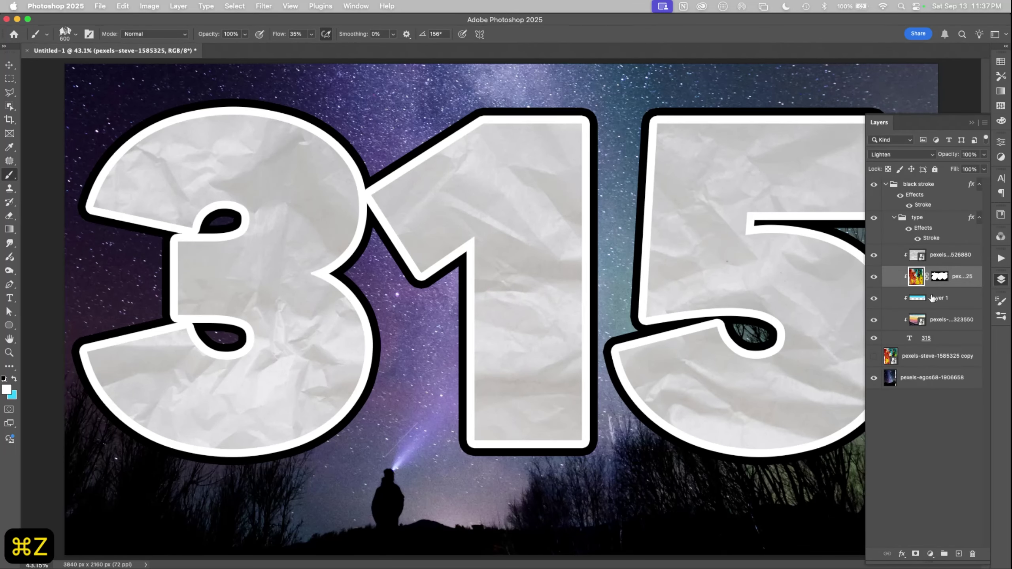
Set the clipped paper photo's blend mode to Multiply and move it below the masked painting layer.
left_click(914, 264)
left_click(923, 155)
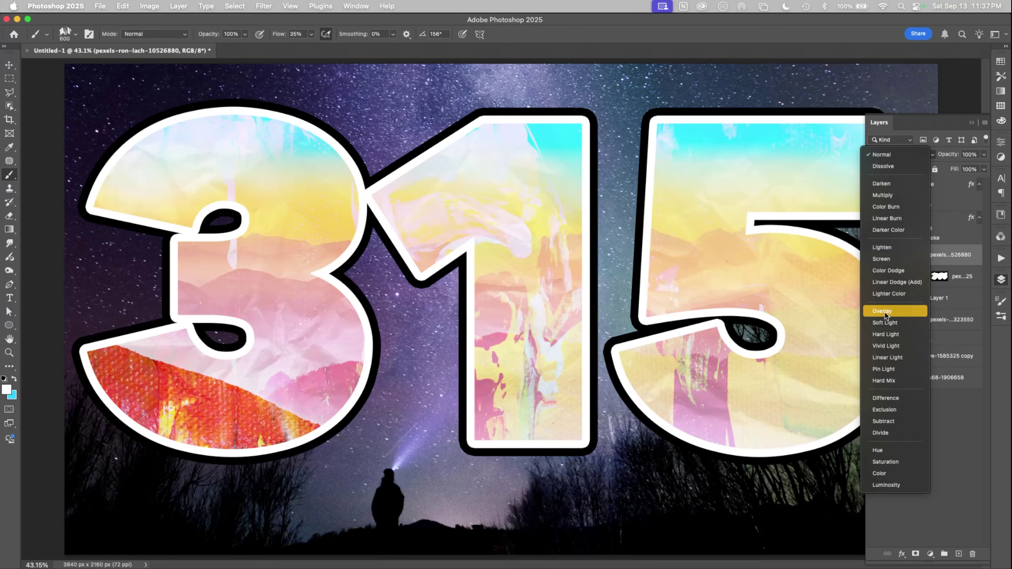
left_click(882, 195)
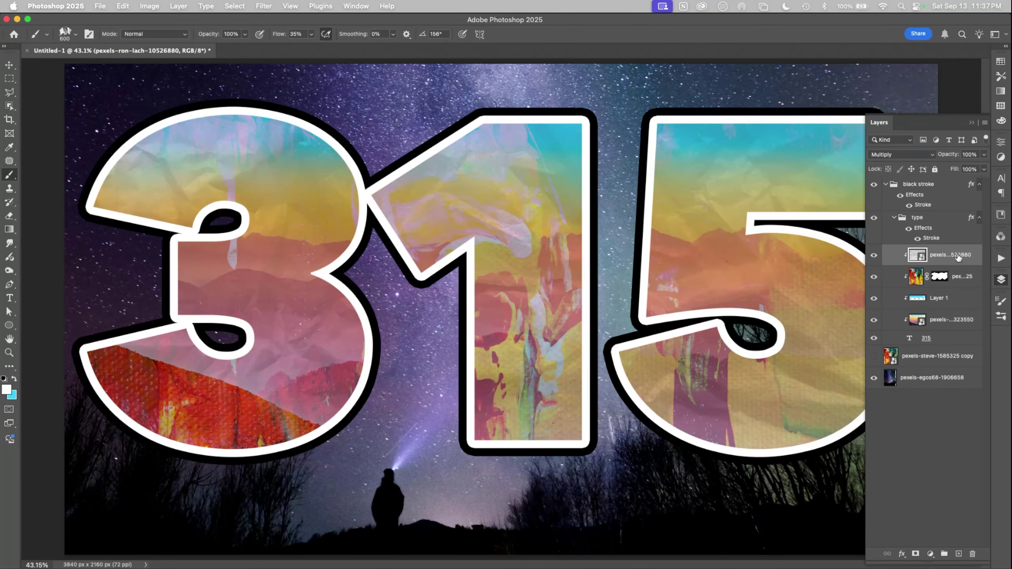
left_click_drag(959, 257, 956, 283)
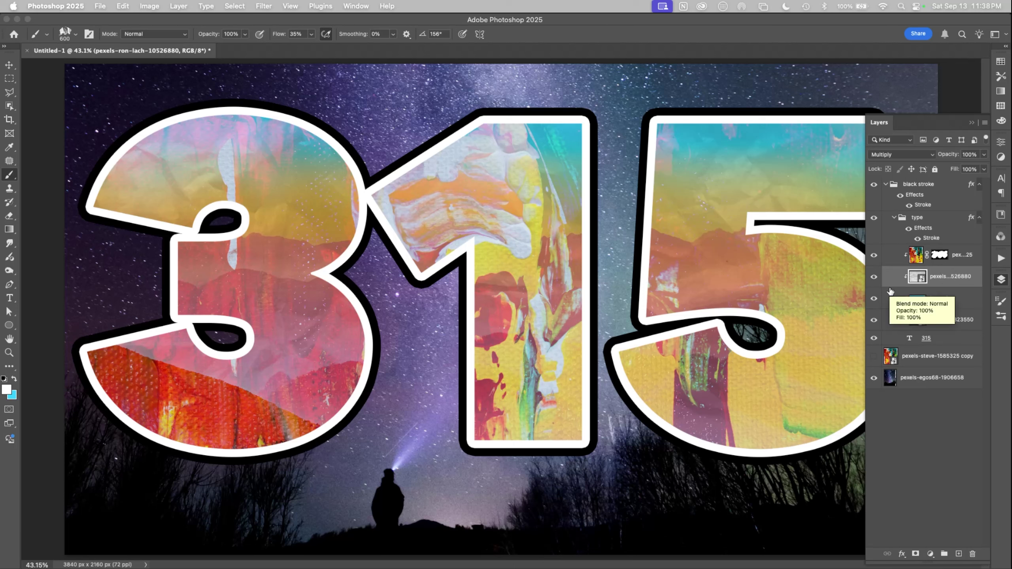
Collapse the type and black stroke groups, show the background painting copy, and blend it in Soft Light at 45% opacity.
left_click(902, 239)
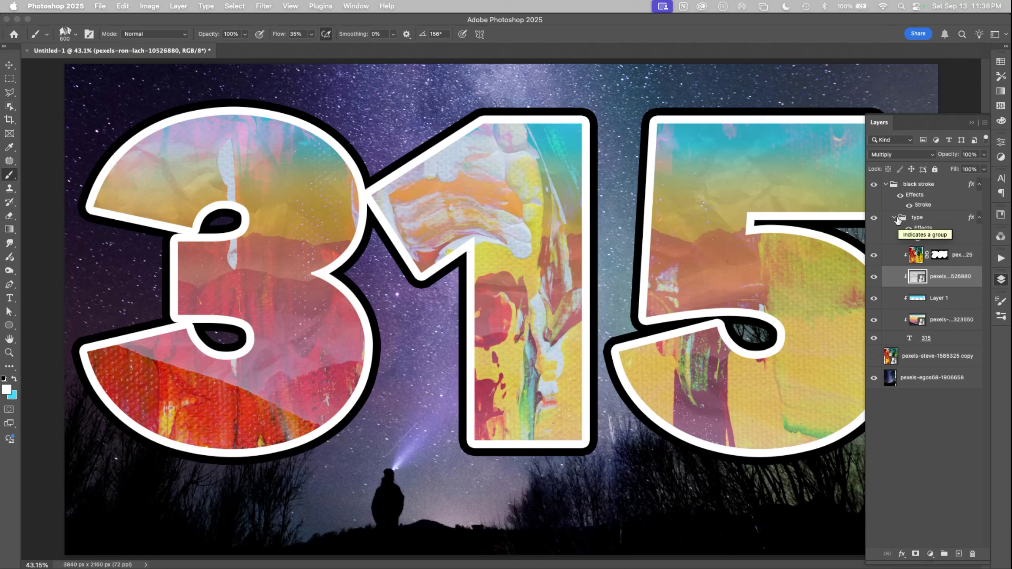
left_click(894, 218)
left_click(885, 185)
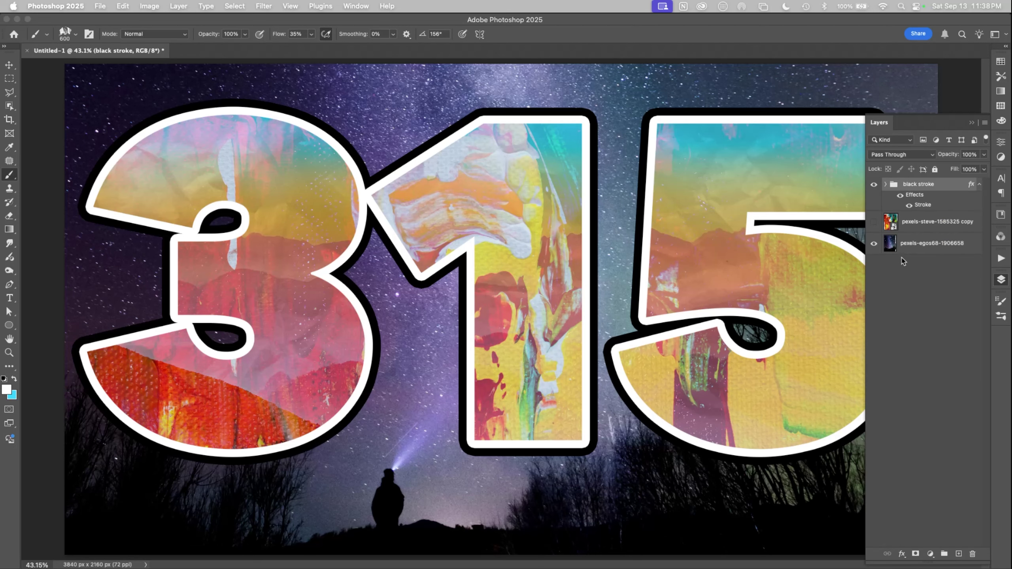
left_click(874, 226)
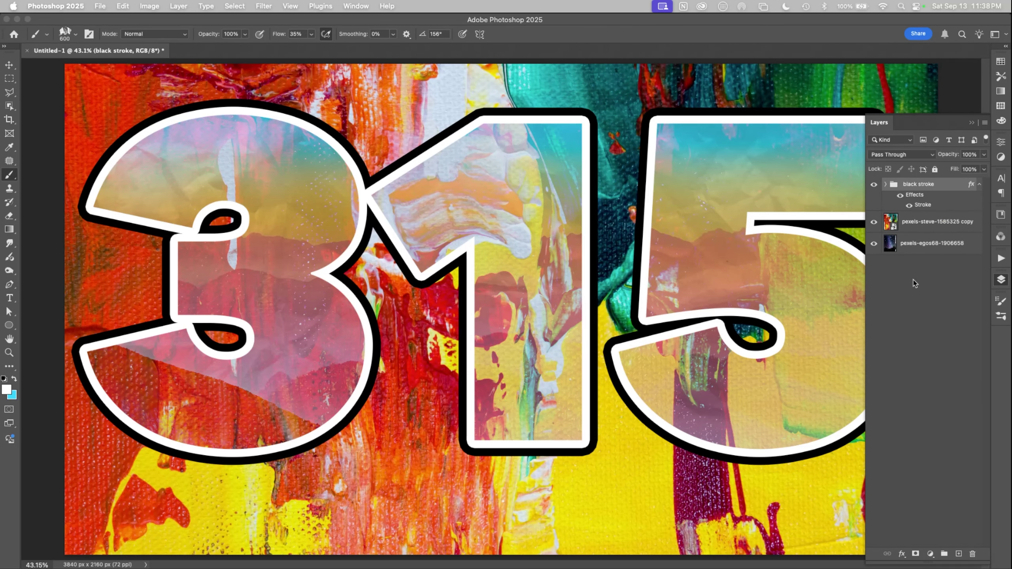
left_click(914, 226)
left_click(914, 156)
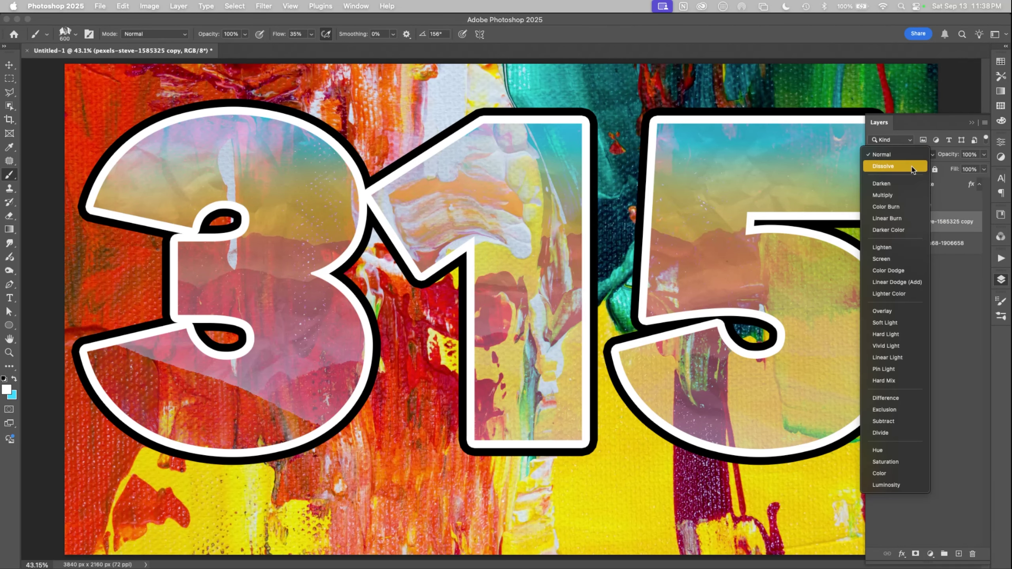
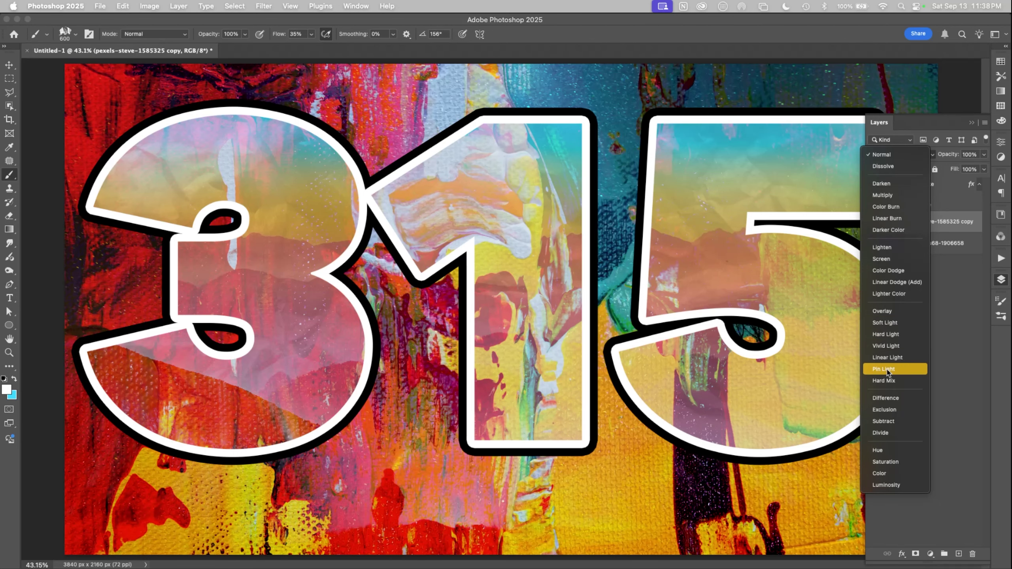
left_click(899, 325)
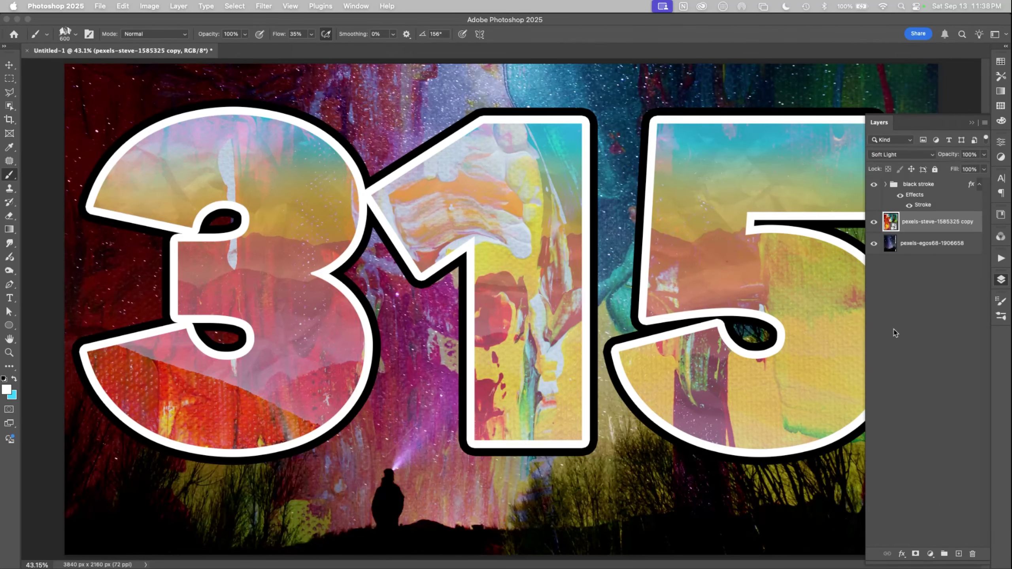
left_click_drag(943, 160, 910, 158)
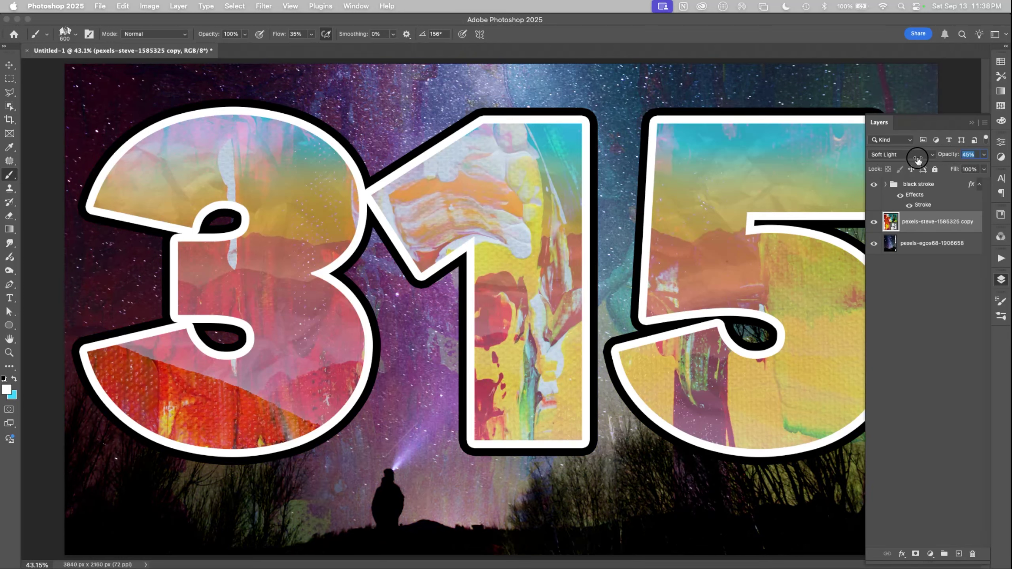
Compare the night sky background with and without the painting copy, and examine the whole composition.
left_click(874, 223)
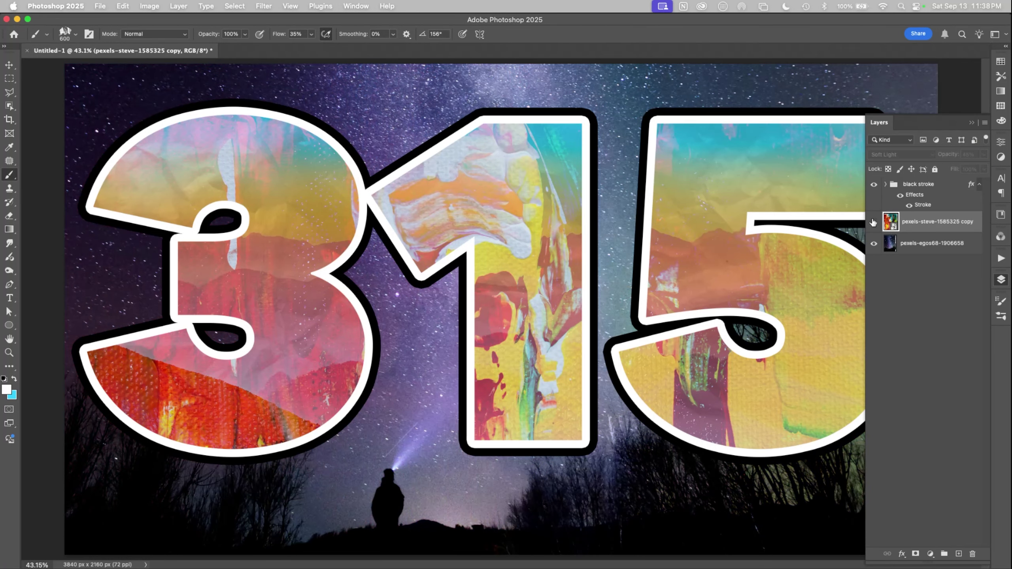
left_click(873, 223)
left_click(874, 223)
left_click(874, 223)
left_click(873, 222)
left_click(873, 223)
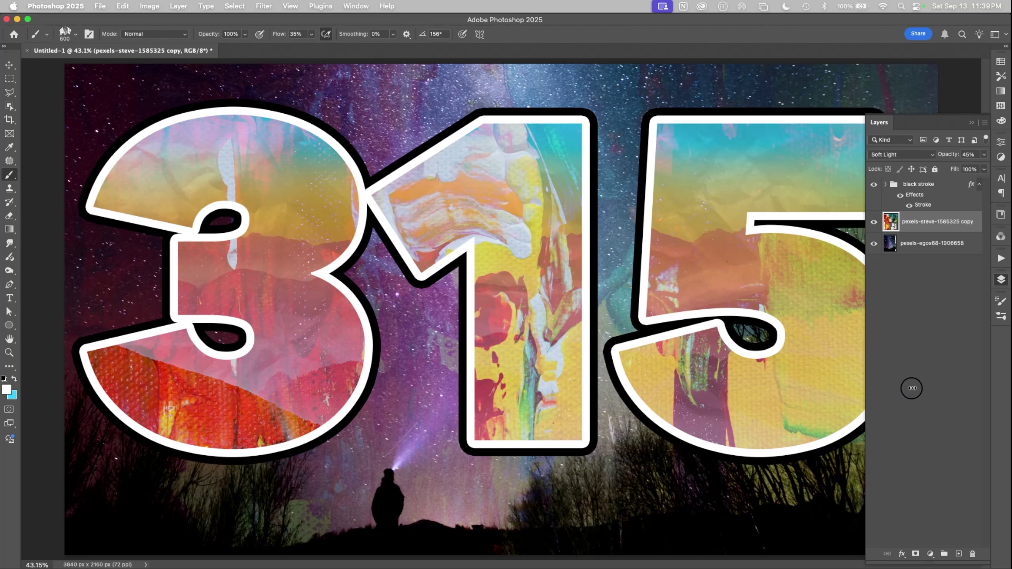
left_click(1001, 280)
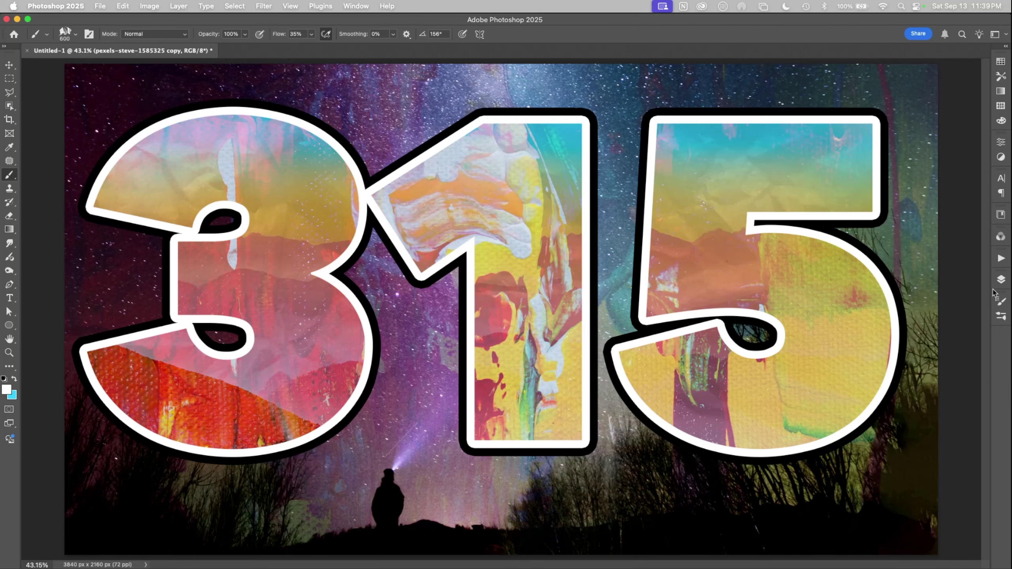
key("z")
left_click_drag(714, 430, 698, 447)
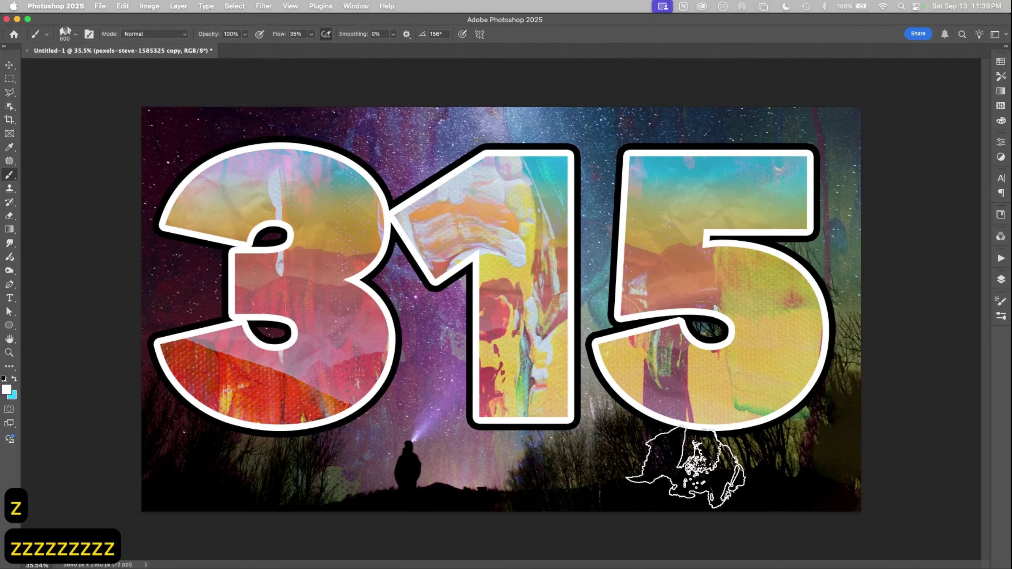
Add a layer named "center light" above the painting copy and set its blend mode to Overlay.
left_click(1001, 280)
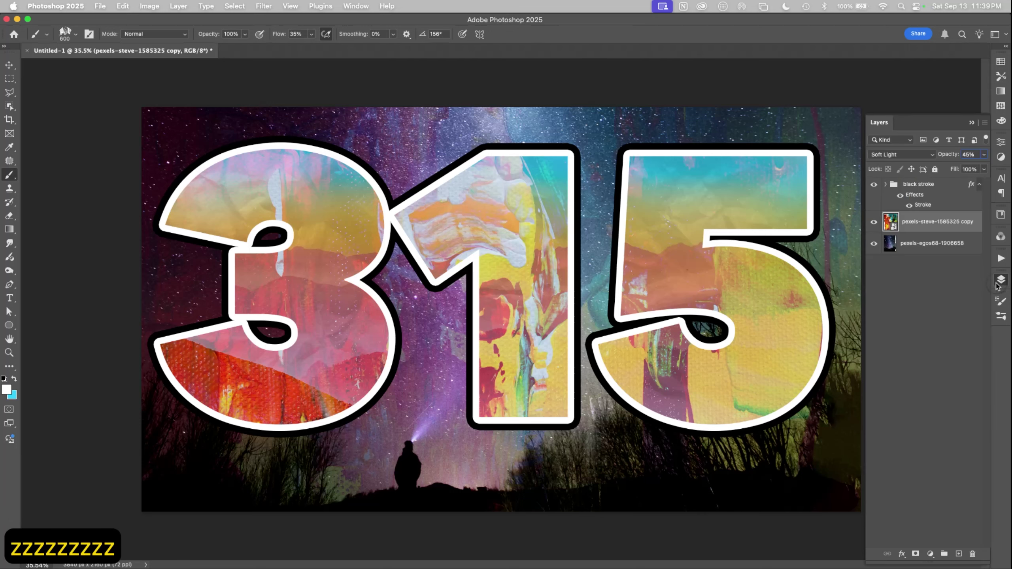
left_click(959, 554)
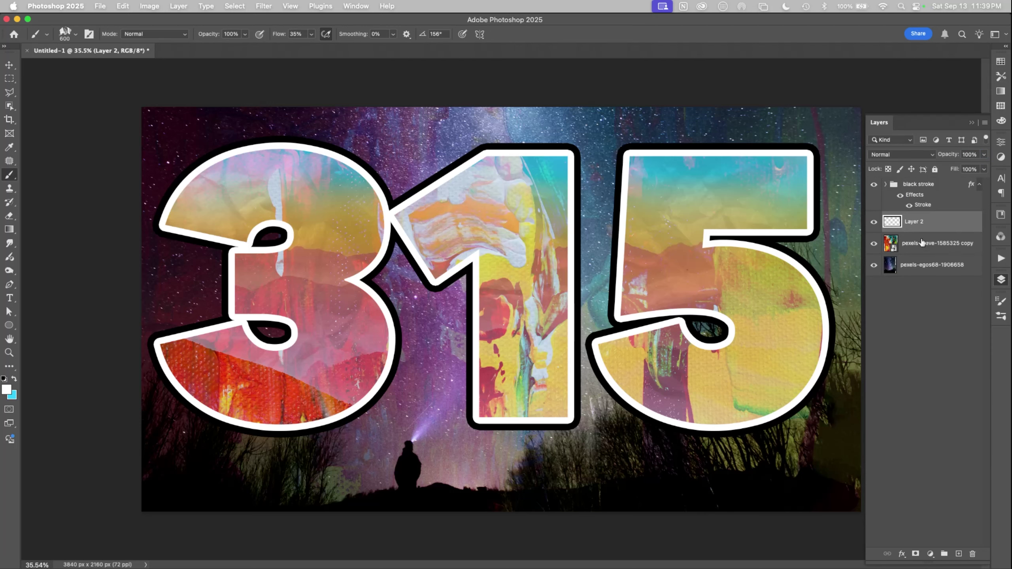
double_click(911, 224)
type("center light")
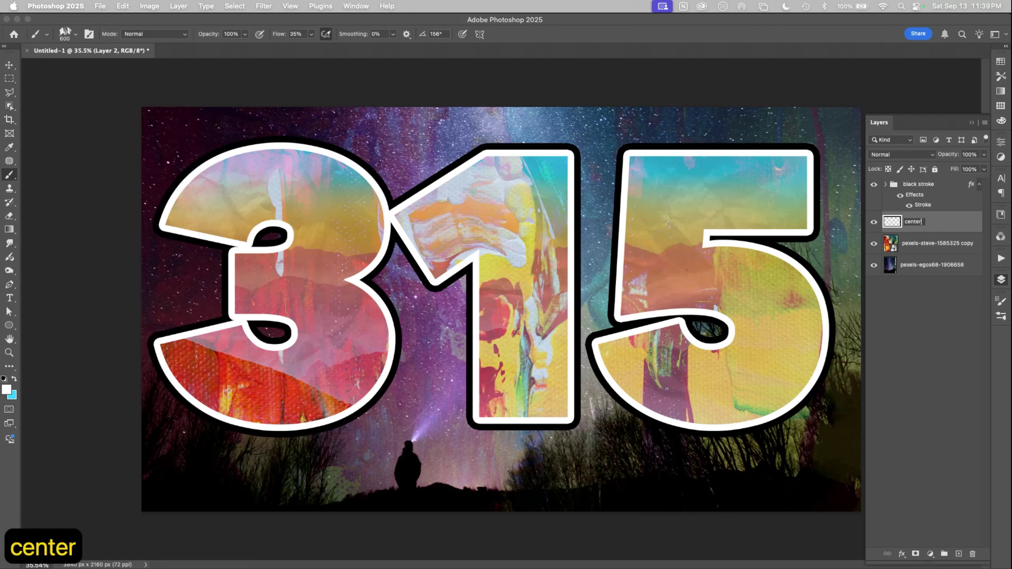
key("Return")
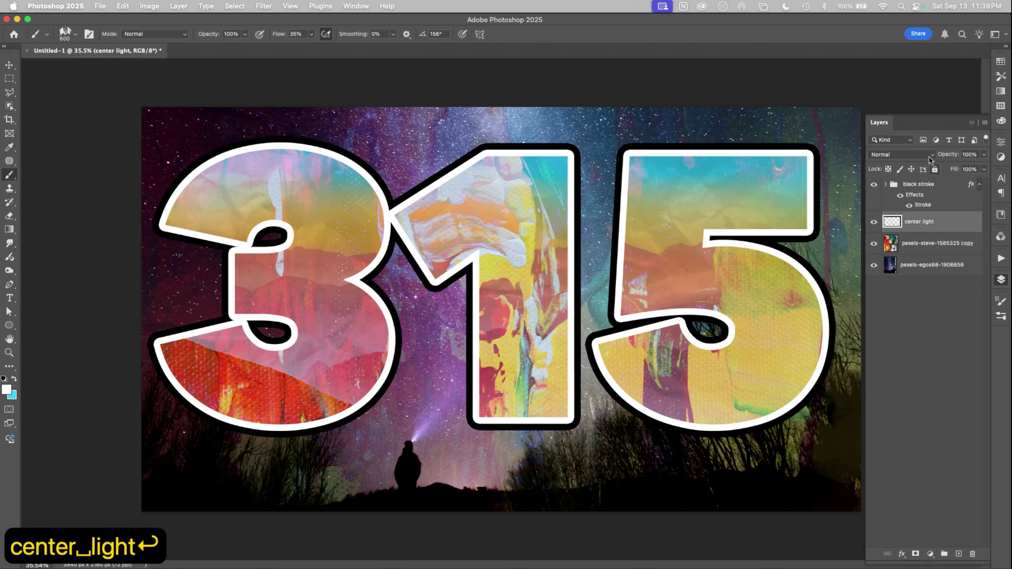
left_click(929, 159)
left_click(893, 306)
Brighten the middle of the background and the figure's headlamp beam with white radial gradients at 72% opacity on the center light layer.
key("g")
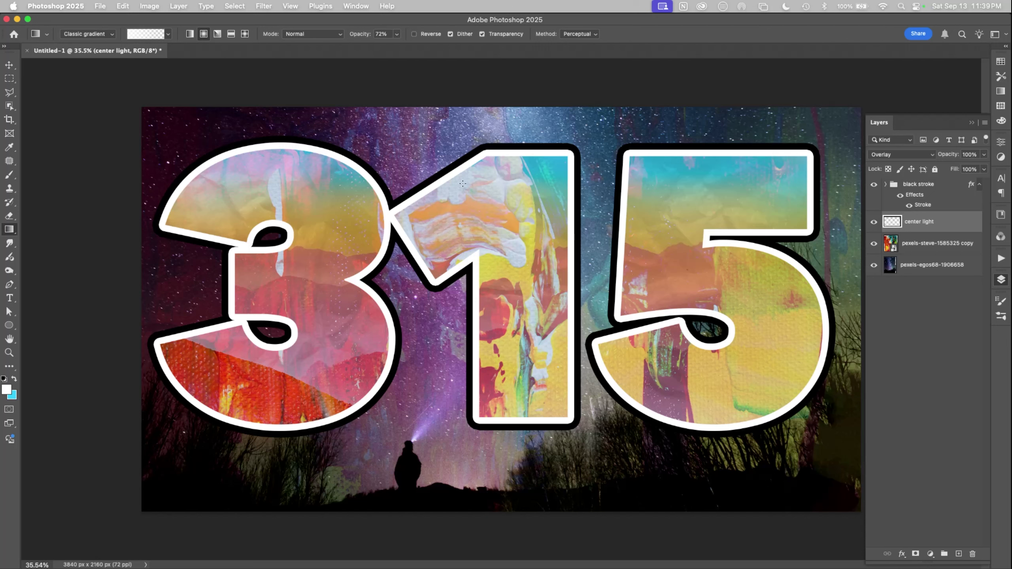
left_click_drag(463, 184, 445, 123)
left_click_drag(539, 316, 709, 244)
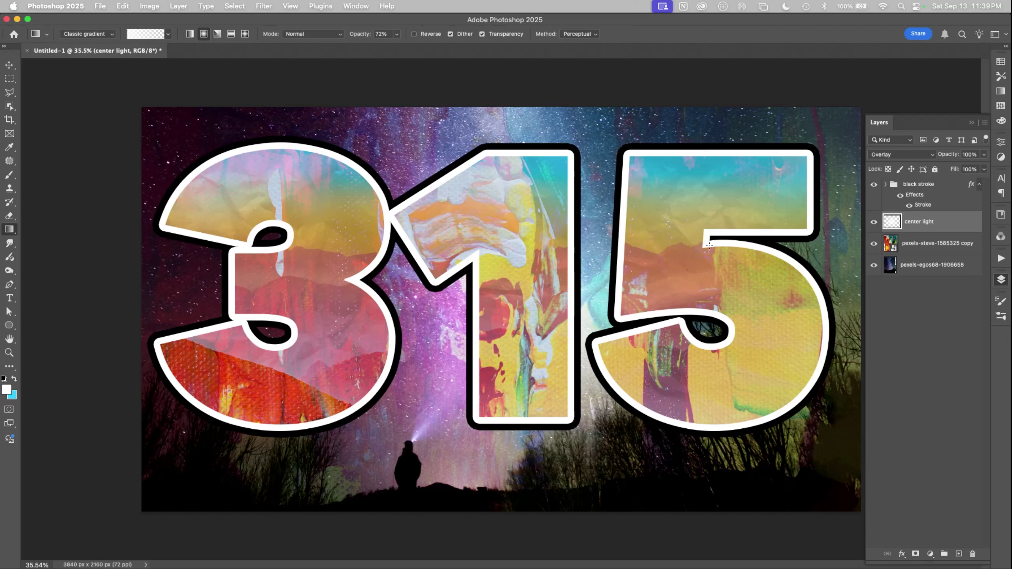
left_click_drag(418, 448, 624, 307)
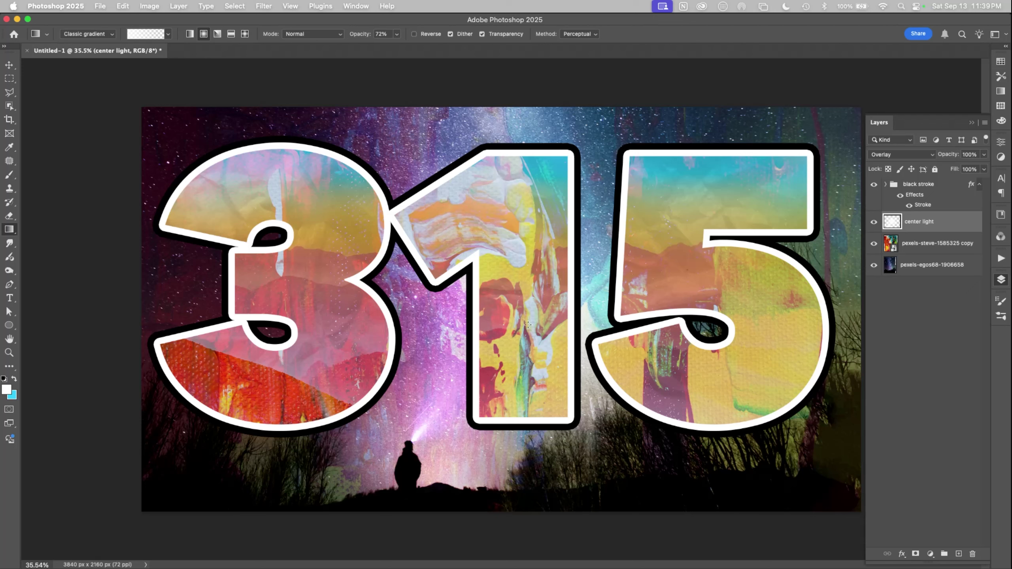
Reset the colors to default and darken the canvas's left edge and corners with black radial gradients.
key("d")
key("x")
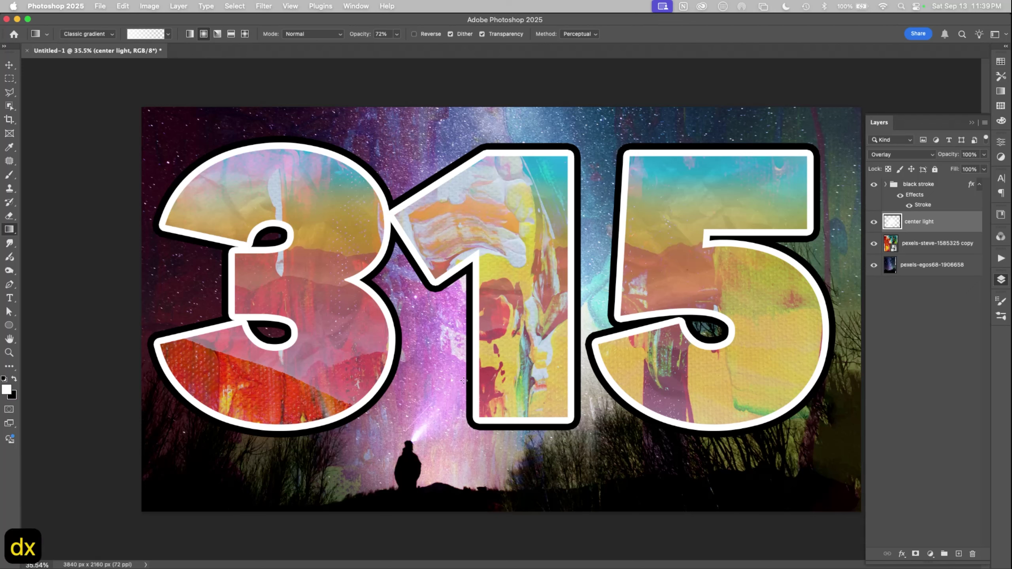
key("x")
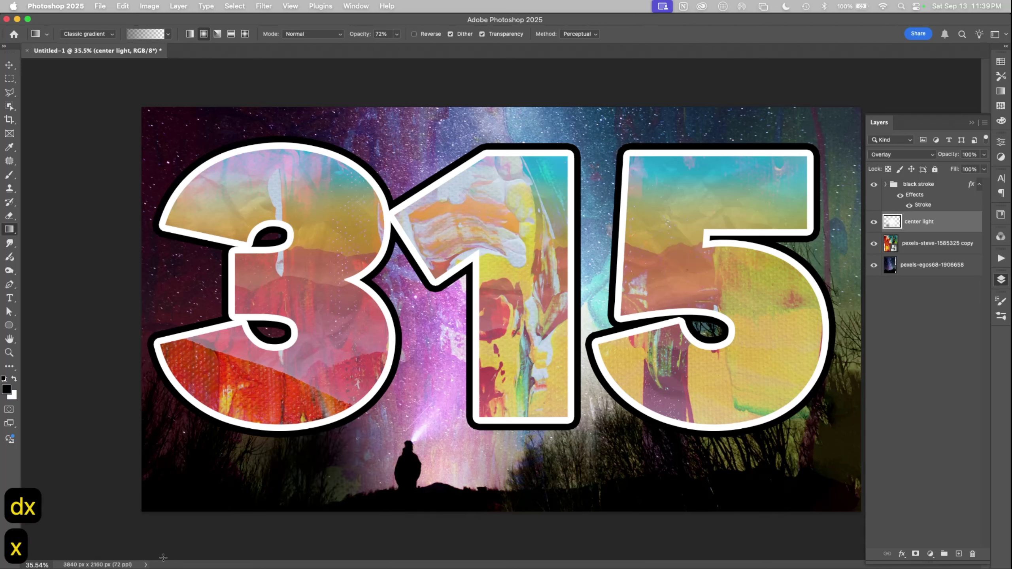
key("super+z")
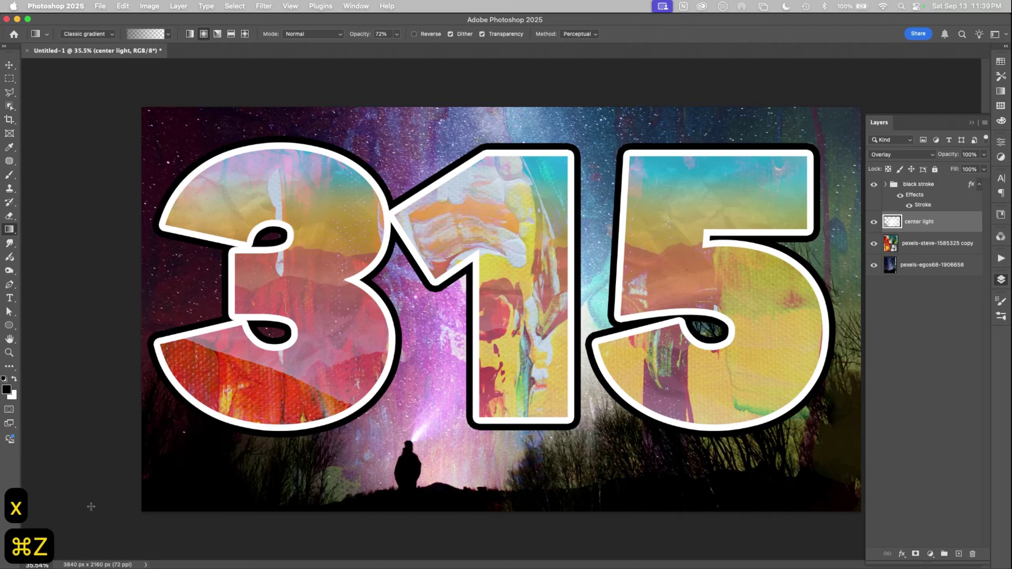
left_click_drag(142, 310, 36, 423)
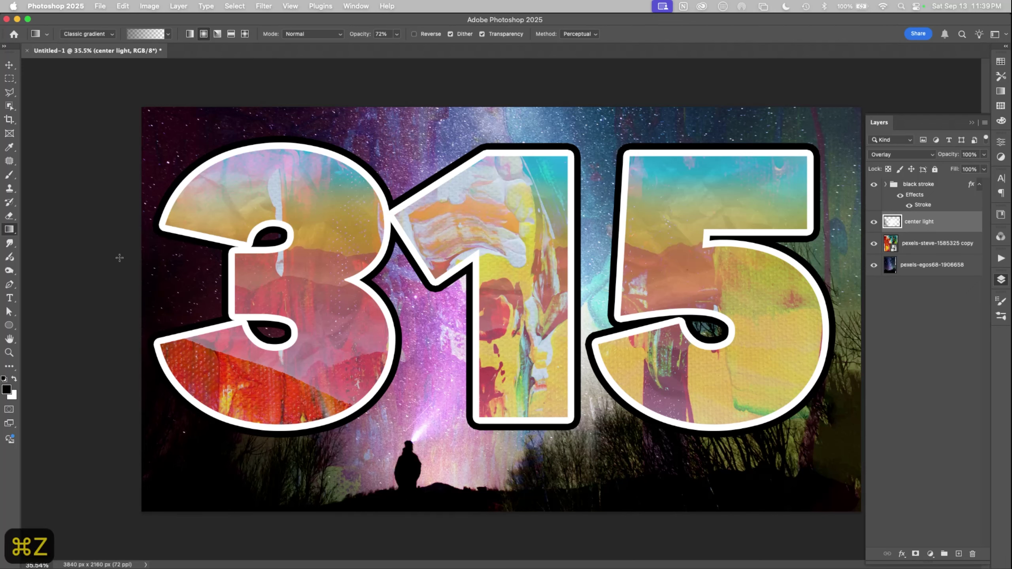
left_click_drag(132, 116, 80, 163)
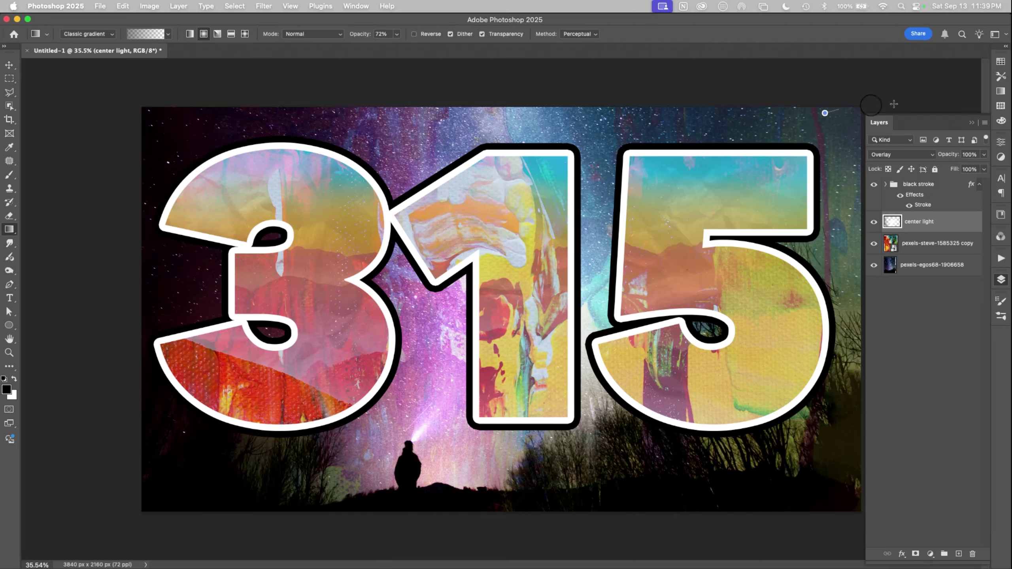
Darken the canvas's upper right corner and right edge with black radial gradients on the center light layer.
left_click_drag(872, 106, 811, 114)
left_click_drag(919, 163, 953, 167)
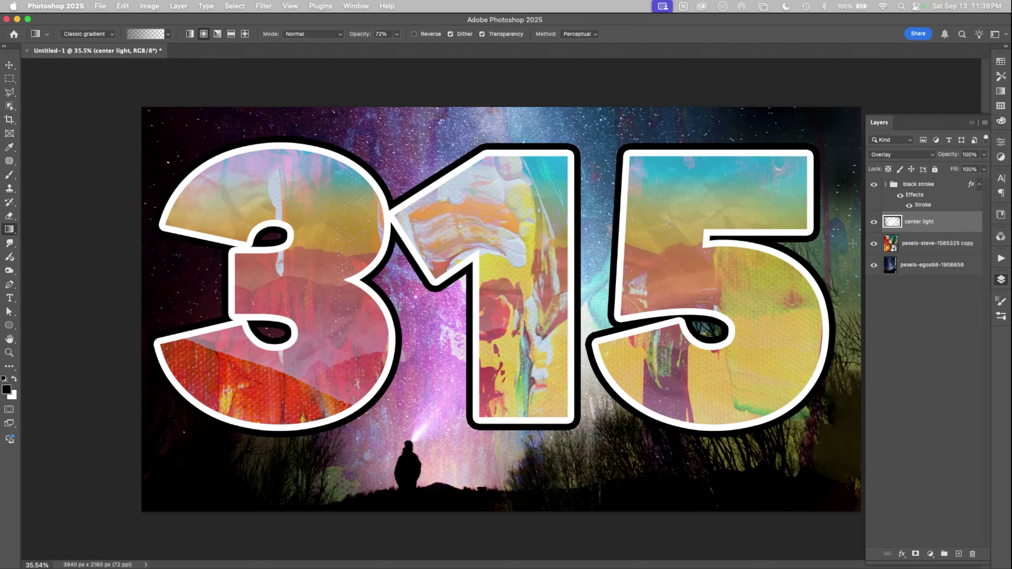
left_click_drag(854, 243, 966, 237)
left_click_drag(853, 331, 954, 316)
left_click_drag(847, 423, 932, 442)
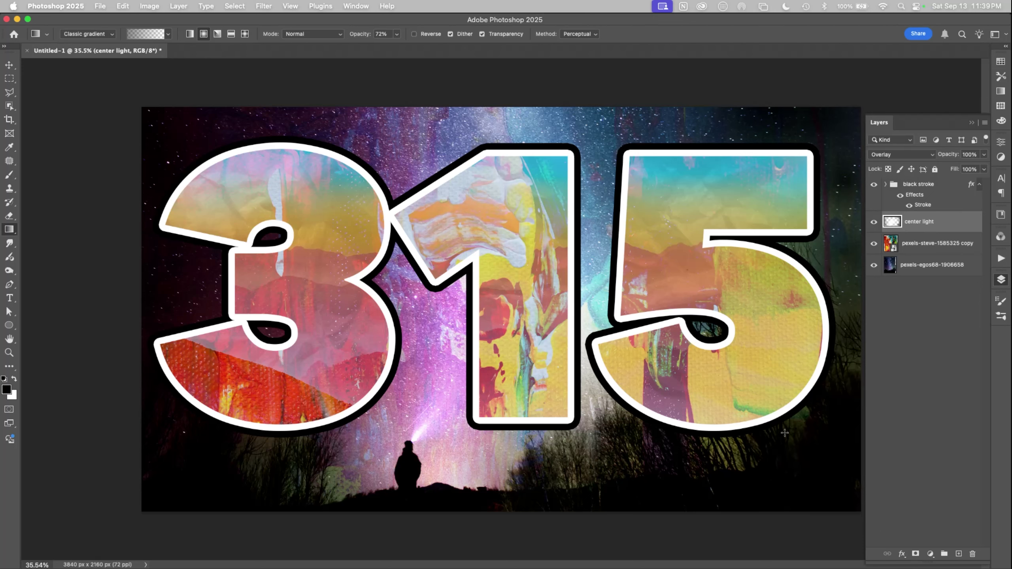
left_click_drag(854, 343, 906, 425)
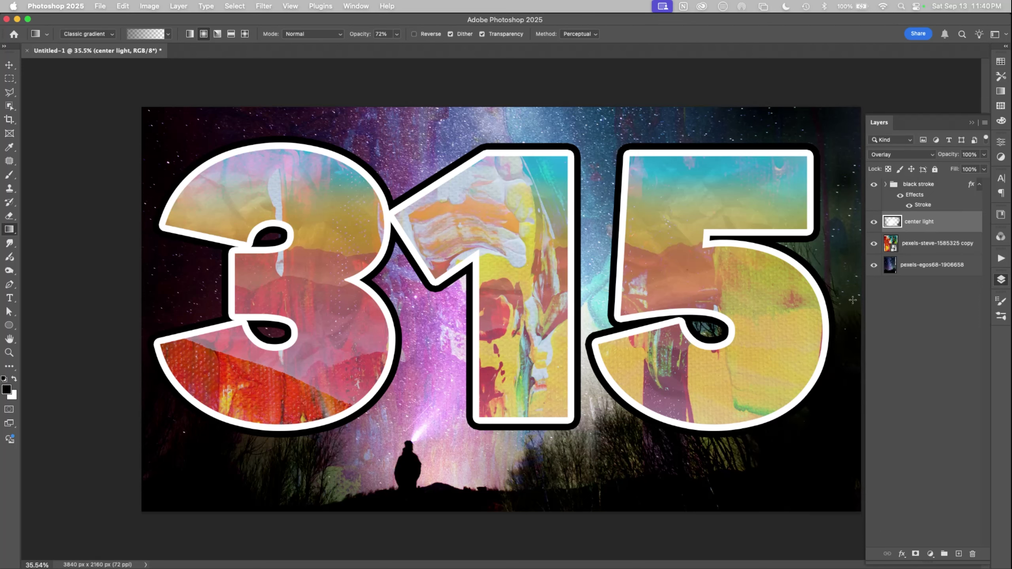
left_click_drag(854, 300, 797, 247)
Switch to a linear gradient and darken the outer sides of the canvas further with black.
left_click(191, 35)
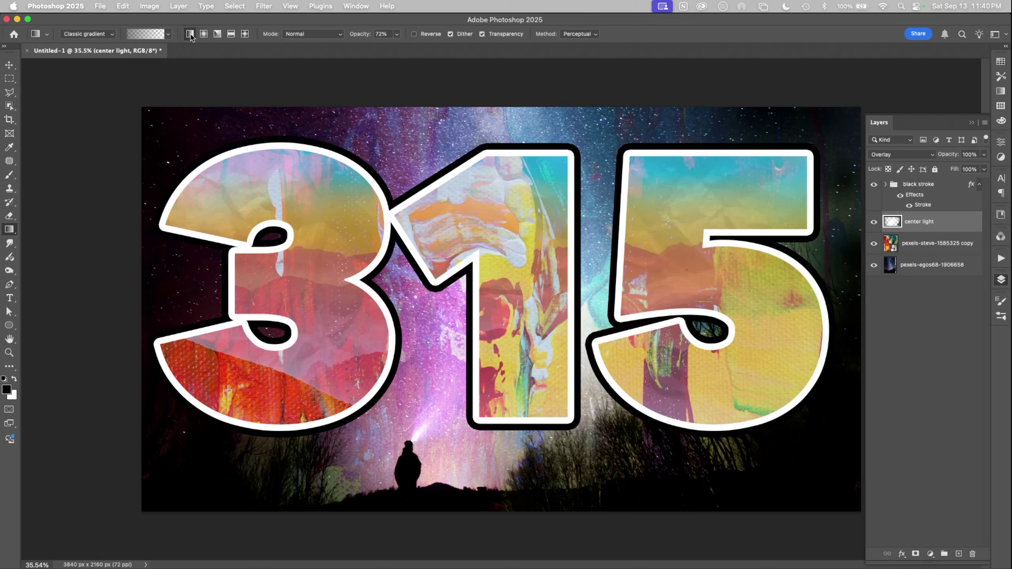
left_click_drag(854, 293, 800, 301)
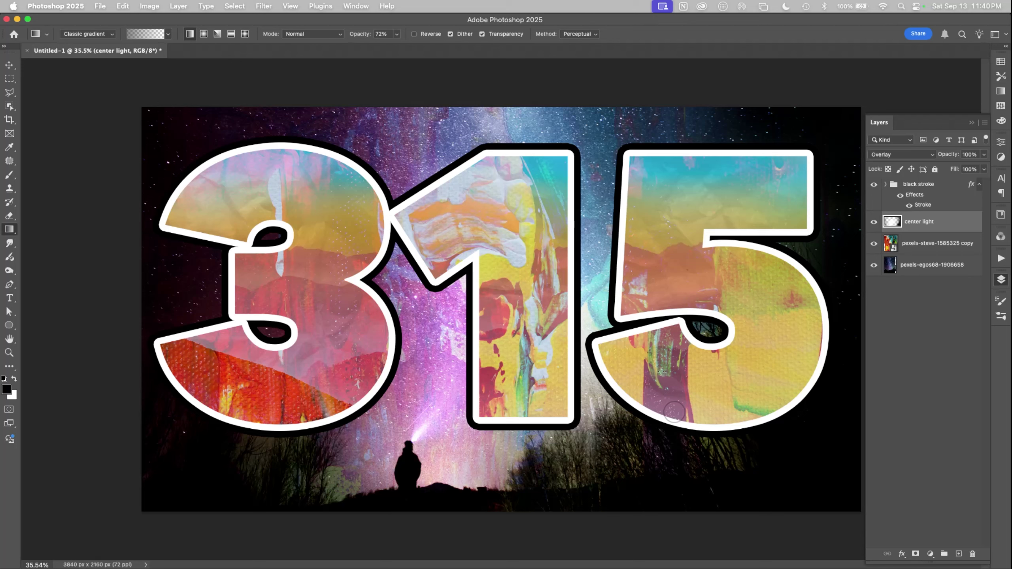
left_click_drag(174, 150, 370, 390)
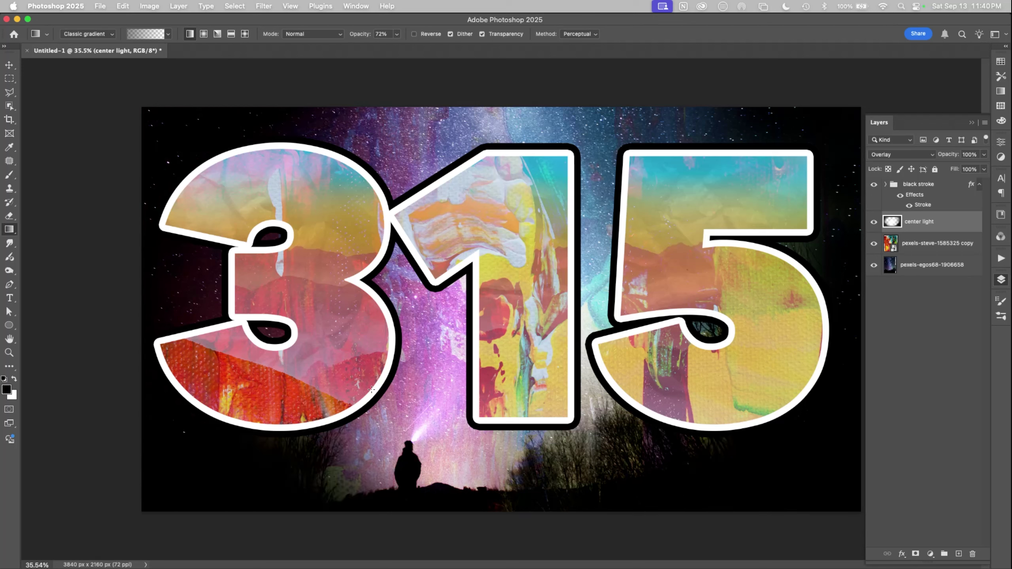
Add a new layer above the center light layer and choose the impasto imp big brush from the favs group.
left_click(959, 554)
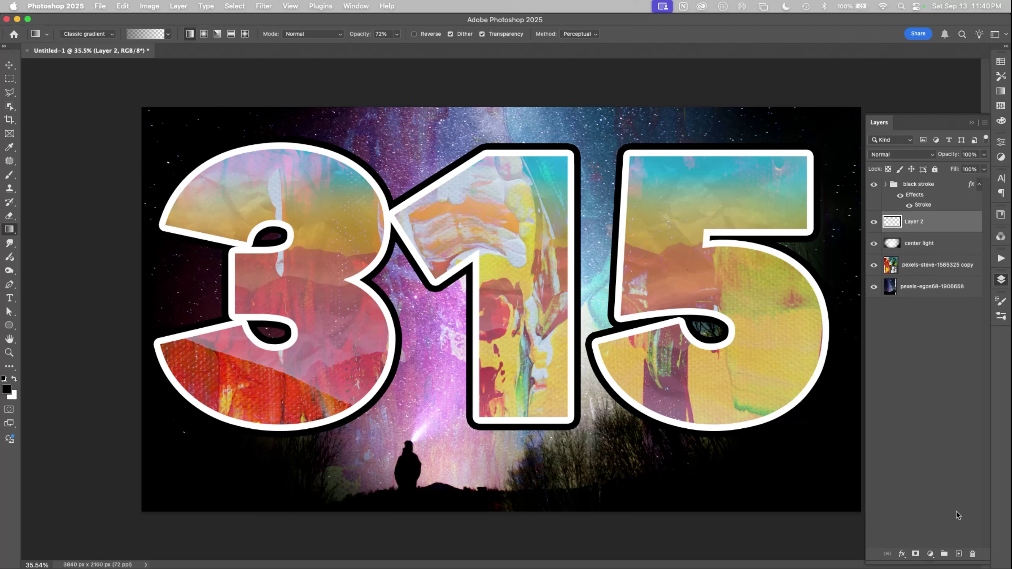
left_click(1001, 319)
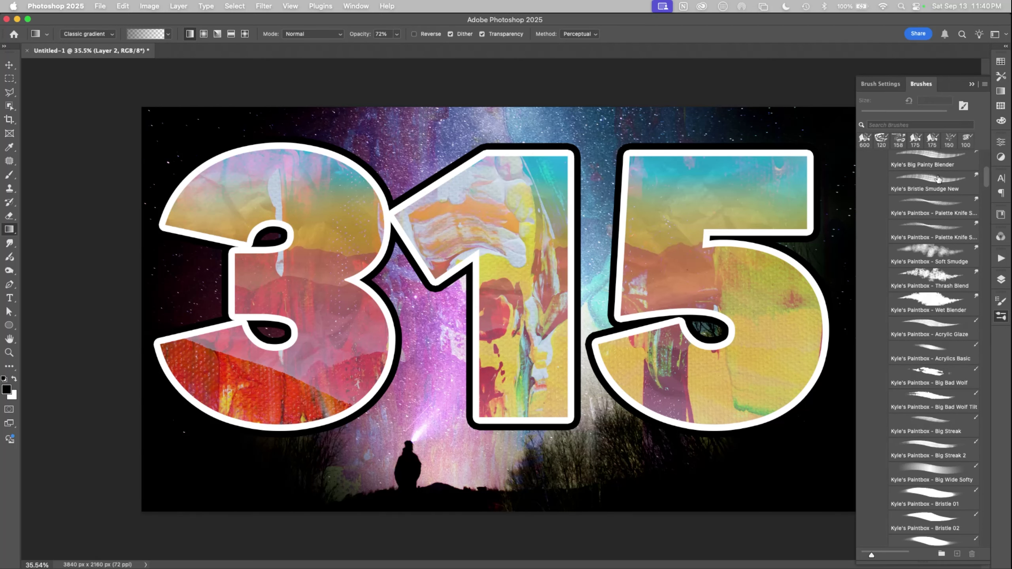
scroll(933, 175, "up", 10)
left_click(872, 173)
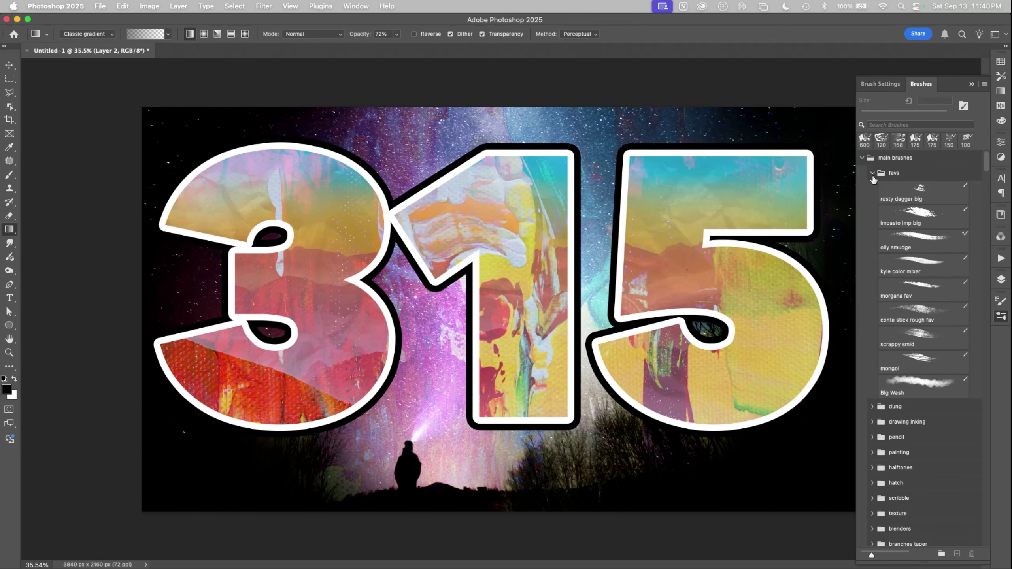
left_click(923, 217)
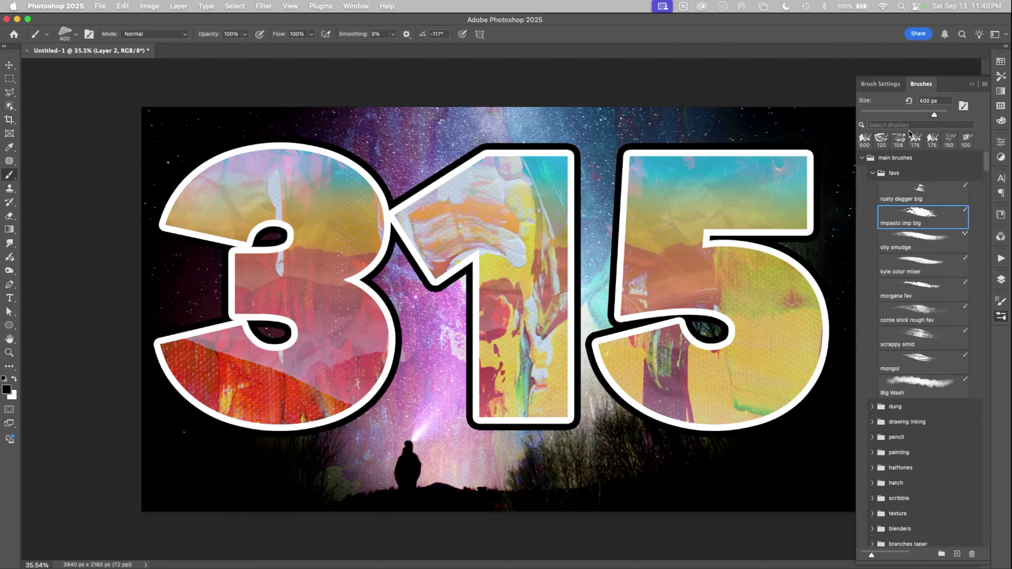
Search the brushes for "impas" and clear the search.
left_click(897, 125)
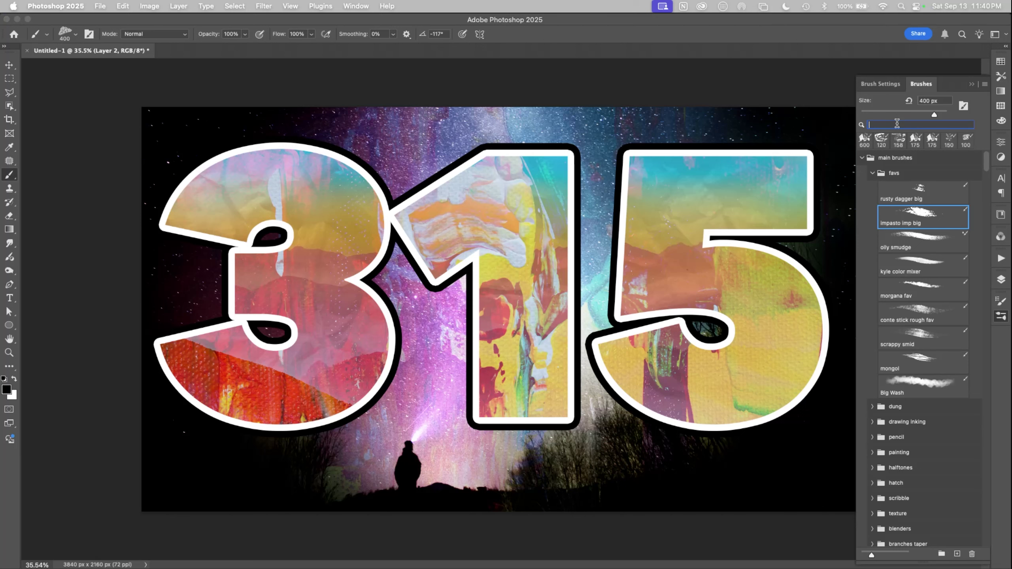
type("impa")
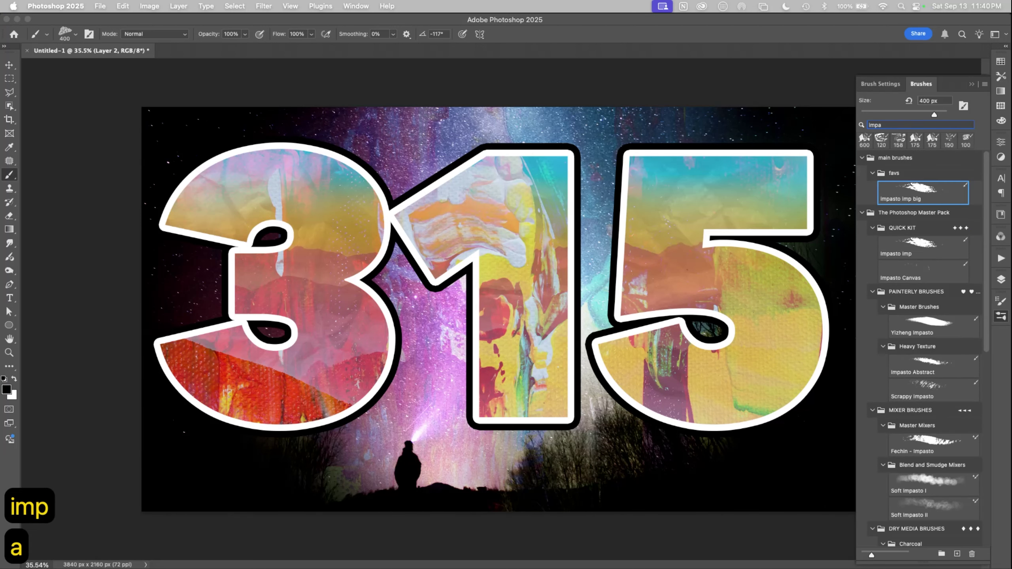
type("s")
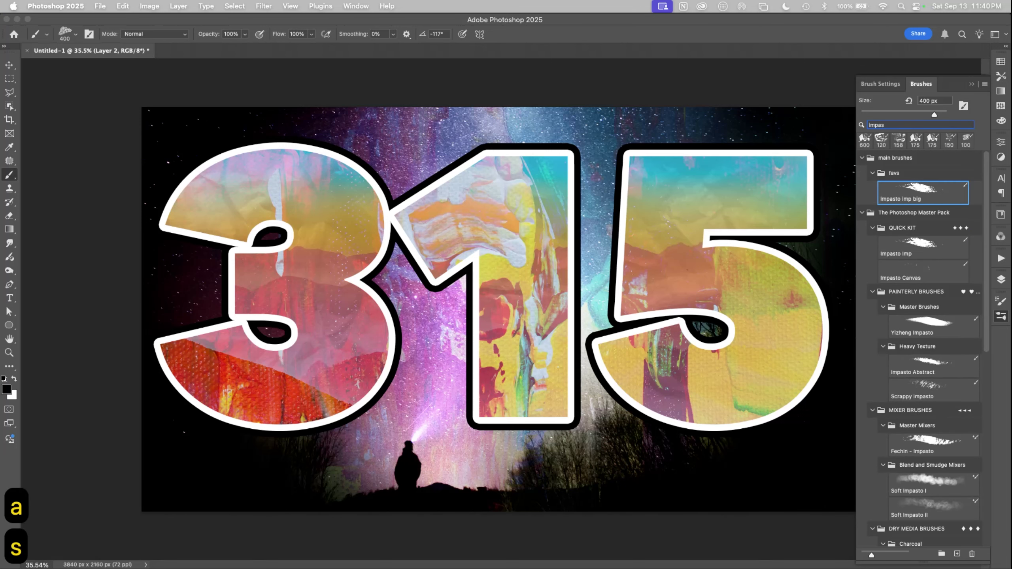
left_click(912, 257)
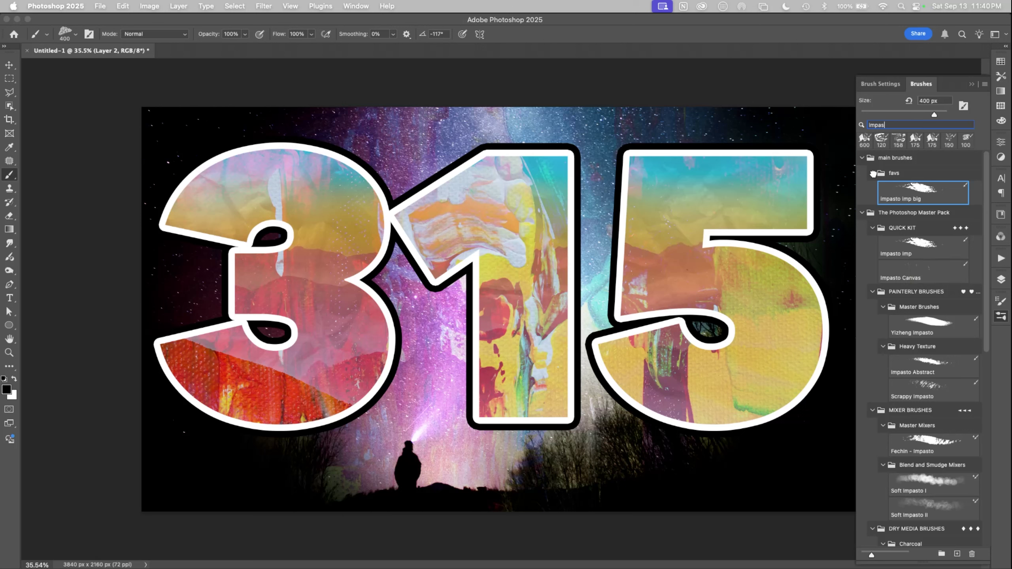
double_click(885, 125)
key("BackSpace")
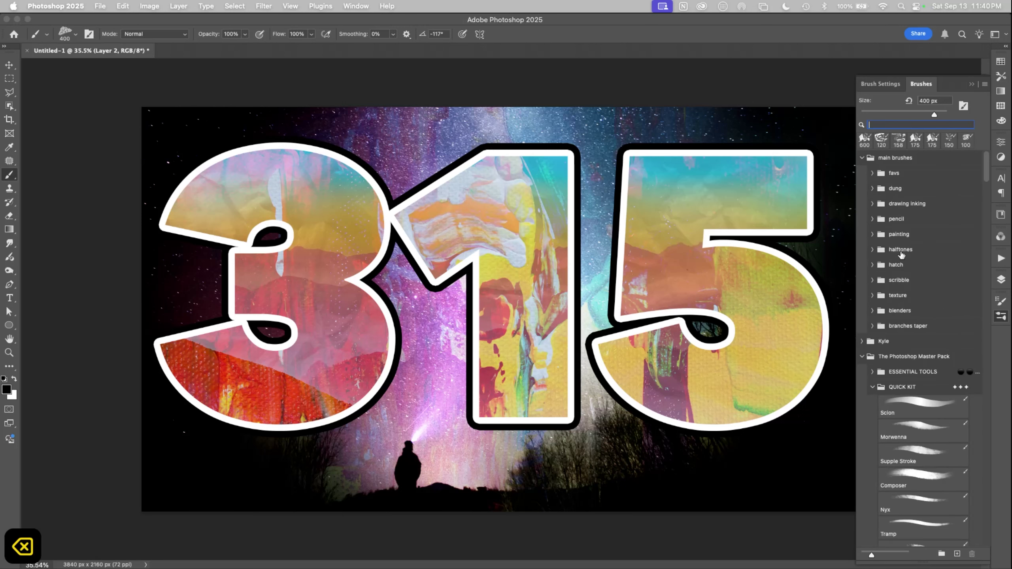
Choose Kyle's Halftone - Big Dots Wonky from Kyle's Halftones brushes and place the new layer below the center light layer.
left_click(861, 343)
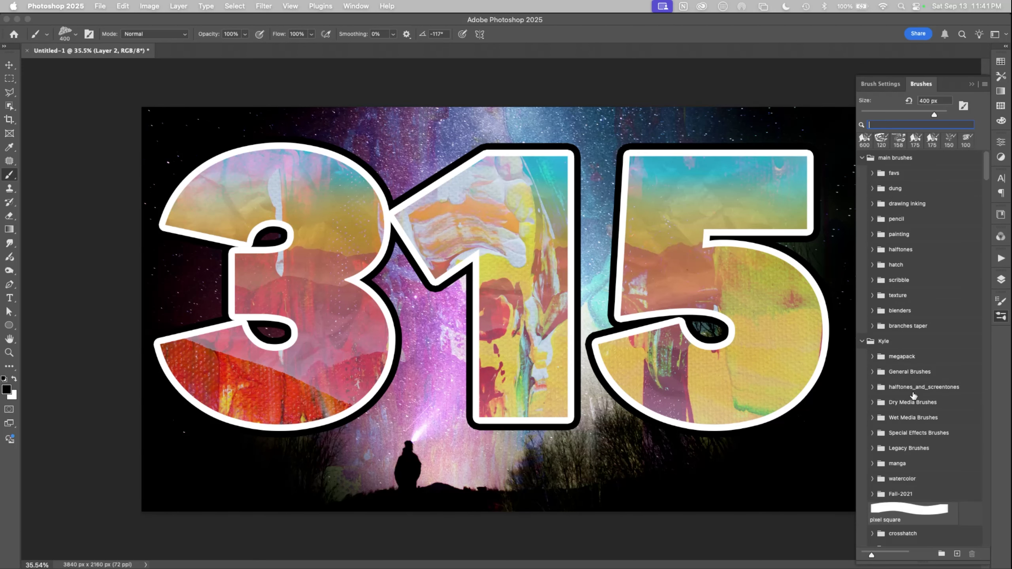
left_click(872, 358)
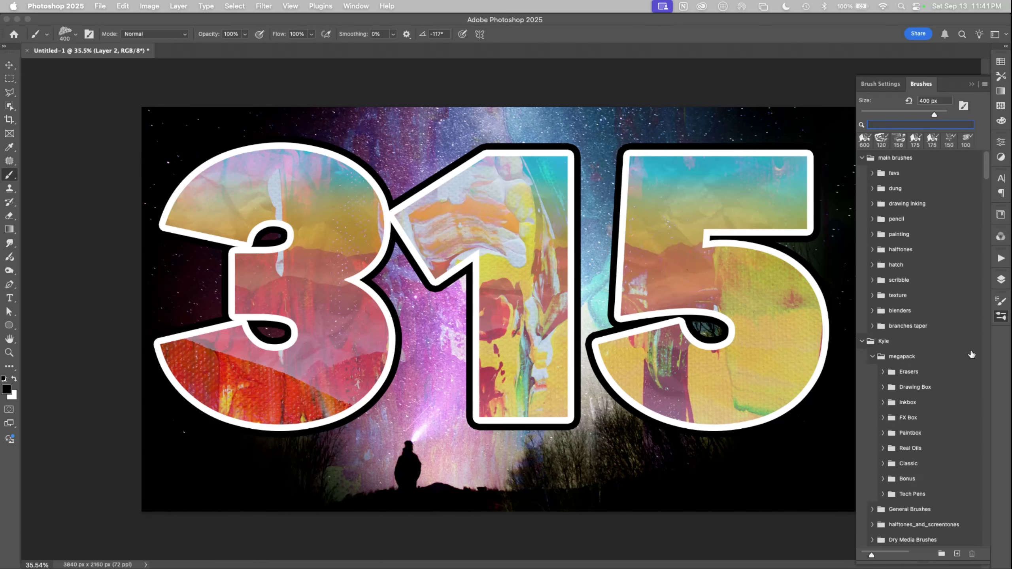
left_click(878, 359)
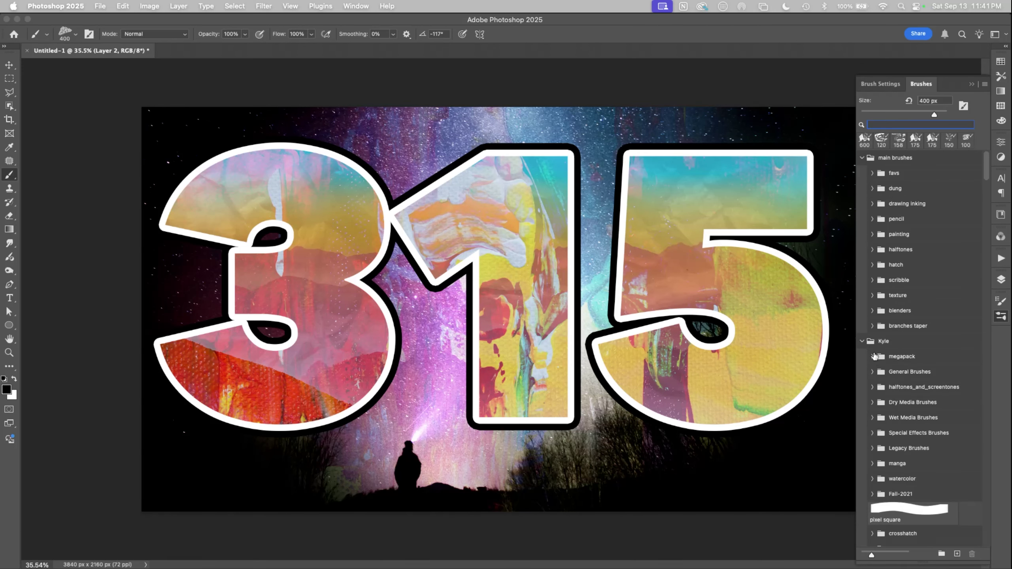
left_click(871, 386)
left_click(882, 418)
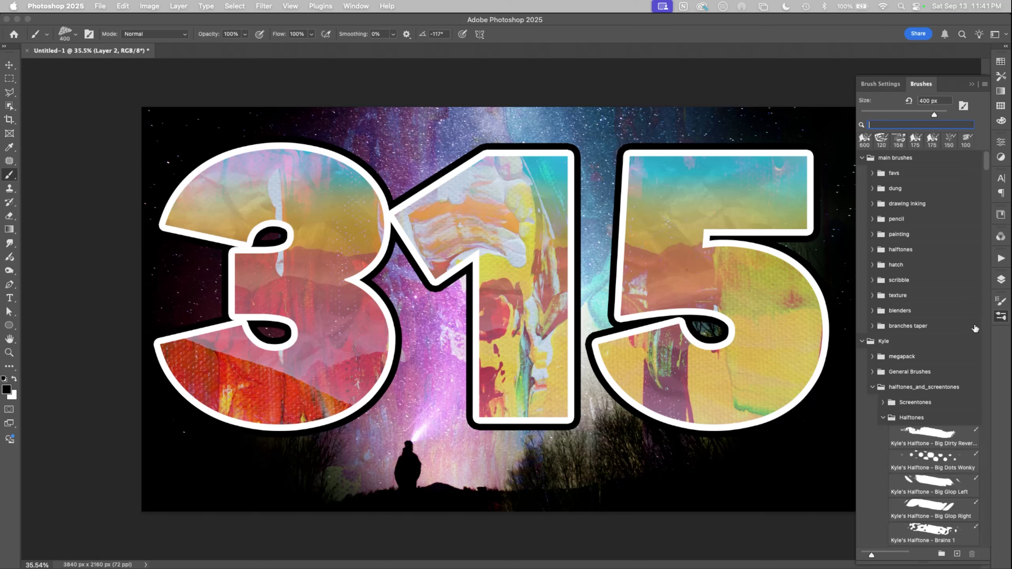
left_click(935, 459)
key("F7")
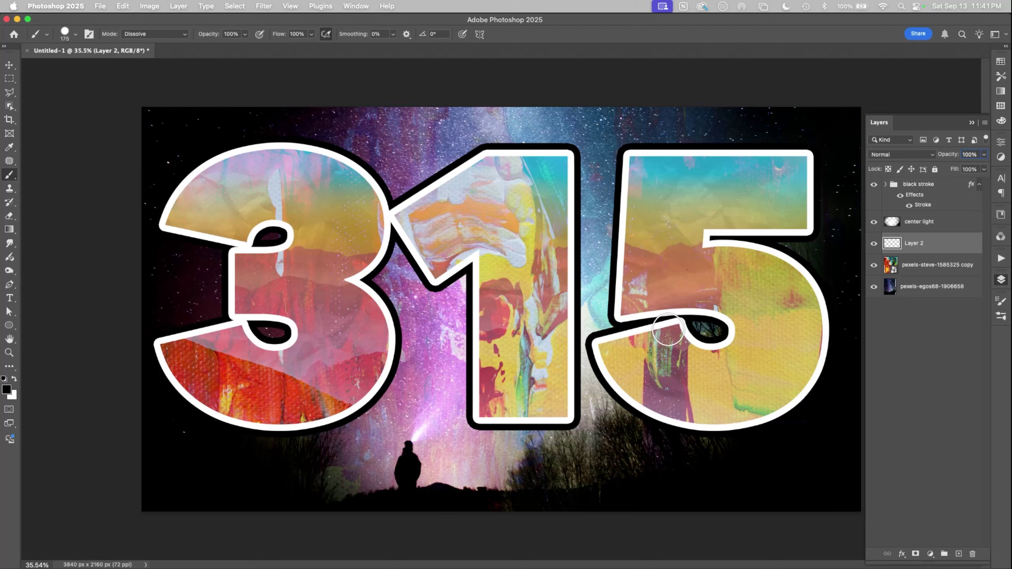
Enlarge the halftone brush to 500 px and paint black dots across the upper background behind the numerals.
key("bracketright")
key("bracketright")
key("bracketright")
key("bracketright")
key("bracketright")
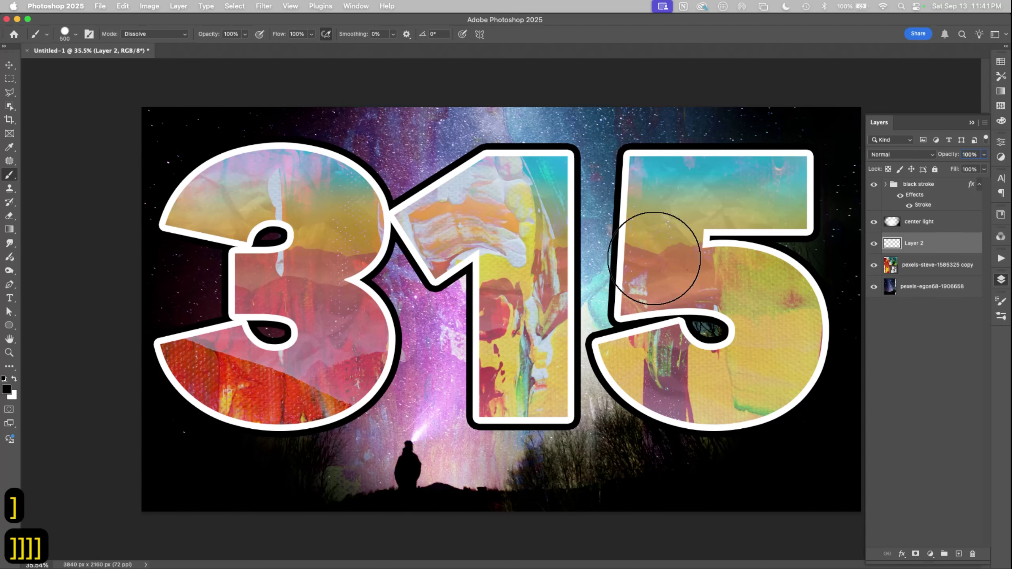
key("super+z")
mouse_move(829, 129)
left_mouse_down()
mouse_move(324, 133)
mouse_move(172, 152)
mouse_move(220, 225)
mouse_move(484, 180)
mouse_move(688, 221)
mouse_move(384, 326)
mouse_move(325, 367)
left_mouse_up()
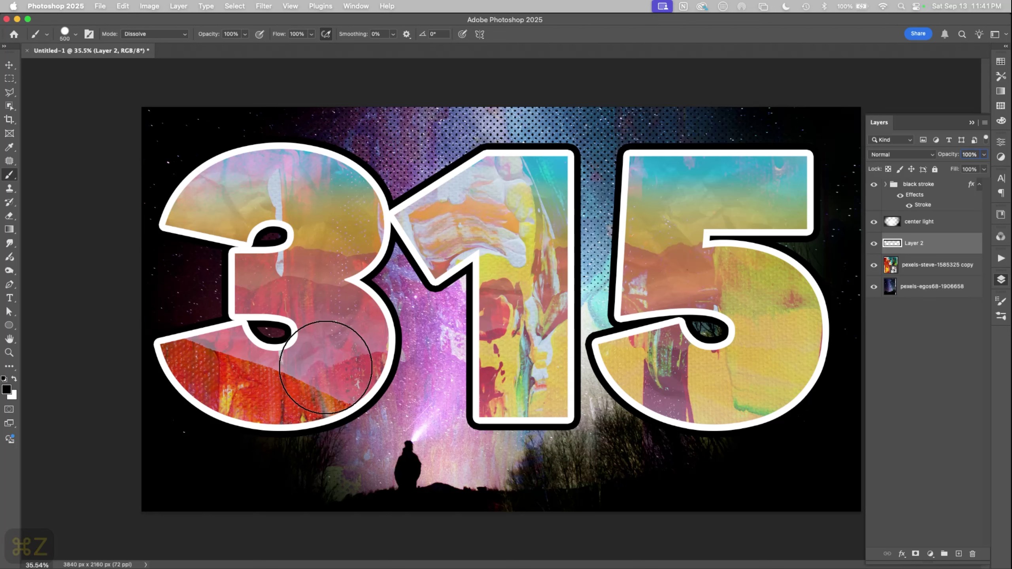
Switch the brush color to white and paint halftone dots over the middle and outer background around the numerals, undoing unwanted strokes.
key("x")
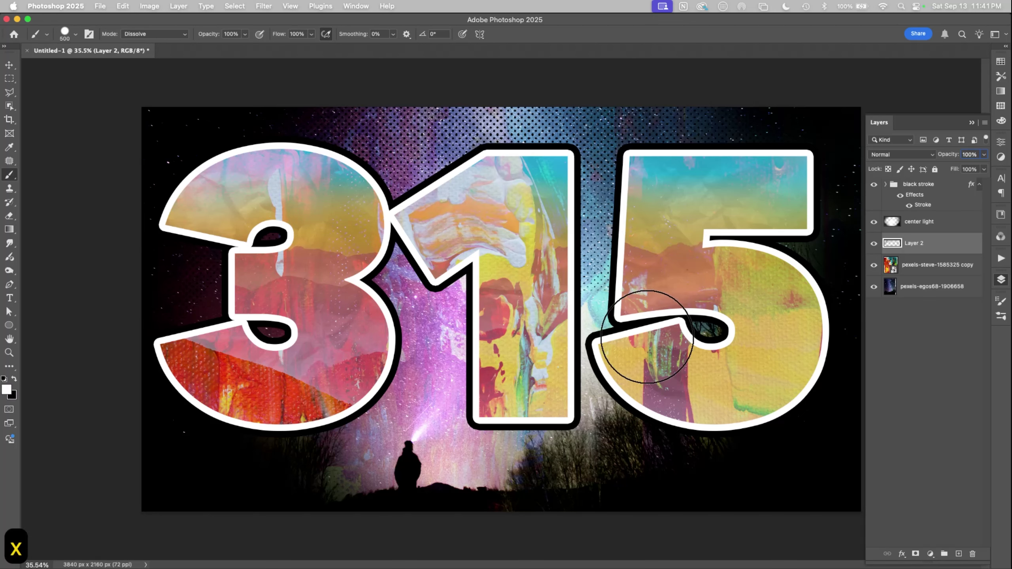
mouse_move(647, 337)
left_mouse_down()
mouse_move(378, 416)
mouse_move(439, 433)
mouse_move(637, 316)
mouse_move(499, 250)
mouse_move(368, 378)
mouse_move(642, 301)
mouse_move(674, 318)
left_mouse_up()
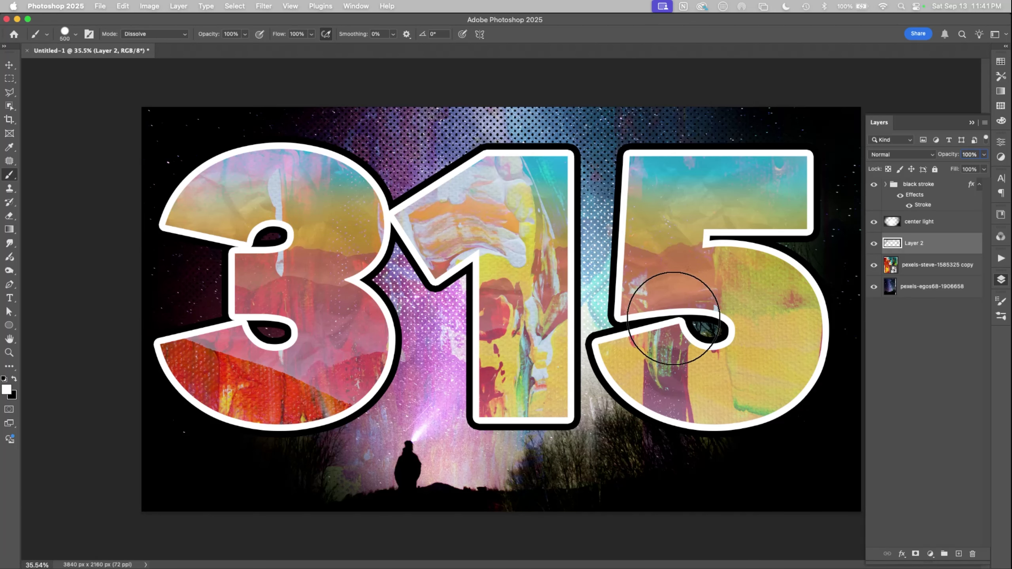
key("super+z")
mouse_move(757, 418)
left_mouse_down()
mouse_move(705, 360)
mouse_move(658, 367)
mouse_move(664, 407)
left_mouse_up()
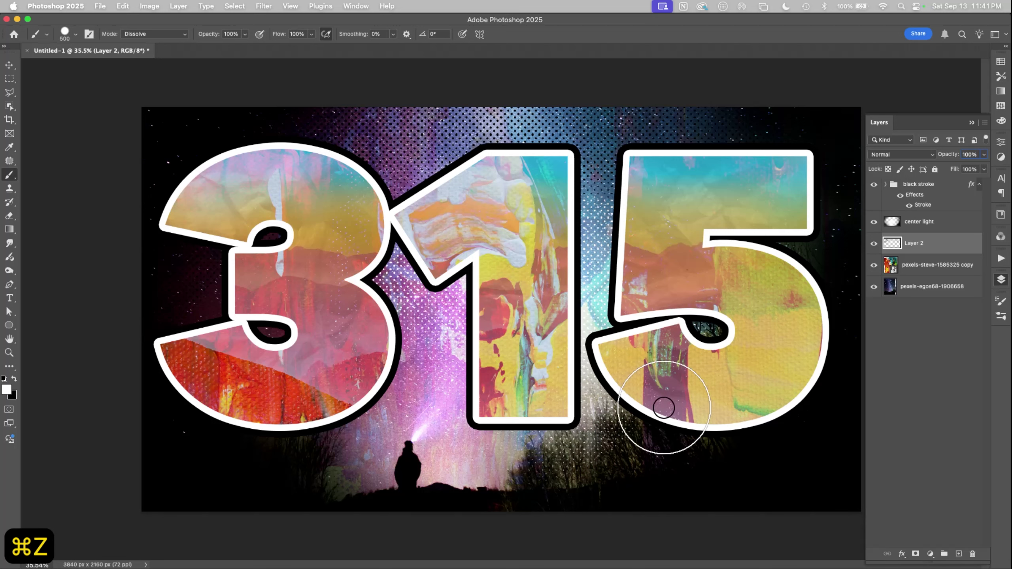
key("super+z")
left_click_drag(327, 358, 249, 267)
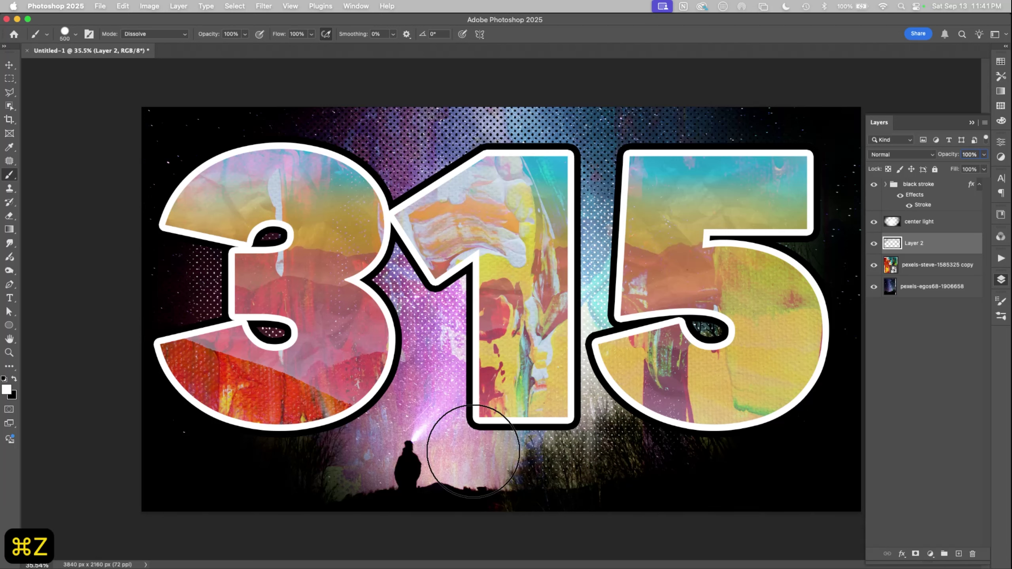
key("super+z")
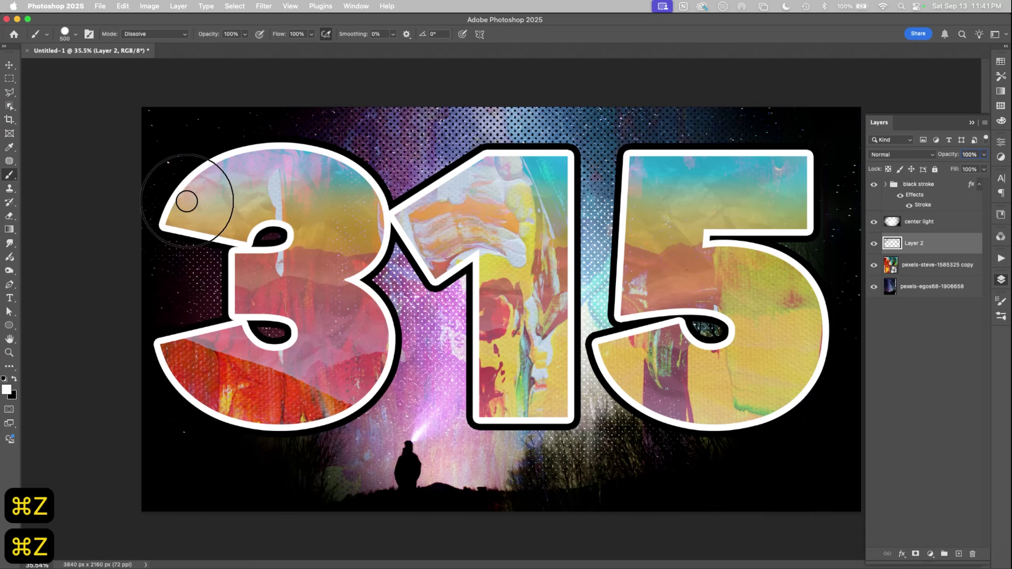
key("super+z")
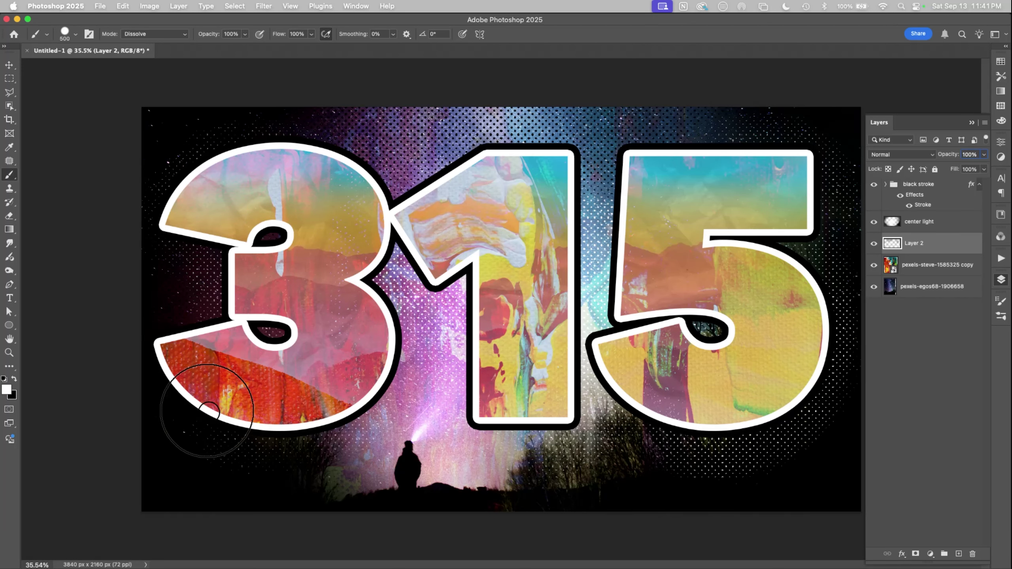
left_click(1001, 317)
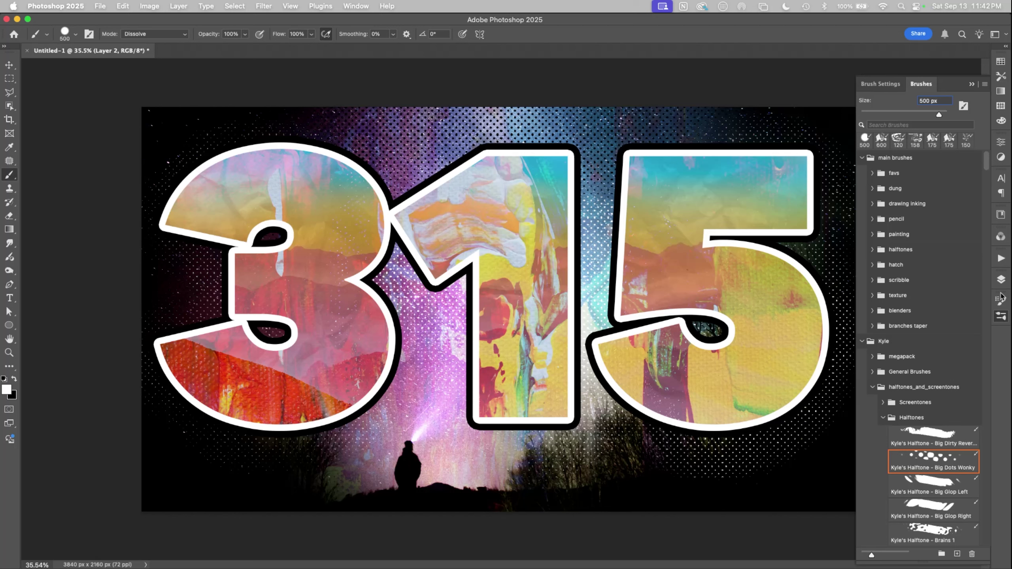
left_click(1000, 281)
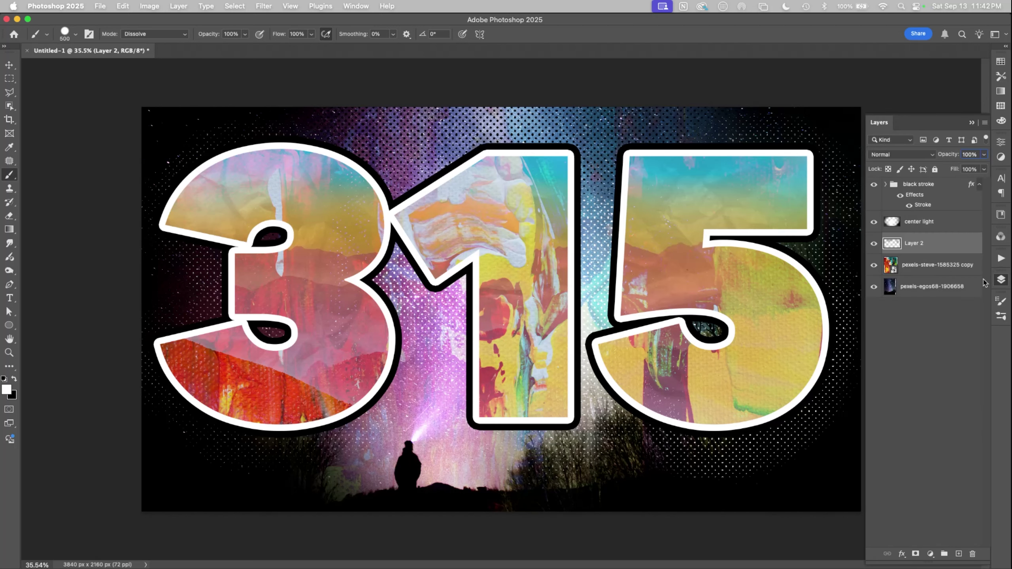
Add a mask to the halftone dot layer and fade the dots toward the canvas's outer edges with black radial gradients at 72% opacity.
left_click(916, 554)
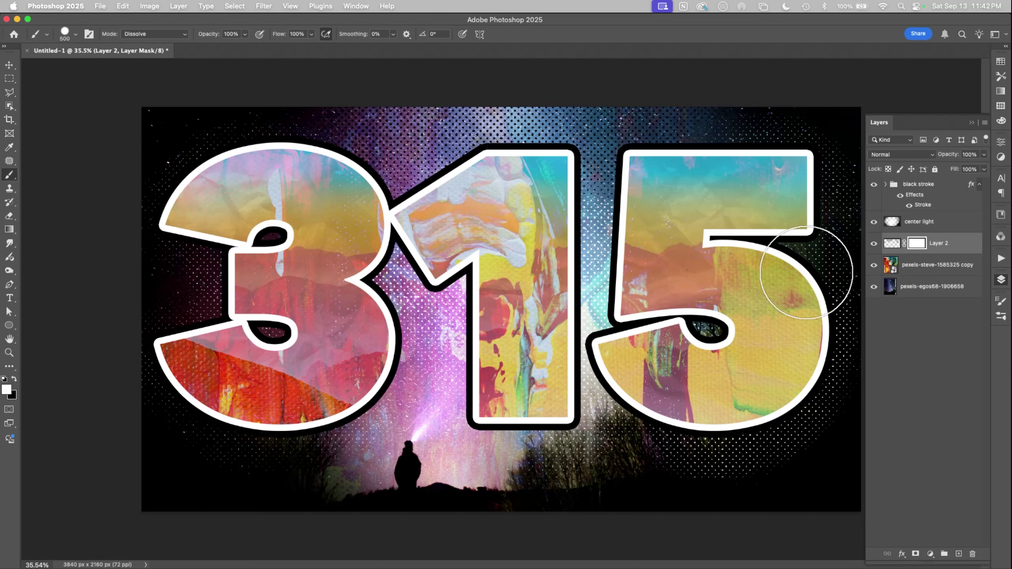
key("g")
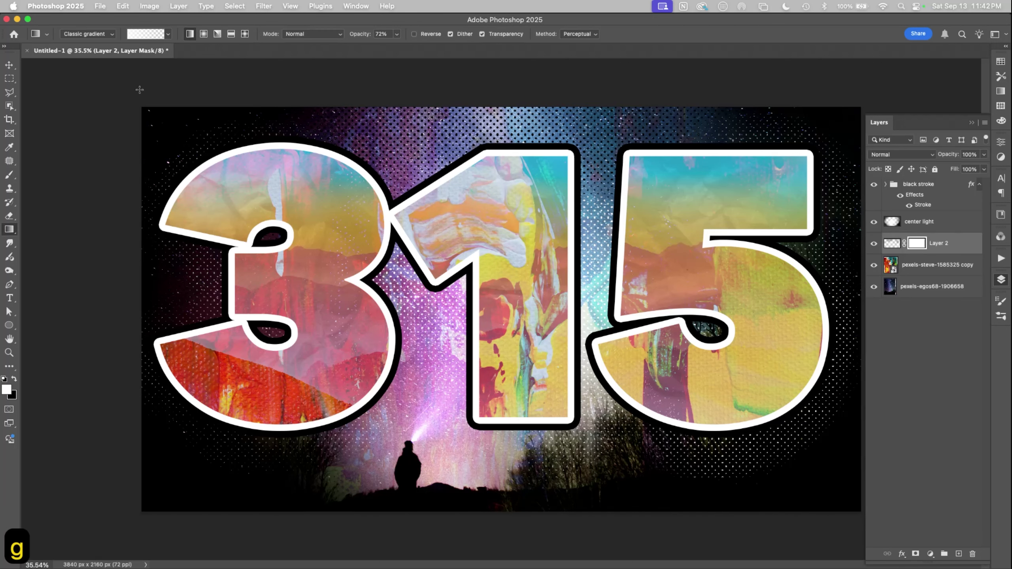
key("x")
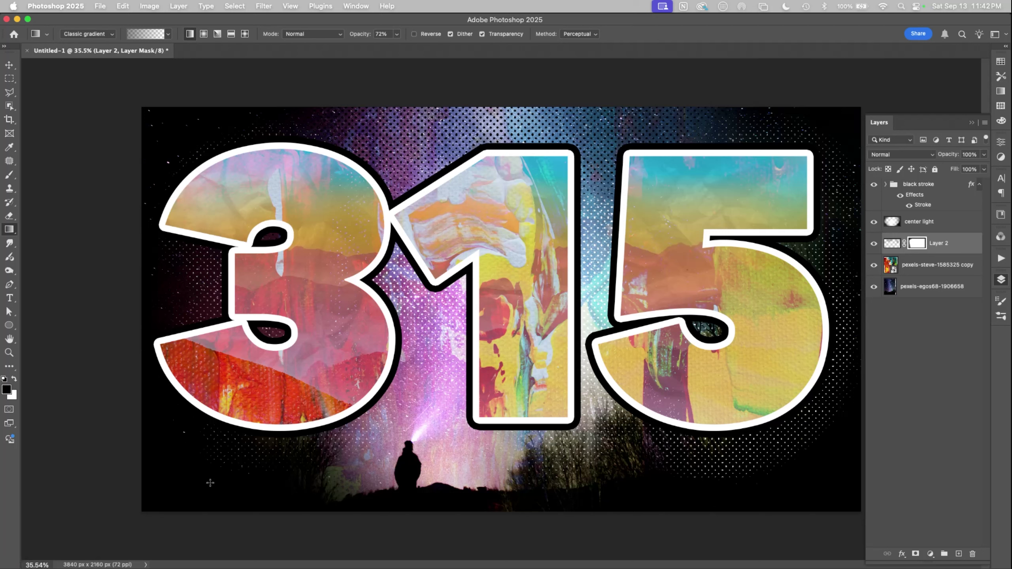
key("super+z")
key("super+z")
left_click(204, 33)
left_click_drag(758, 475, 746, 99)
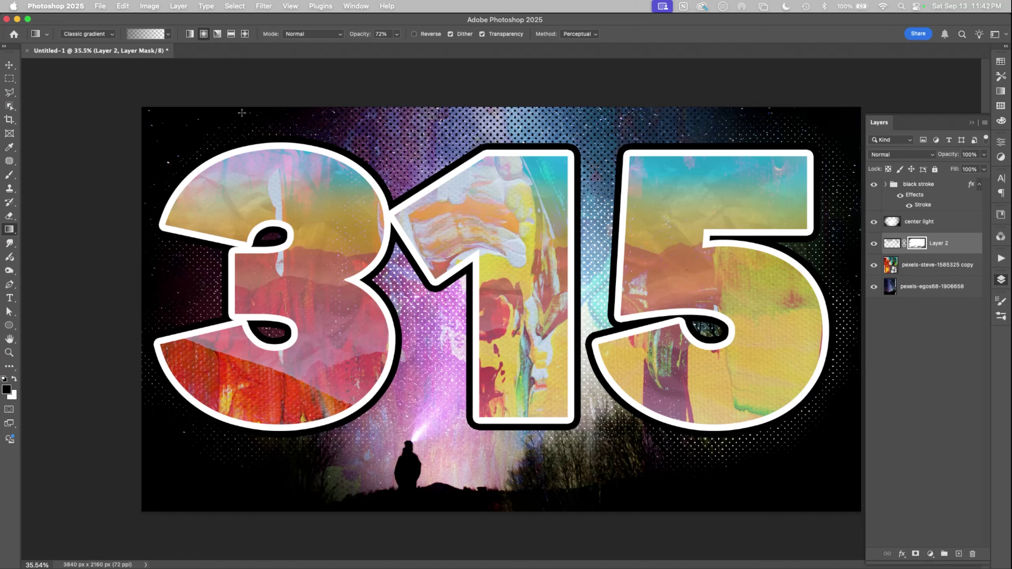